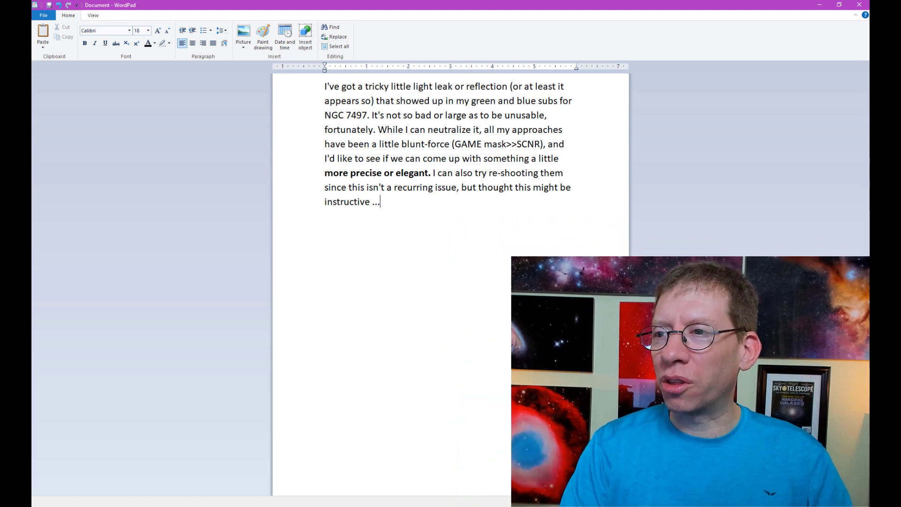
Step: Switch to the remote PixInsight session, bring the LUM image forward and show <All Processes>
mouse_move(578, 506)
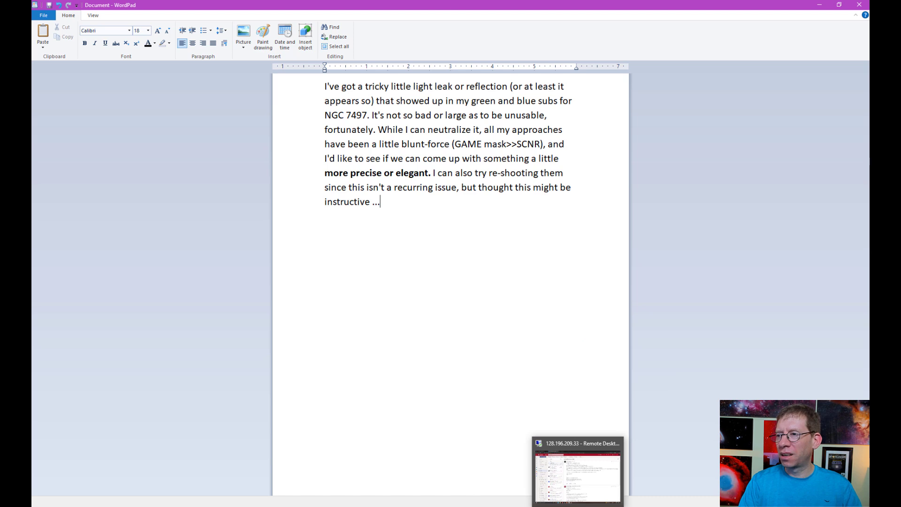
left_click(577, 474)
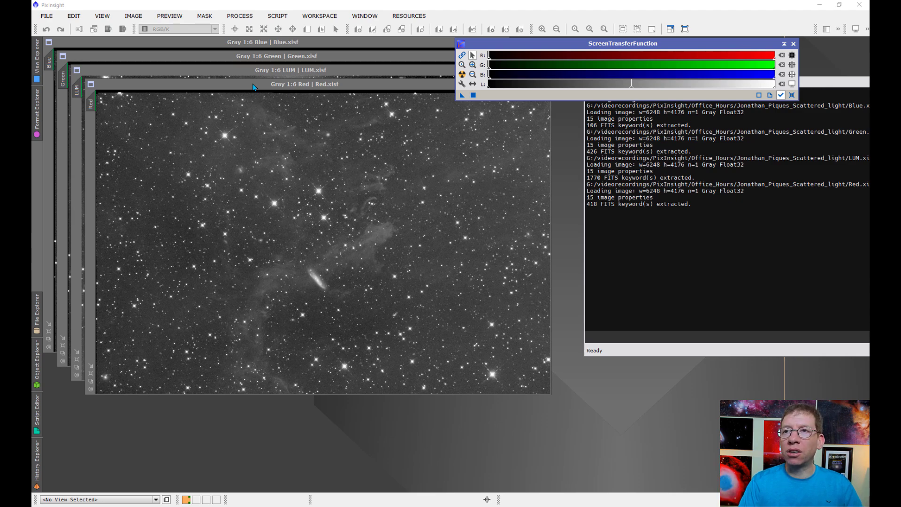
left_click(260, 71)
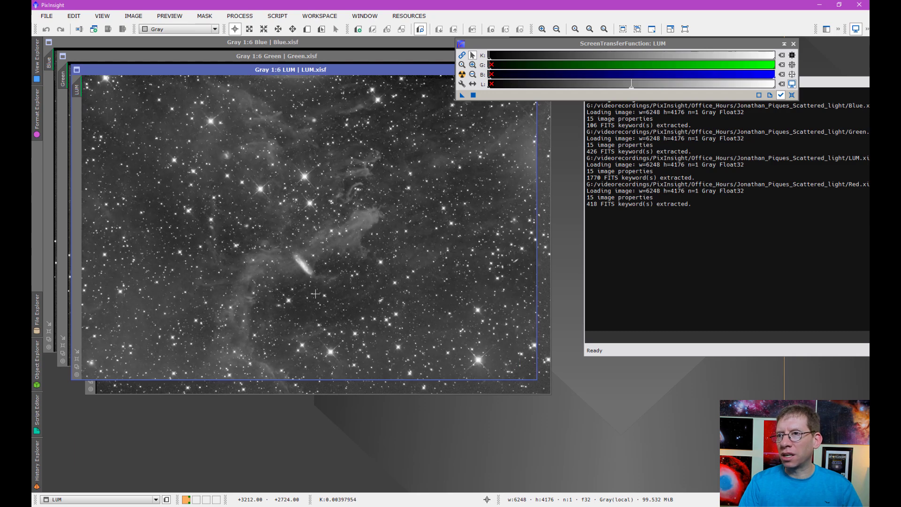
left_click(251, 16)
mouse_move(252, 28)
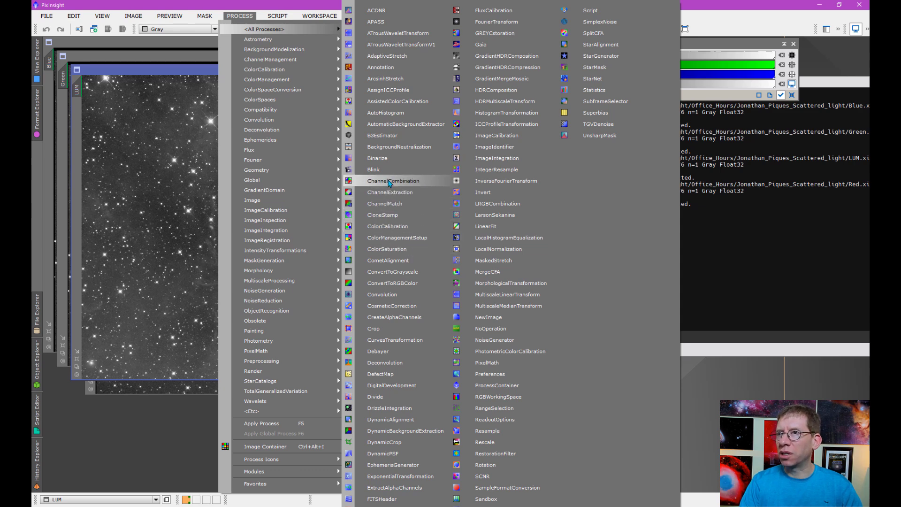
Step: Combine the Red, Green and Blue views into a new RGB image with ChannelCombination
left_click(388, 181)
left_click_drag(676, 234, 435, 212)
left_click(398, 272)
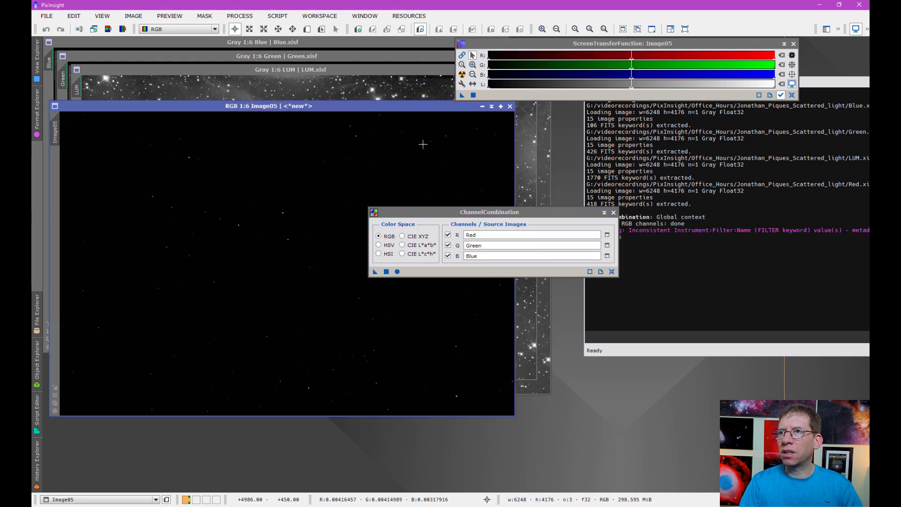
Step: Auto-stretch the new Image05 with STF, channels unlinked, for a colour-balanced display
left_click(464, 55)
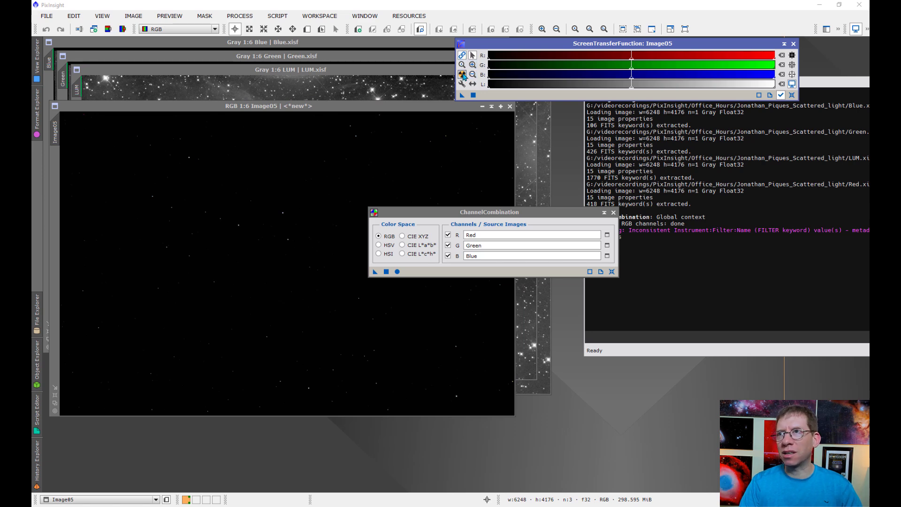
left_click(463, 75)
left_click_drag(439, 213, 593, 240)
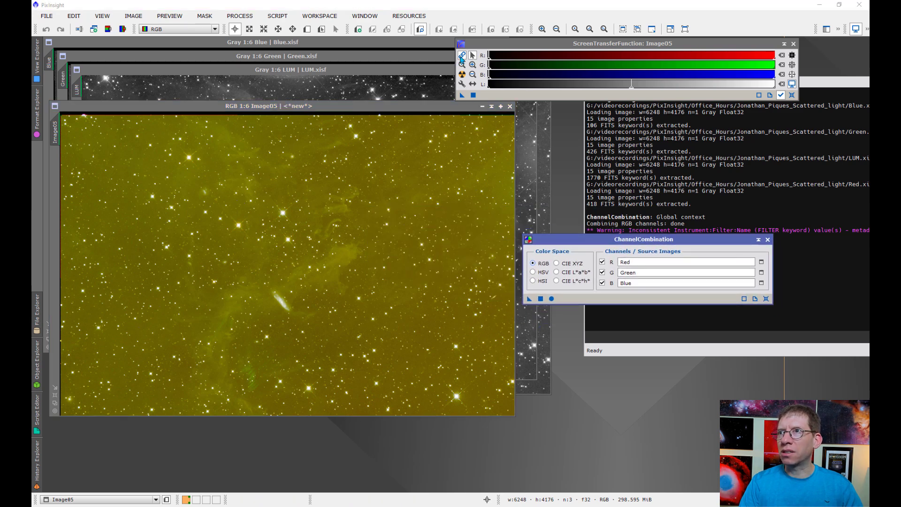
left_click(464, 75)
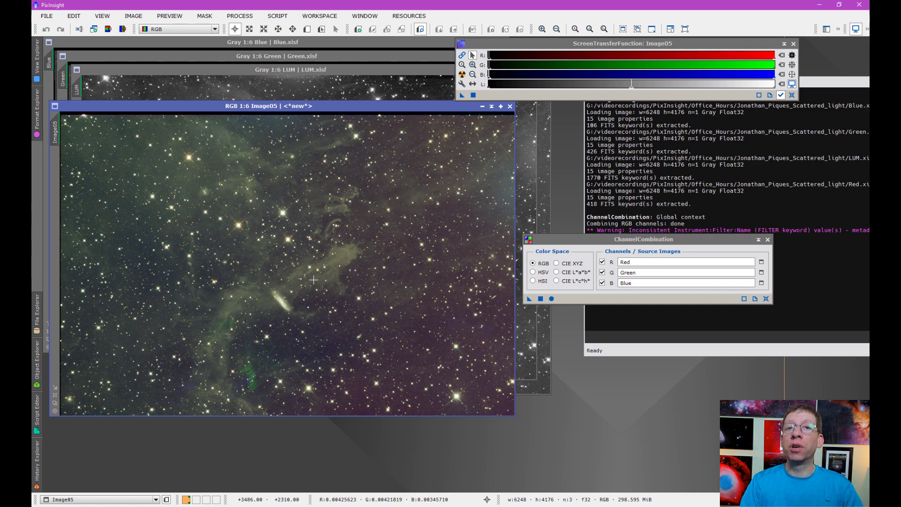
scroll(314, 281, "up", 3)
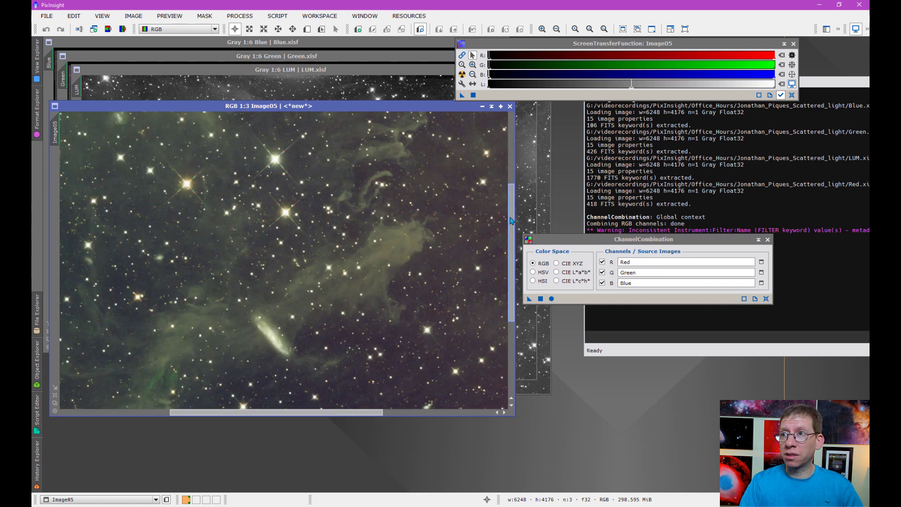
scroll(519, 273, "down", 2)
scroll(518, 273, "down", 4)
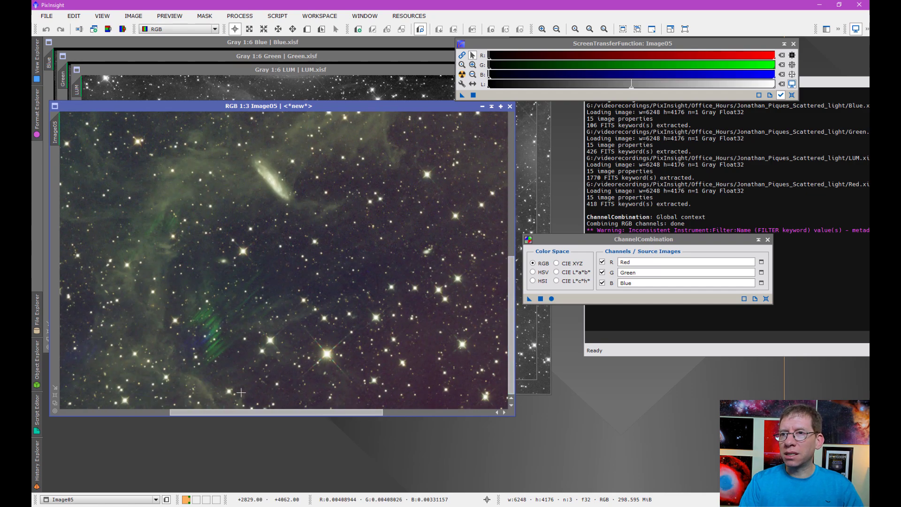
left_click_drag(251, 413, 197, 420)
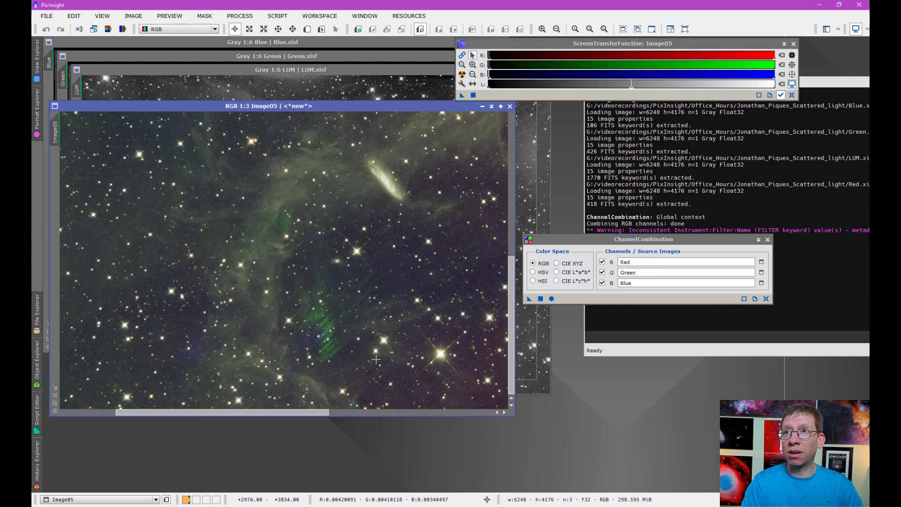
Step: Nudge the LUM window, then zoom Image05 to 1:6 and lay it exactly over LUM
left_click(325, 82)
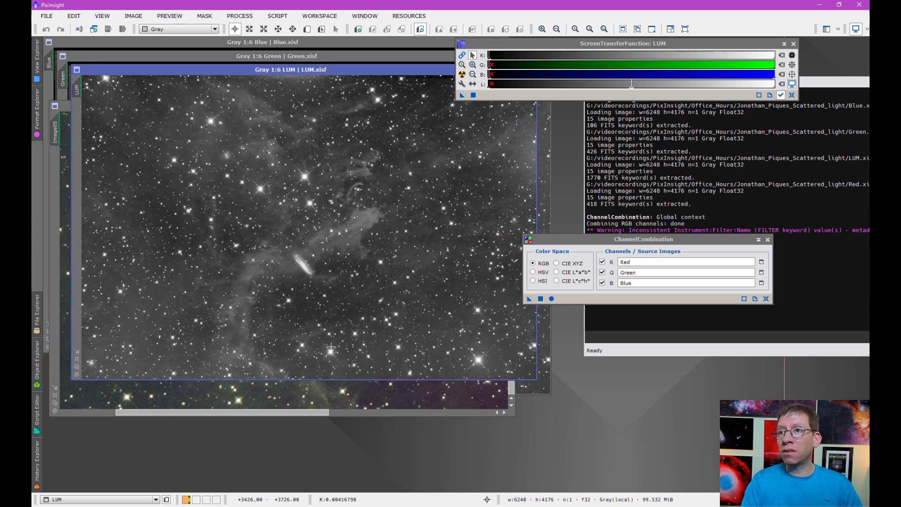
scroll(328, 353, "up", 2)
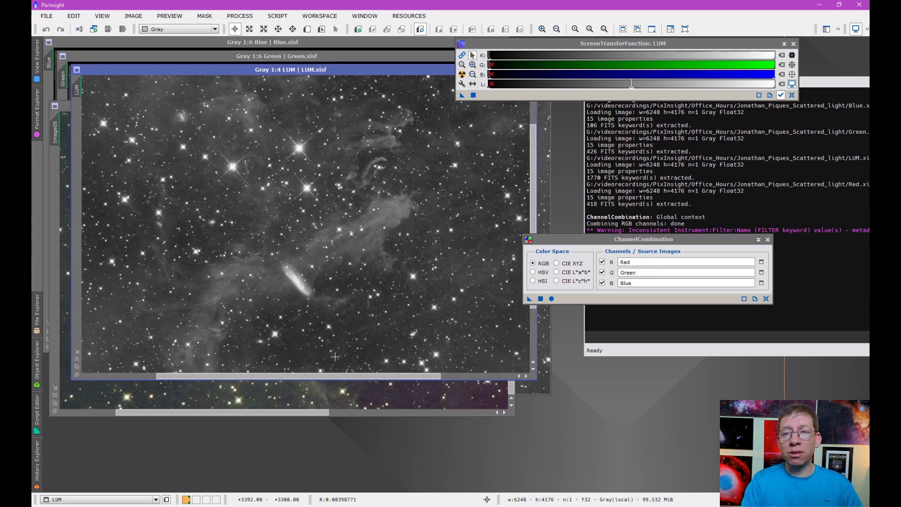
scroll(294, 129, "down", 2)
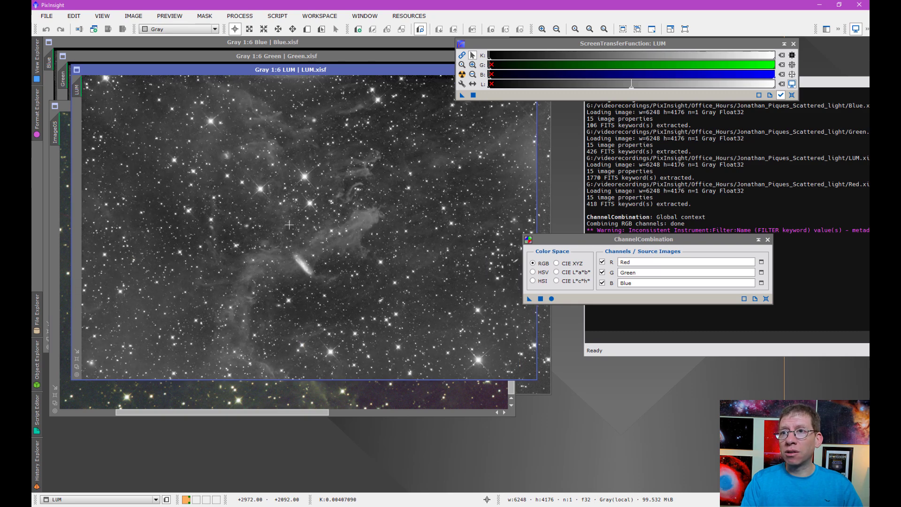
left_click_drag(230, 71, 243, 82)
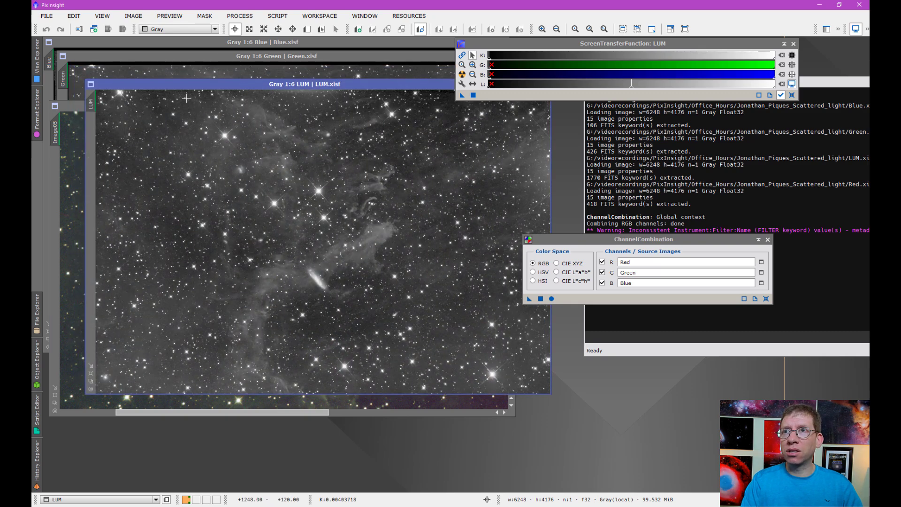
left_click(77, 110)
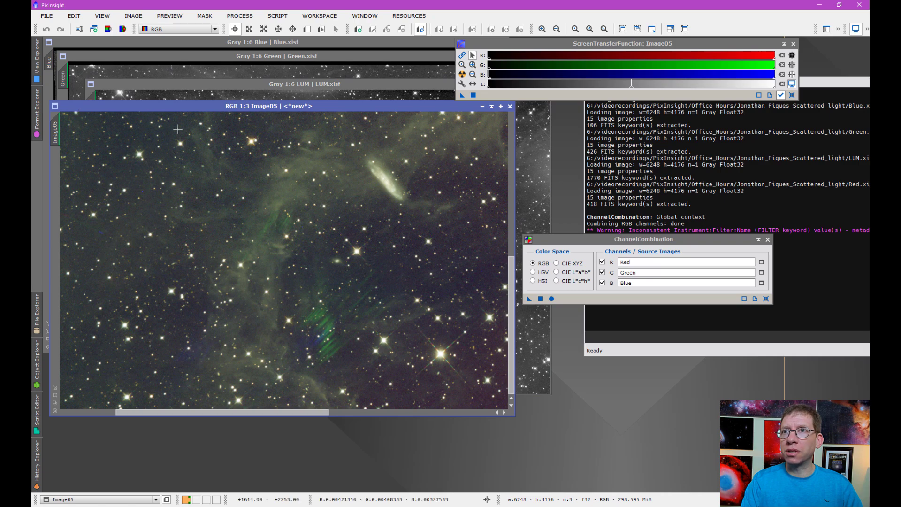
scroll(191, 150, "down", 2)
scroll(191, 150, "down", 1)
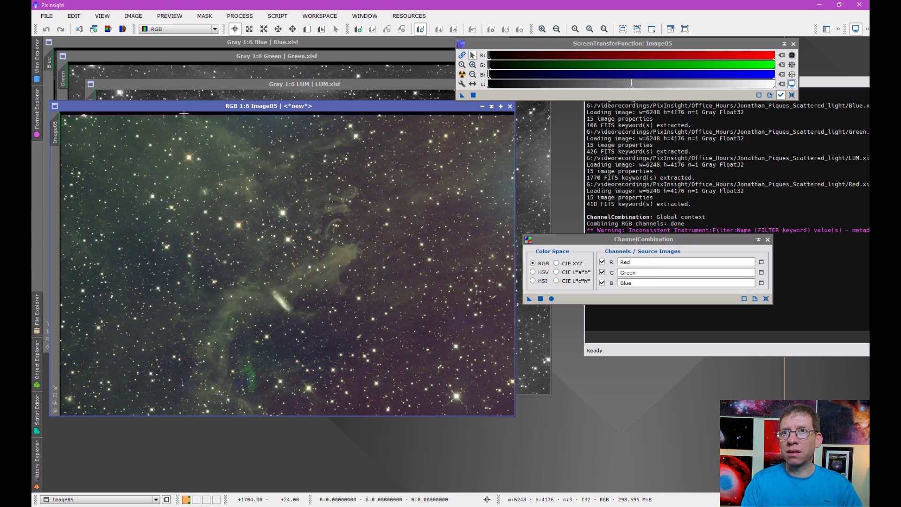
left_click_drag(174, 107, 210, 88)
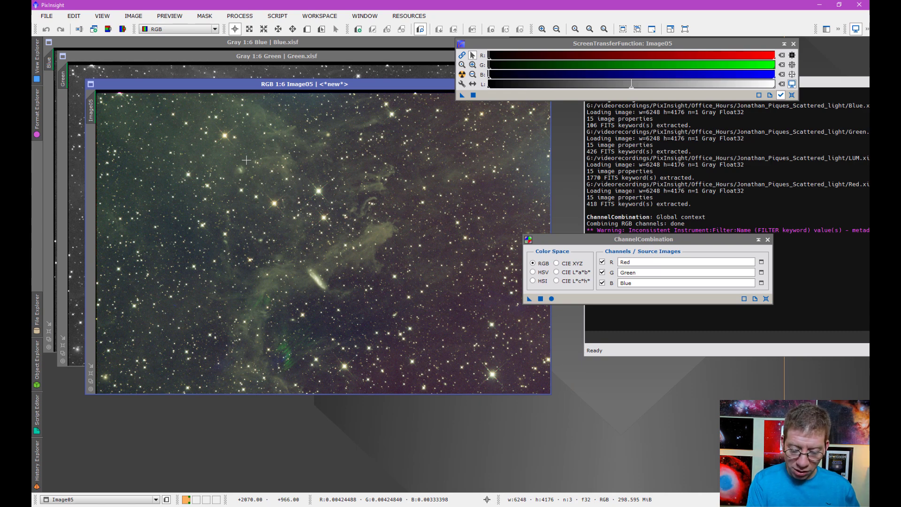
Step: Flip between Image05 and LUM, then zoom and pan Image05 toward the green streaks
key("ctrl+Page_Up")
key("ctrl+Page_Down")
key("ctrl+Page_Up")
key("ctrl+Page_Down")
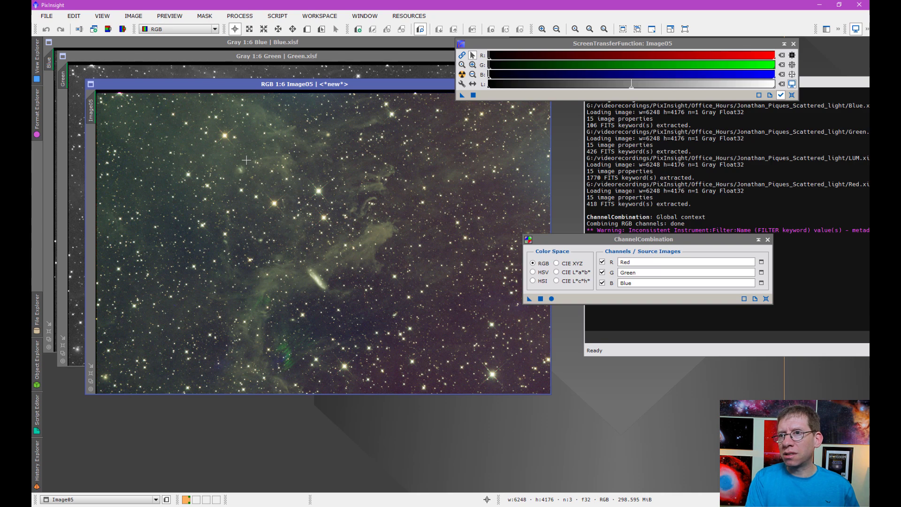
scroll(286, 351, "up", 3)
left_click_drag(282, 356, 334, 200)
scroll(320, 274, "up", 1)
left_click_drag(316, 306, 352, 229)
Step: Match LUM's zoom and position to Image05 and restack the colour window over it
left_click_drag(147, 85, 175, 85)
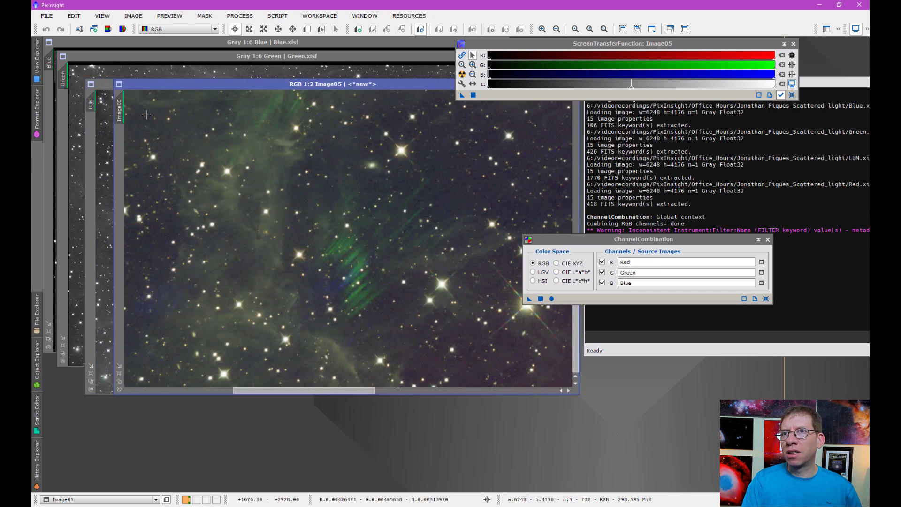
left_click_drag(120, 112, 91, 113)
left_click_drag(139, 85, 111, 85)
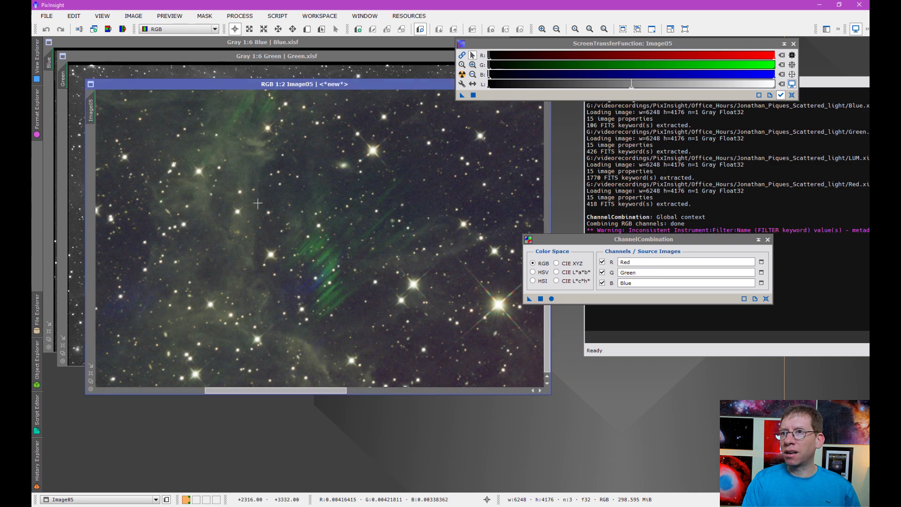
Step: Blink between Image05 and LUM with Ctrl+Page Up/Down to compare their structure
key("ctrl+Page_Up")
key("ctrl+Page_Down")
key("ctrl+Page_Up")
key("ctrl+Page_Down")
key("ctrl+Page_Up")
key("ctrl+Page_Down")
key("ctrl+Page_Up")
key("ctrl+Page_Down")
key("ctrl+Page_Up")
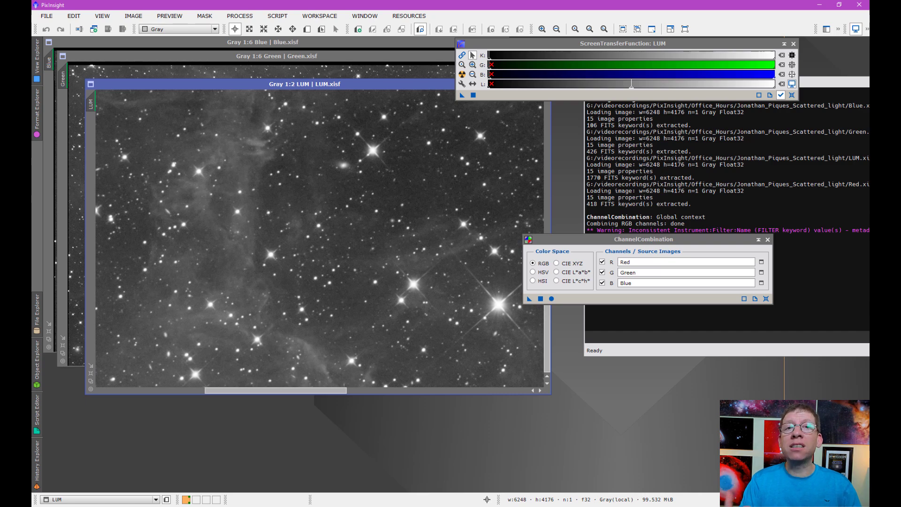
key("ctrl+Page_Down")
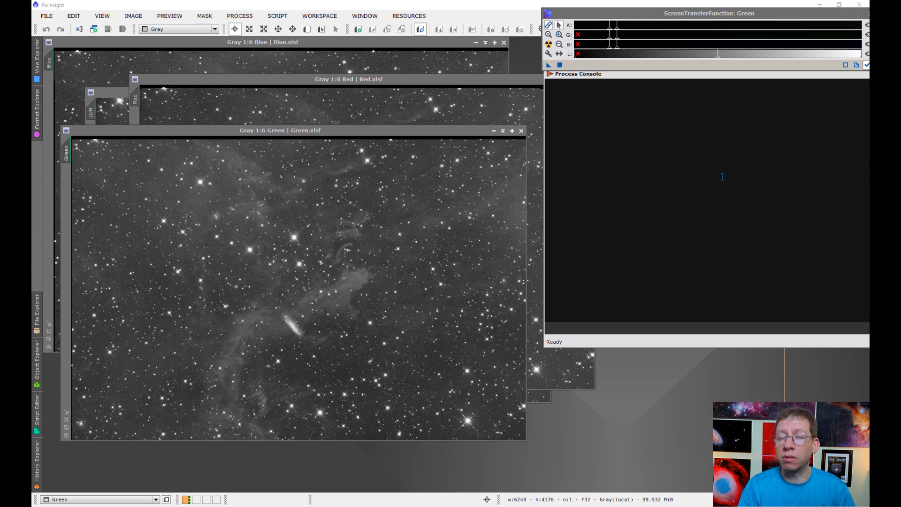
Step: Open DynamicBackgroundExtraction from <All Processes> and place it beside the Green image
left_click(240, 16)
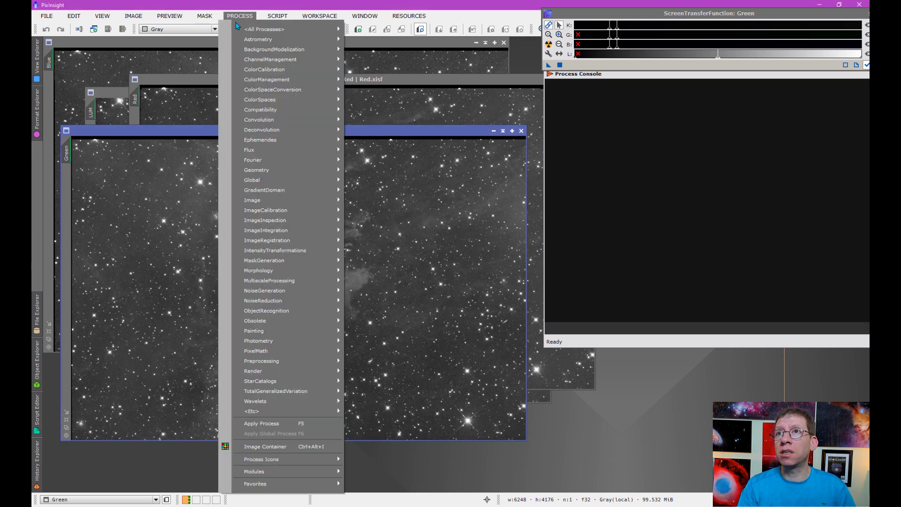
mouse_move(243, 30)
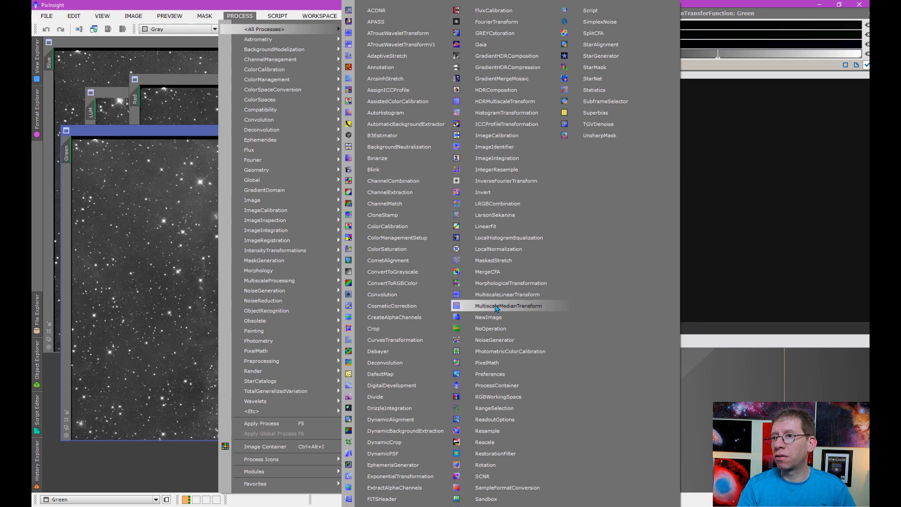
left_click(444, 430)
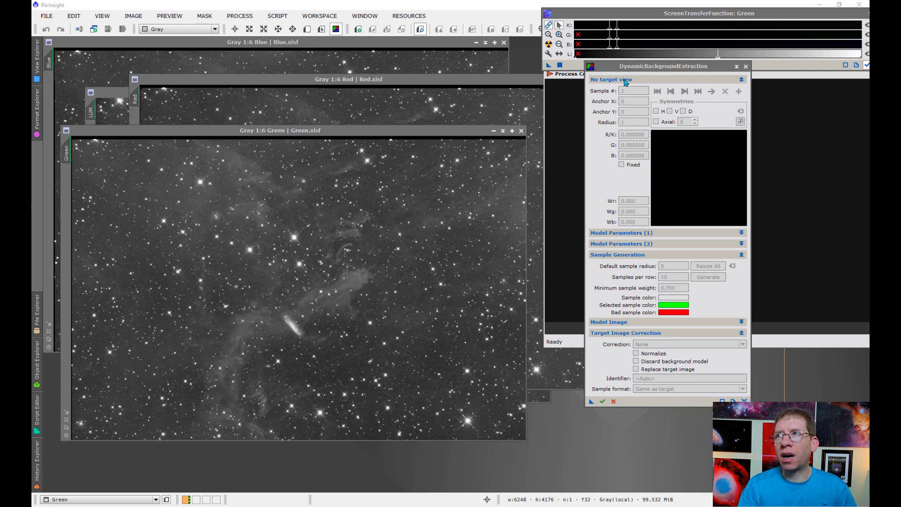
left_click_drag(615, 71, 558, 144)
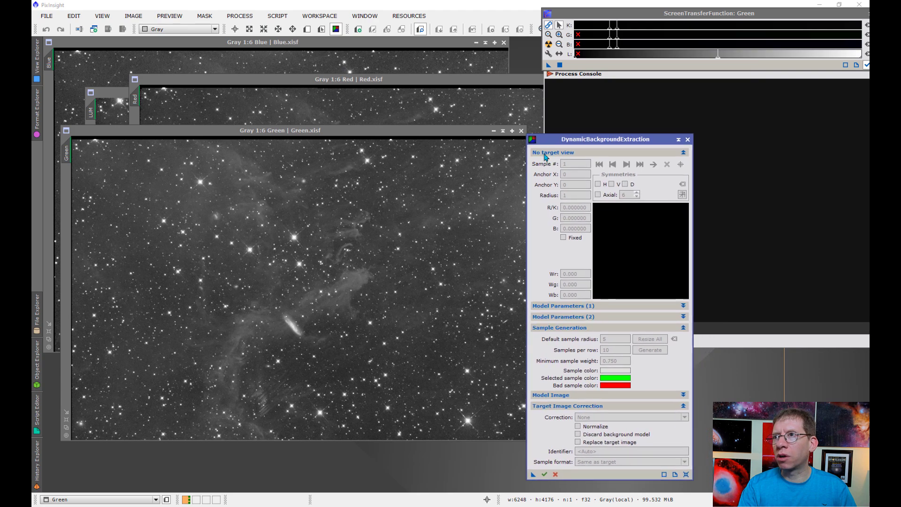
Step: Target the Green image with DBE and set the sample radius to 25
left_click(337, 252)
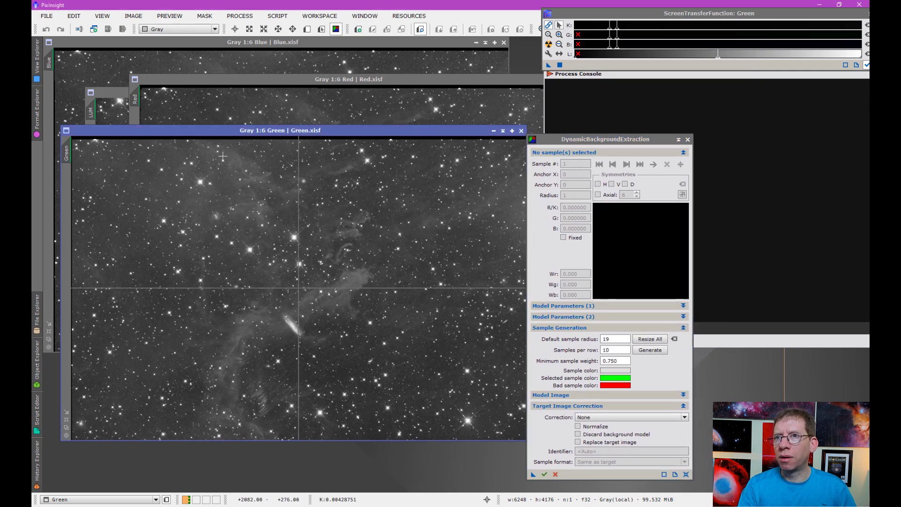
left_click(566, 317)
left_click(567, 317)
left_click_drag(615, 339, 591, 336)
type("25")
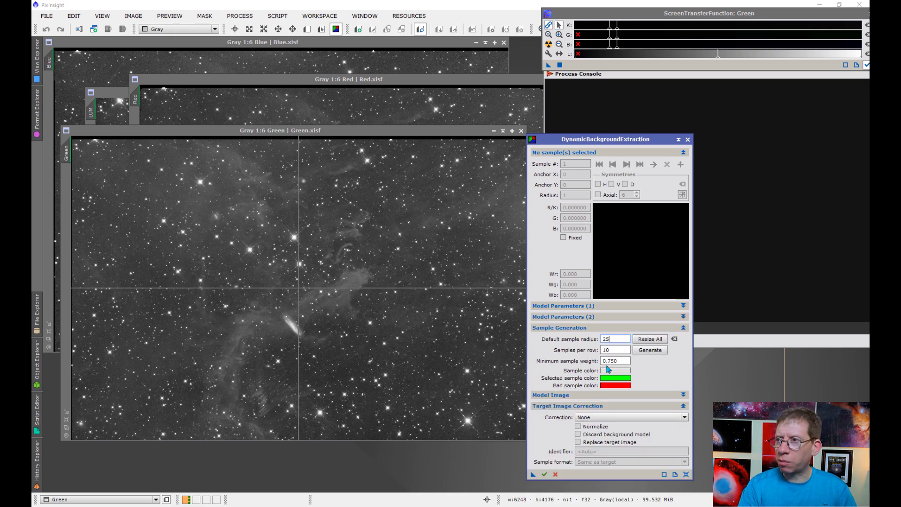
Step: Set the model tolerance to 10.00 and the smoothing factor to .6
left_click(579, 311)
double_click(622, 317)
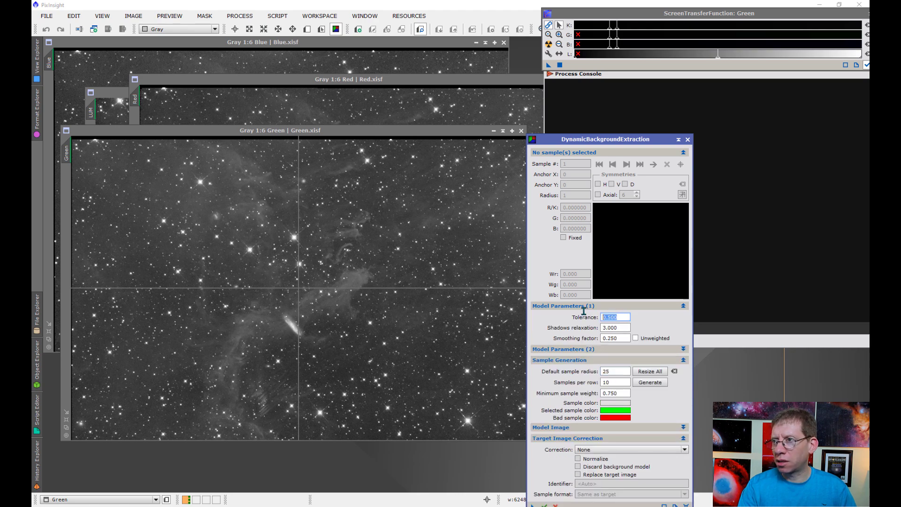
type("10")
key("Tab")
type(".")
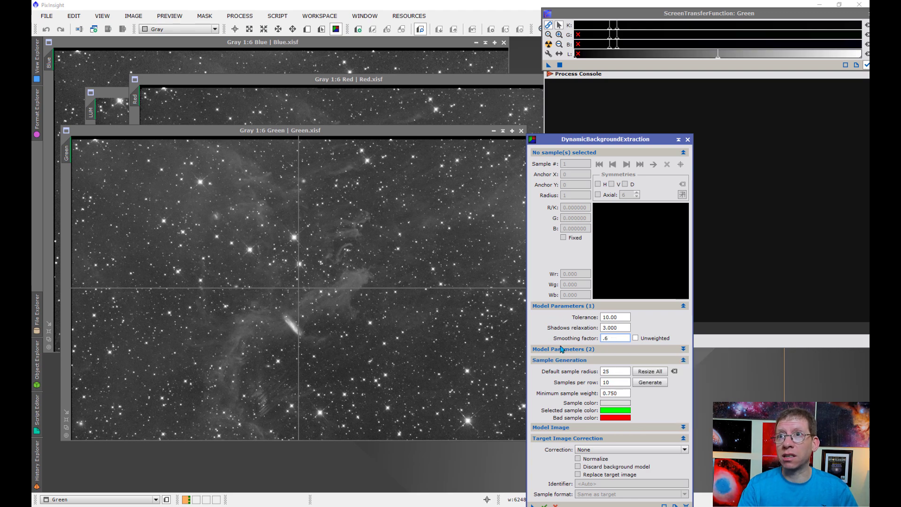
left_click(551, 306)
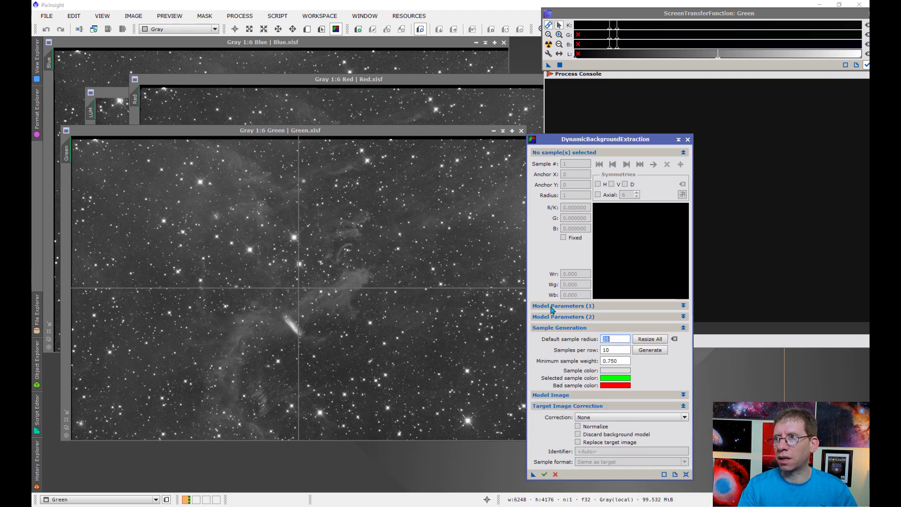
Step: Set target image correction to Subtraction with Replace target image enabled
left_click(576, 329)
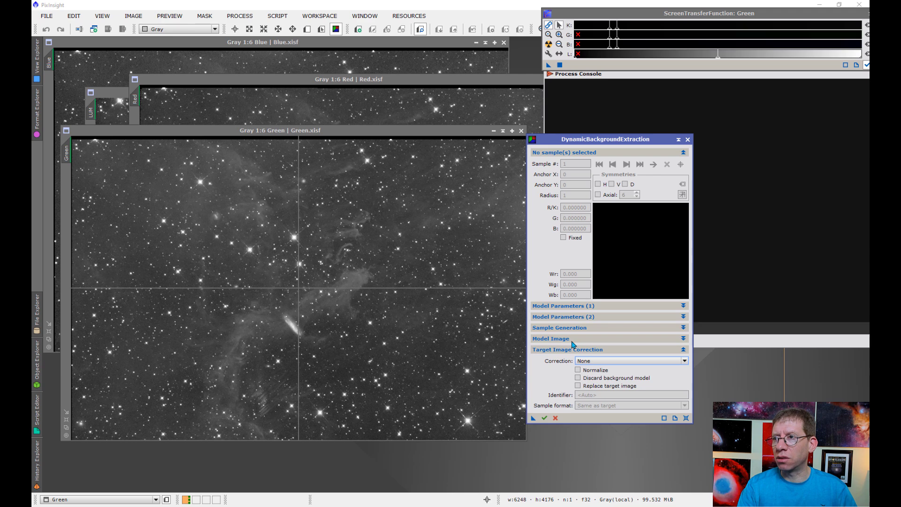
left_click(593, 361)
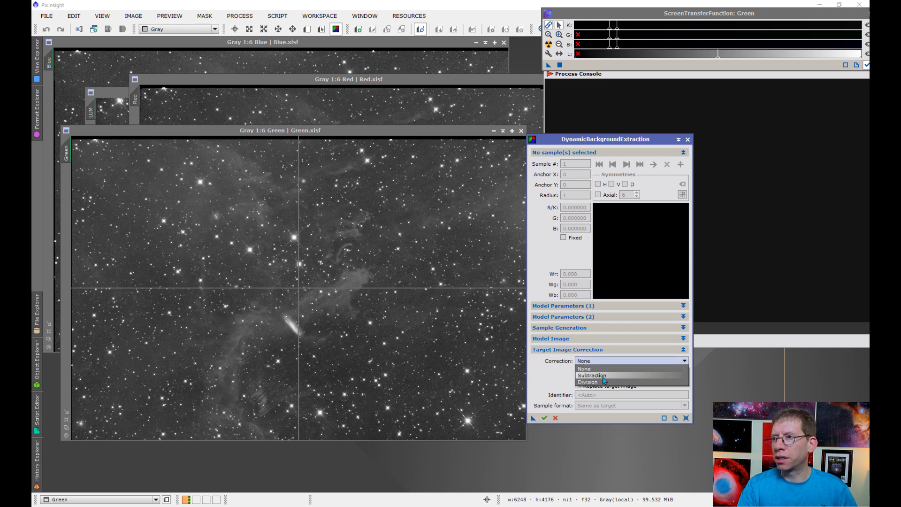
left_click(590, 377)
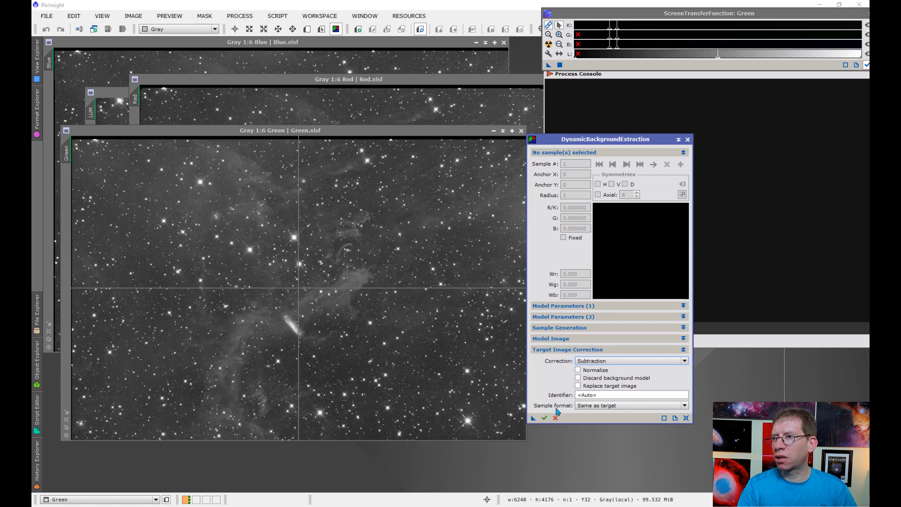
left_click(578, 387)
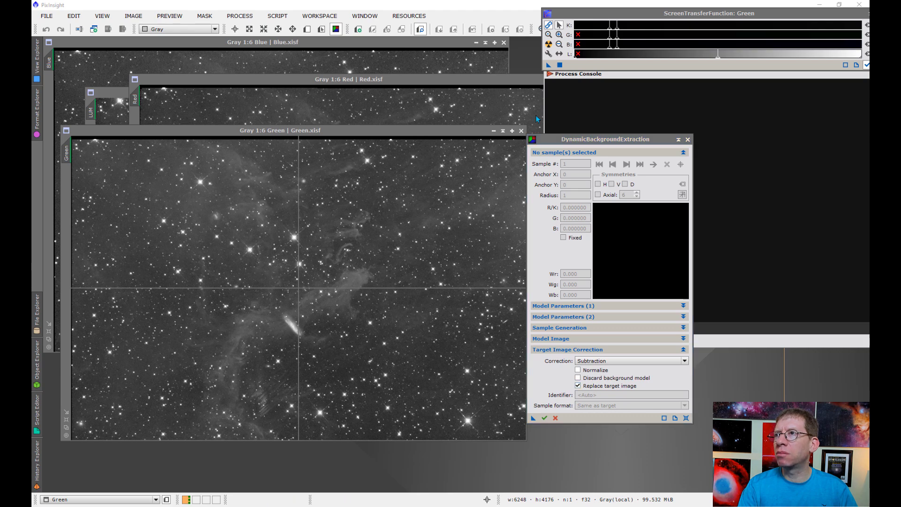
Step: Reposition the Green and STF windows and drag the STF handles for a stronger Green stretch
left_click_drag(425, 132, 438, 94)
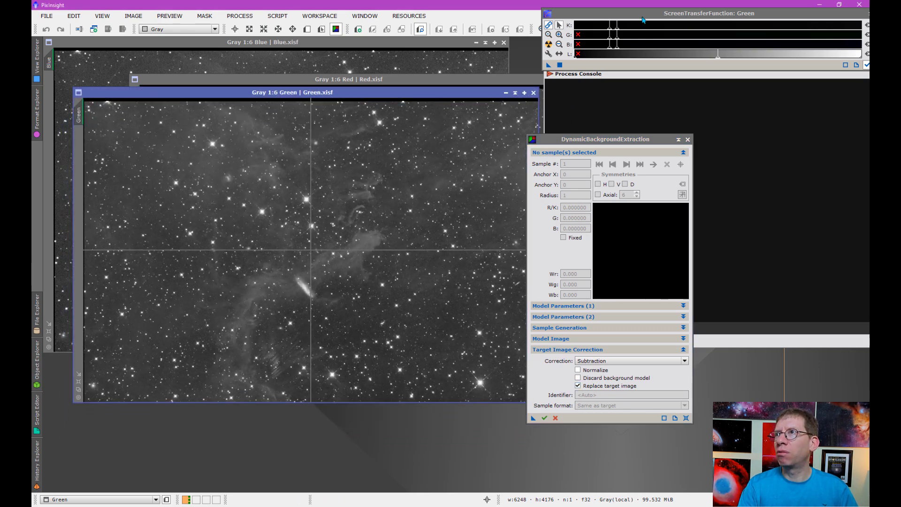
left_click_drag(632, 14, 637, 30)
scroll(623, 47, "down", 1)
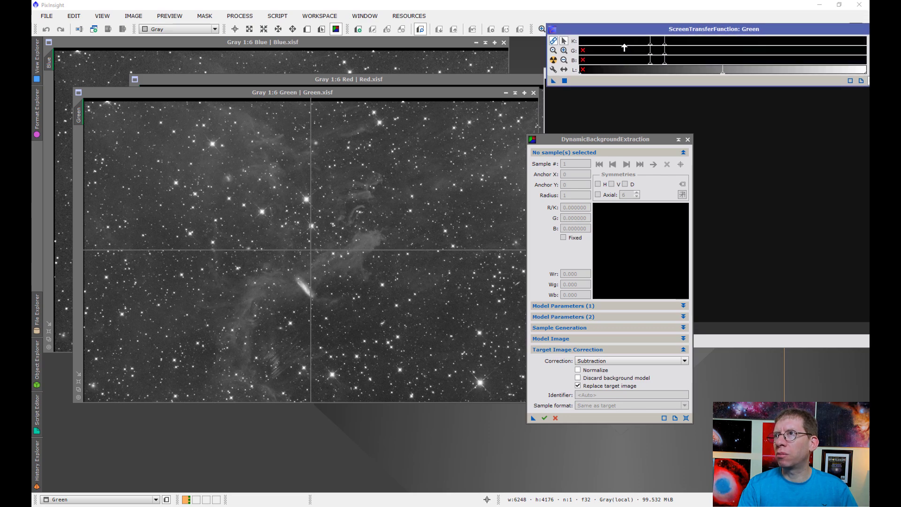
left_click_drag(665, 49, 700, 48)
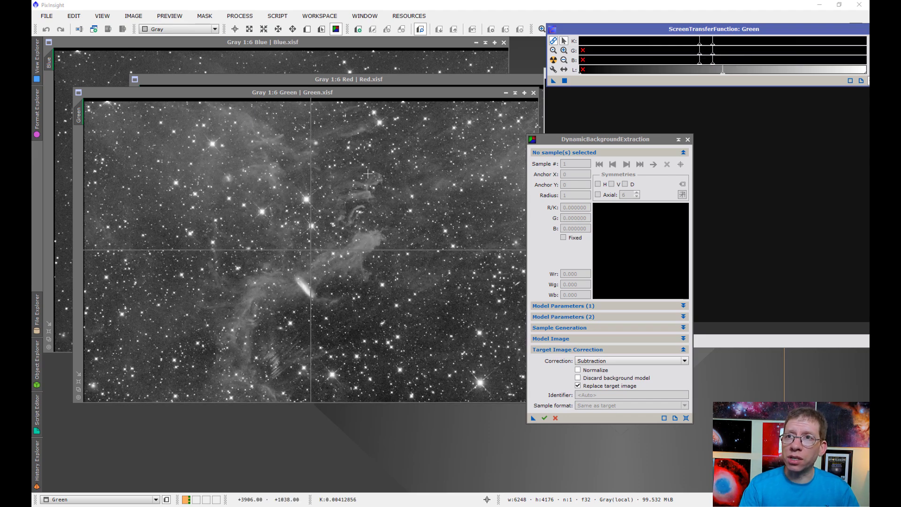
Step: Place ten background samples on dark sky across the top and left of Green
left_click(93, 145)
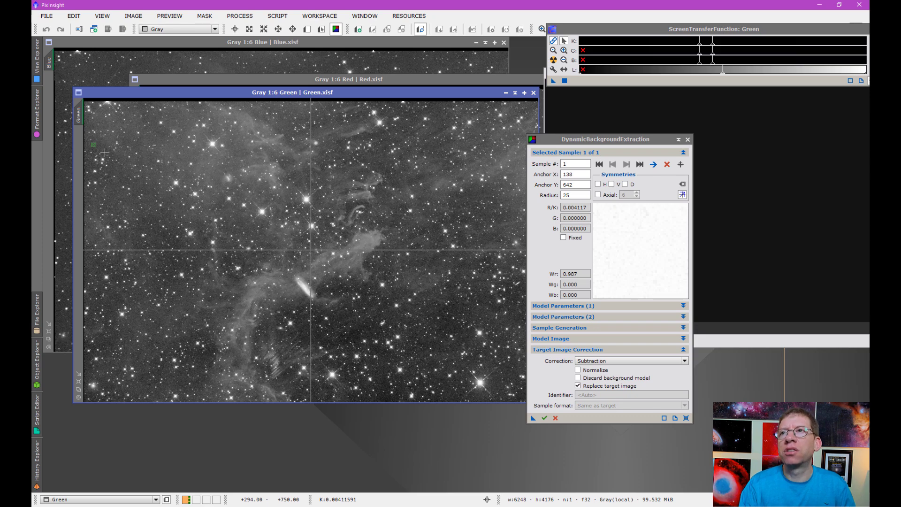
left_click(413, 114)
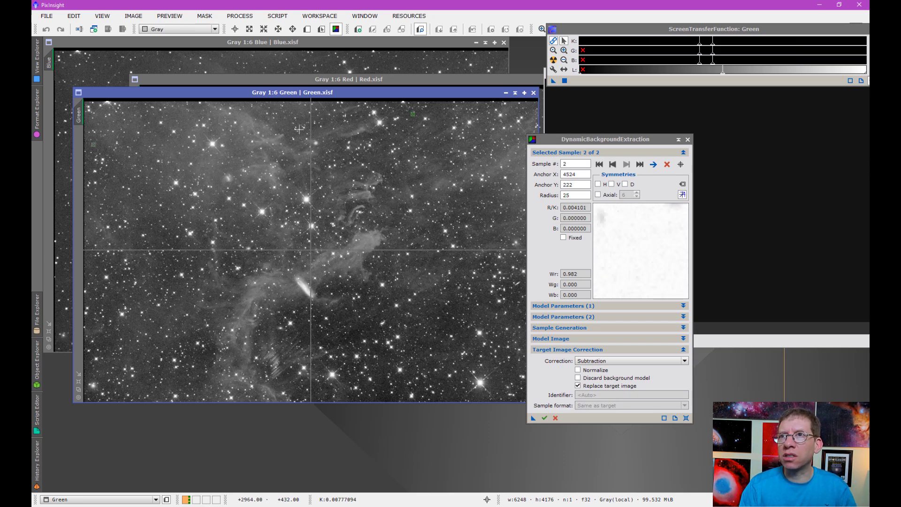
left_click(260, 115)
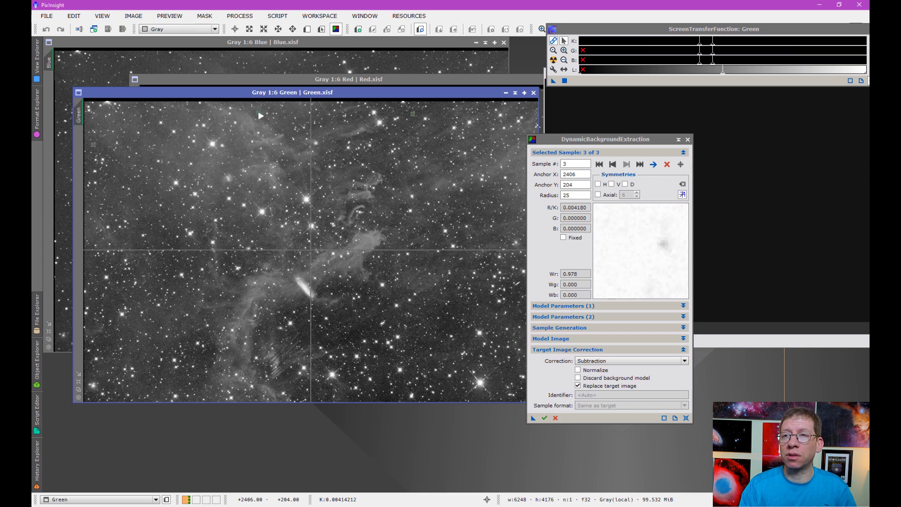
left_click(144, 189)
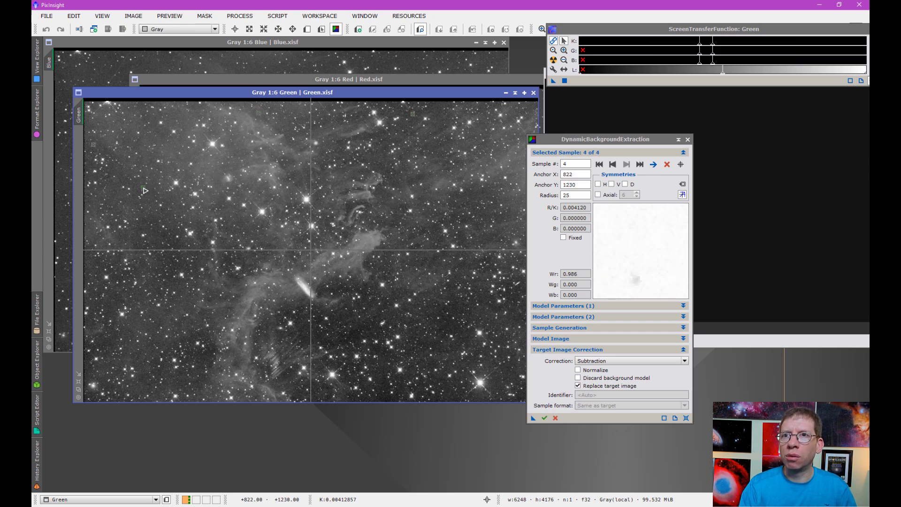
left_click(119, 213)
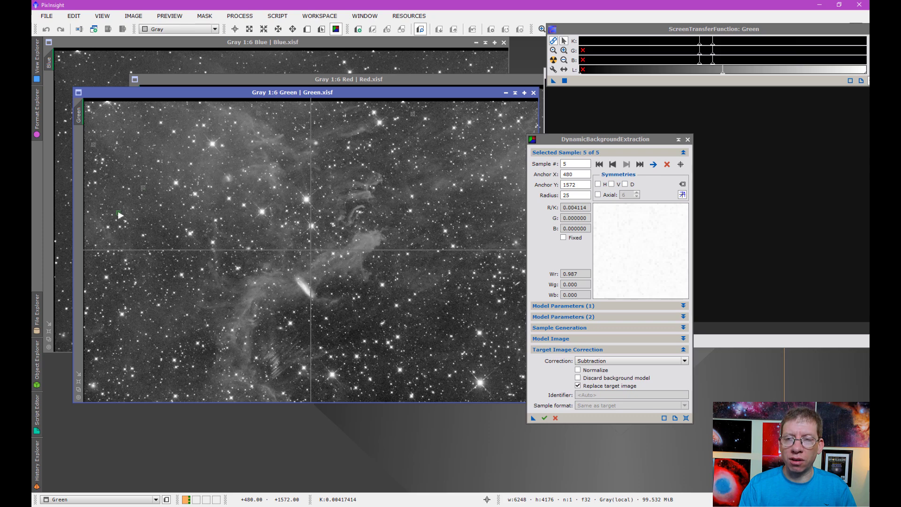
left_click(172, 260)
left_click_drag(172, 260, 169, 260)
left_click(228, 261)
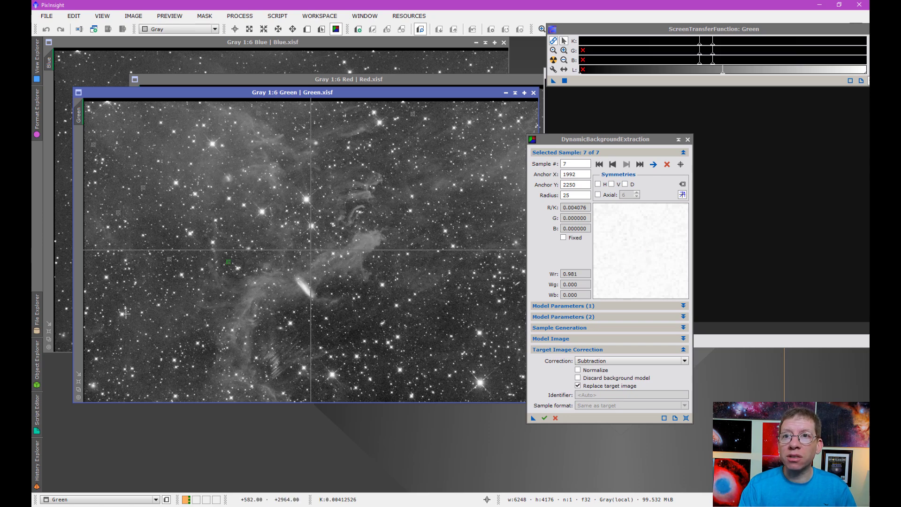
left_click(112, 337)
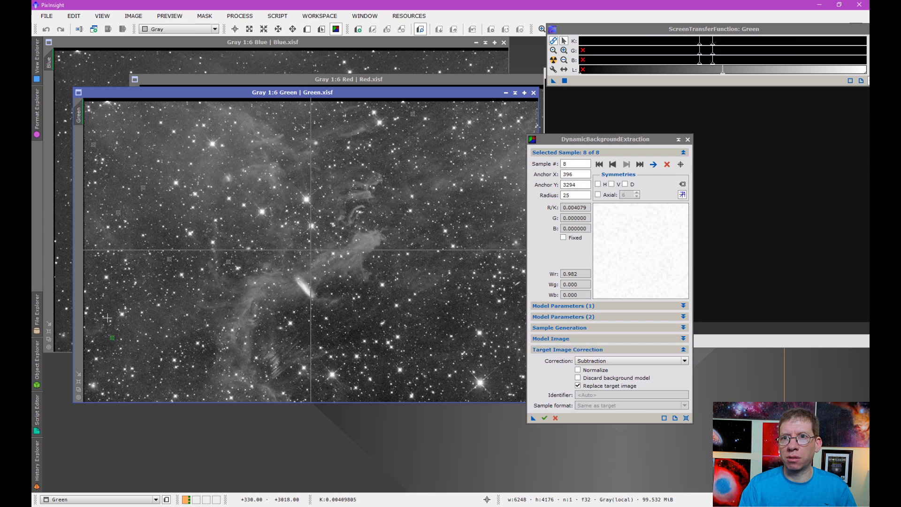
left_click(106, 309)
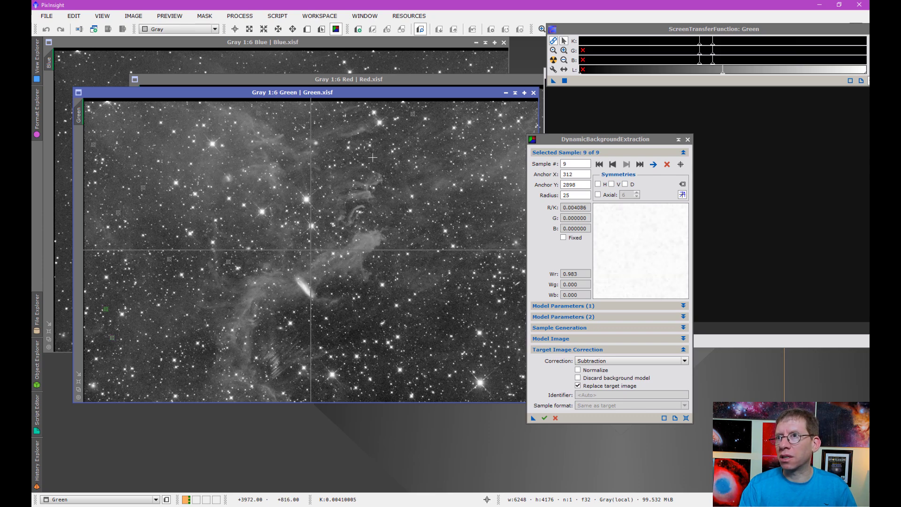
left_click(363, 137)
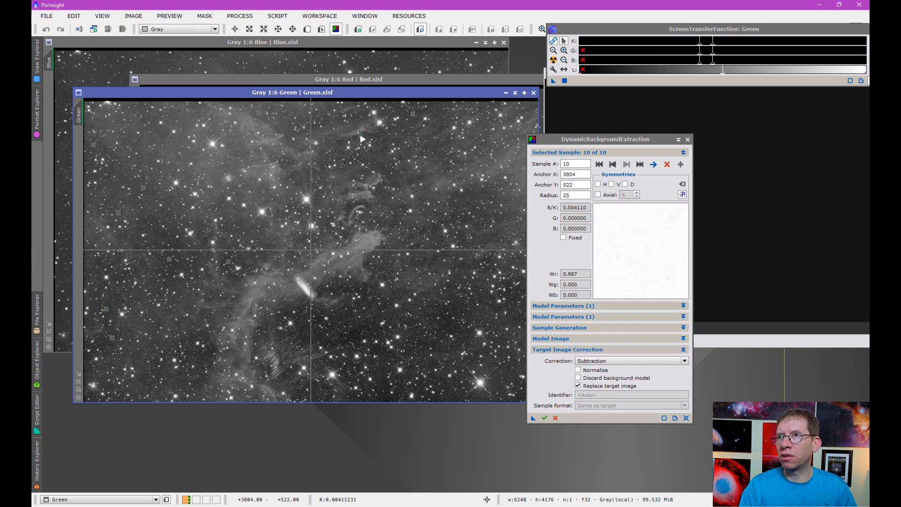
left_click_drag(364, 137, 365, 139)
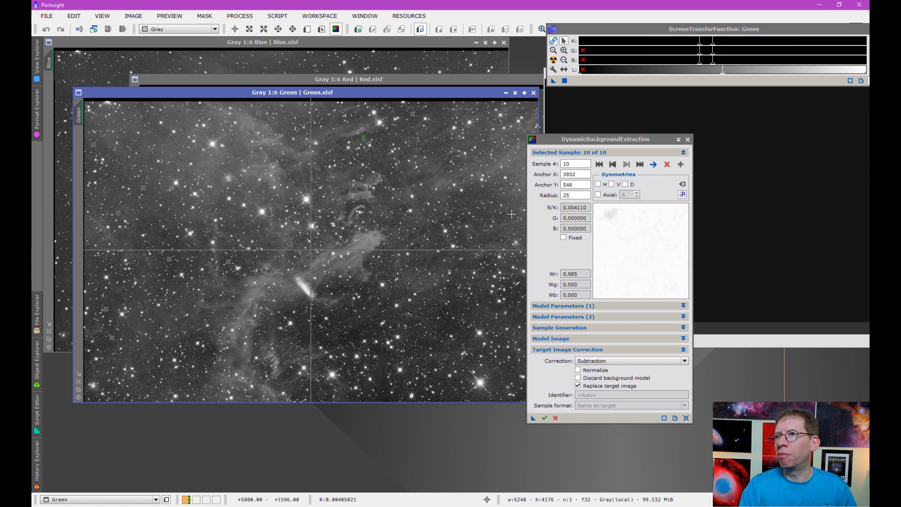
Step: Add the remaining background samples along the right side and bottom of Green
left_click_drag(558, 140, 588, 140)
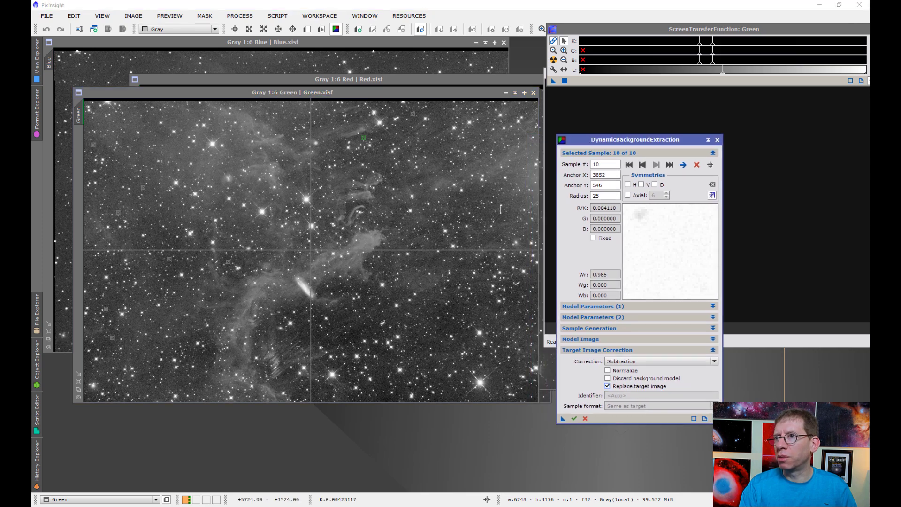
left_click(472, 192)
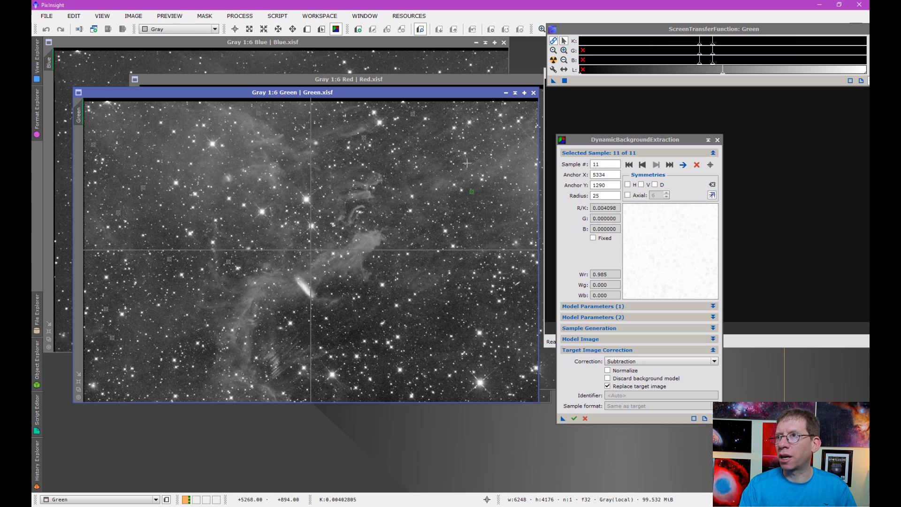
scroll(456, 230, "up", 1)
scroll(455, 231, "down", 2)
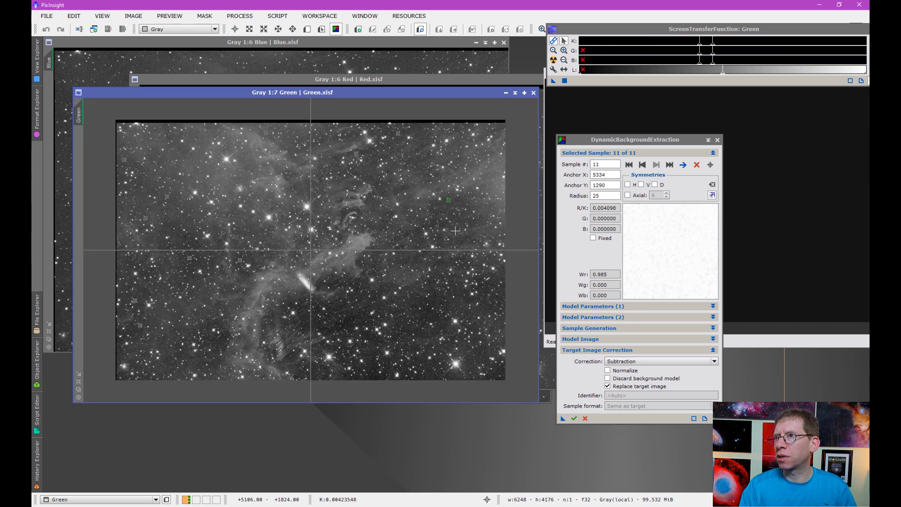
scroll(456, 230, "up", 1)
left_click(533, 108)
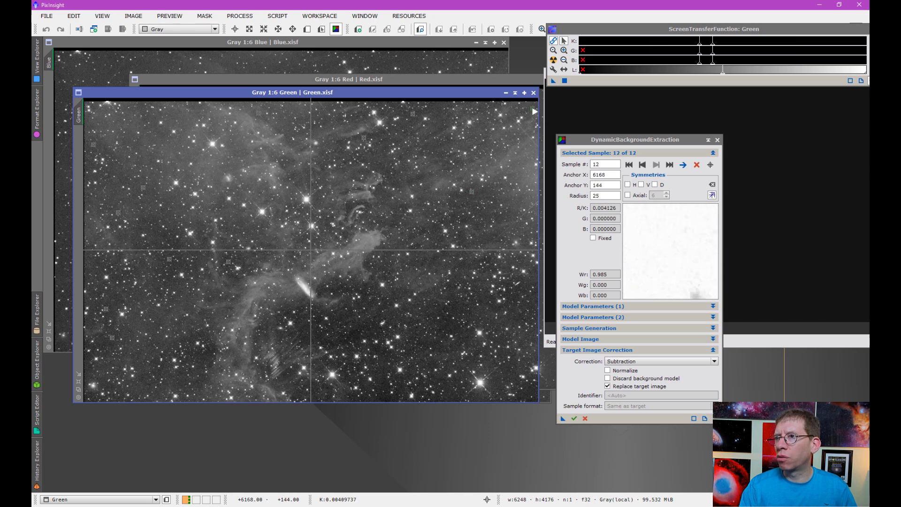
left_click(514, 296)
left_click(528, 391)
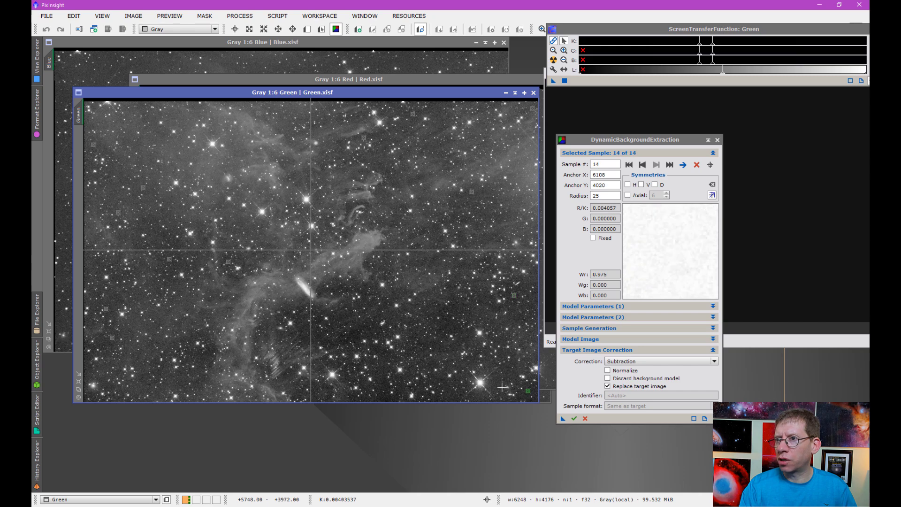
left_click(444, 385)
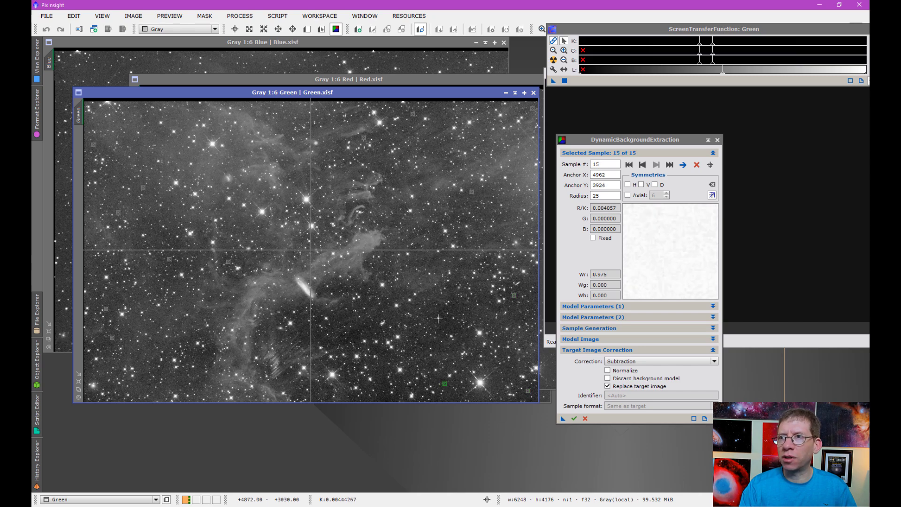
left_click(445, 323)
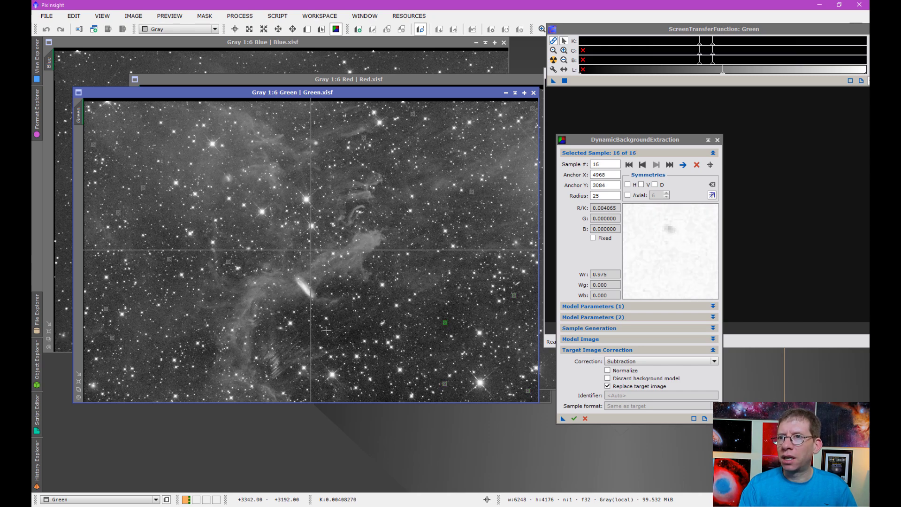
left_click(321, 321)
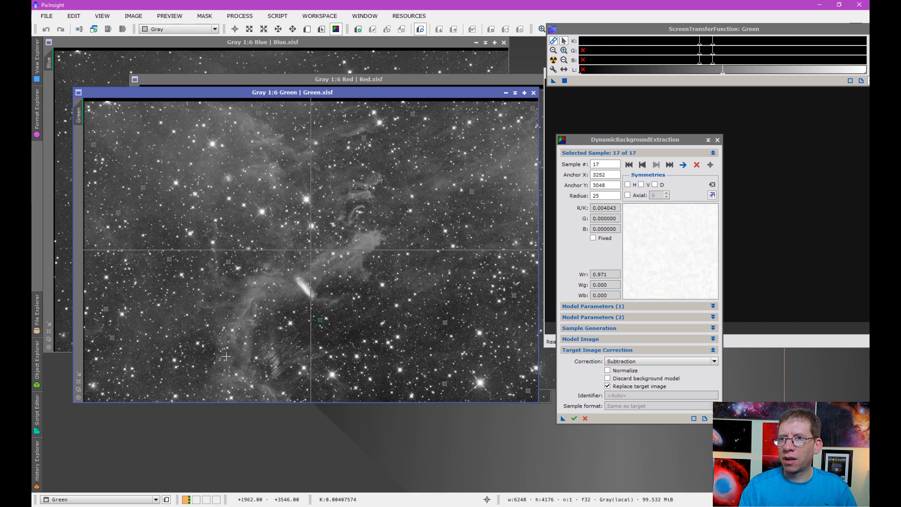
left_click(199, 358)
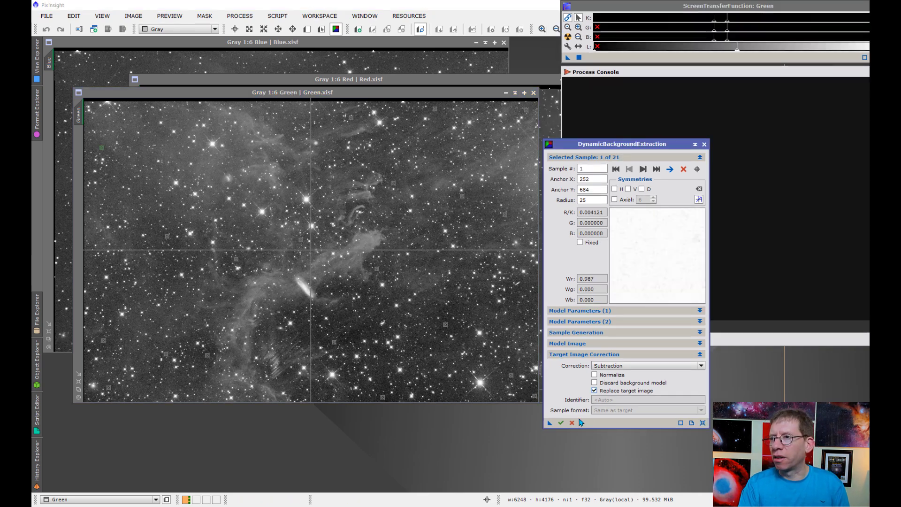
Step: Execute DBE on Green, inspect and close Green_background, then auto-stretch the corrected Green
left_click(561, 422)
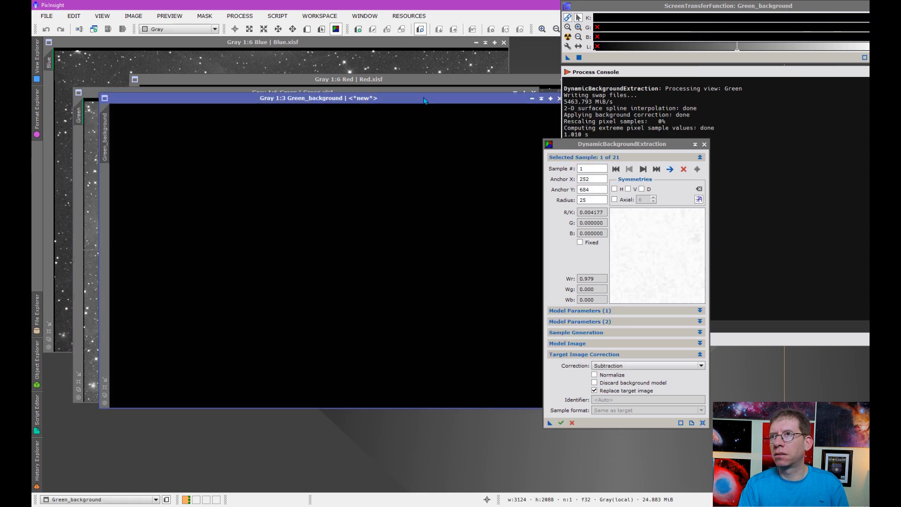
left_click_drag(424, 99, 366, 175)
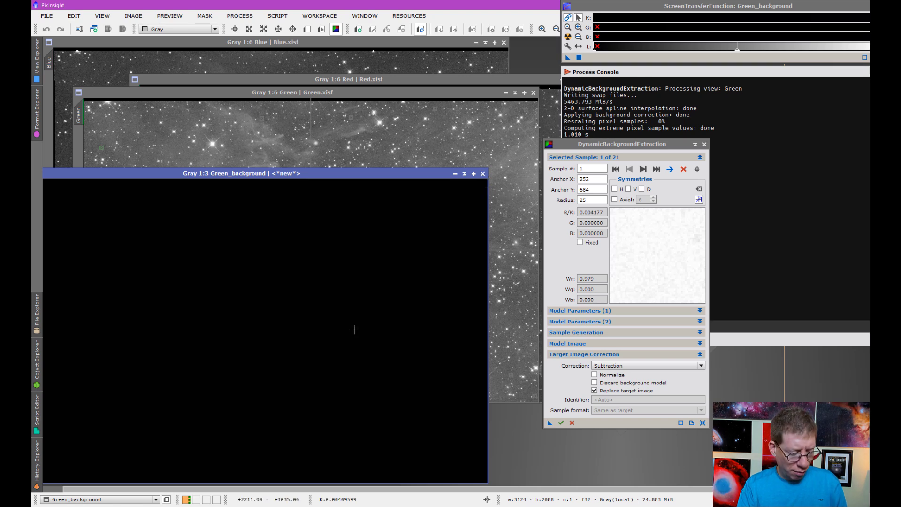
key("ctrl+a")
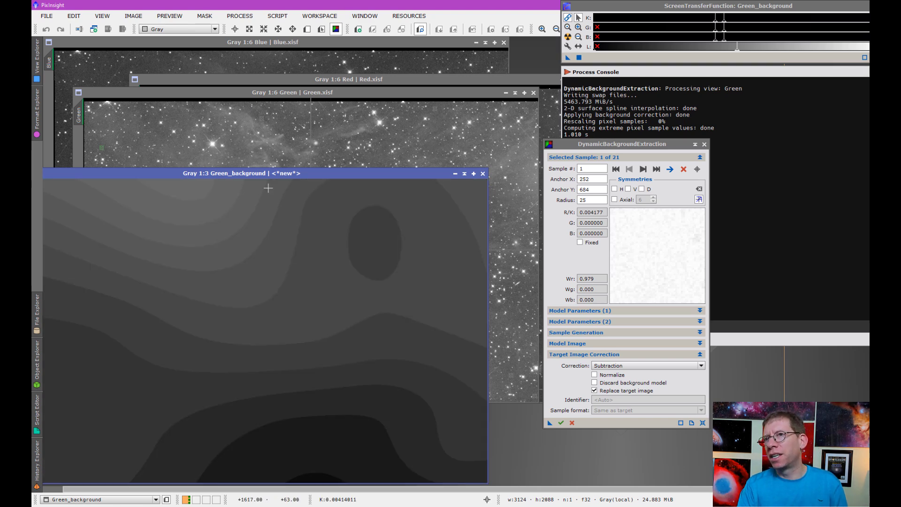
left_click_drag(252, 175, 286, 160)
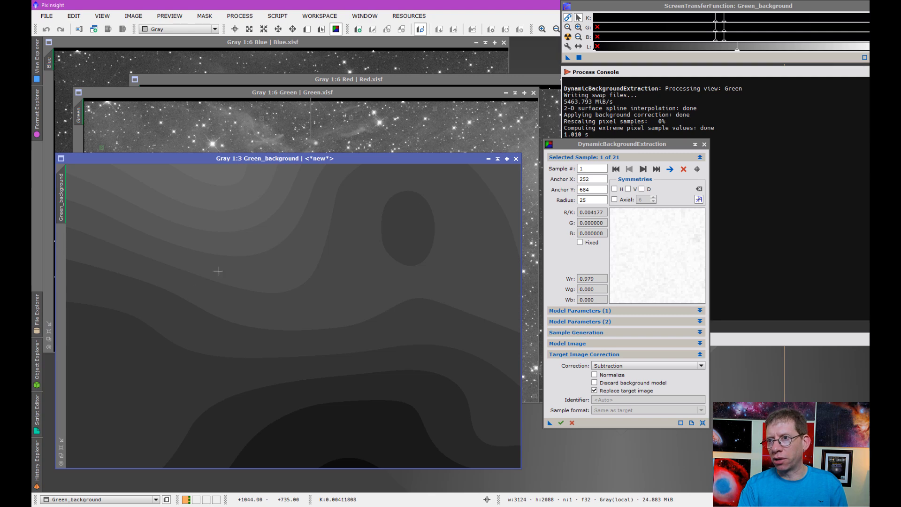
left_click(515, 159)
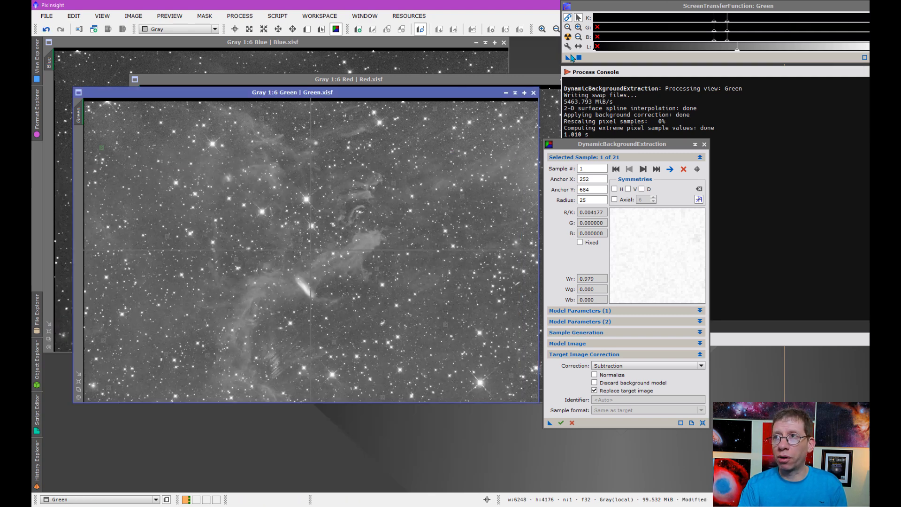
left_click(568, 37)
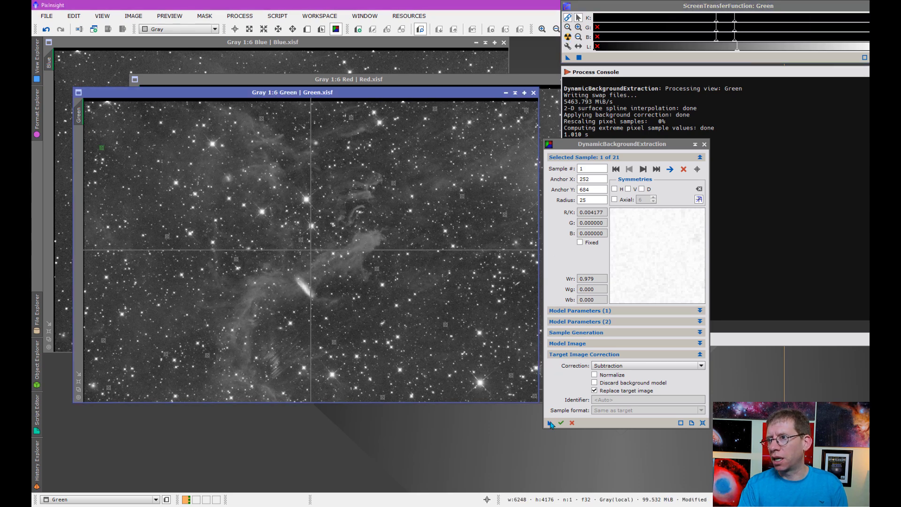
Step: Save the DBE instance as workspace icon DBE_, then close DBE, confirming the session end
left_click_drag(550, 424, 532, 450)
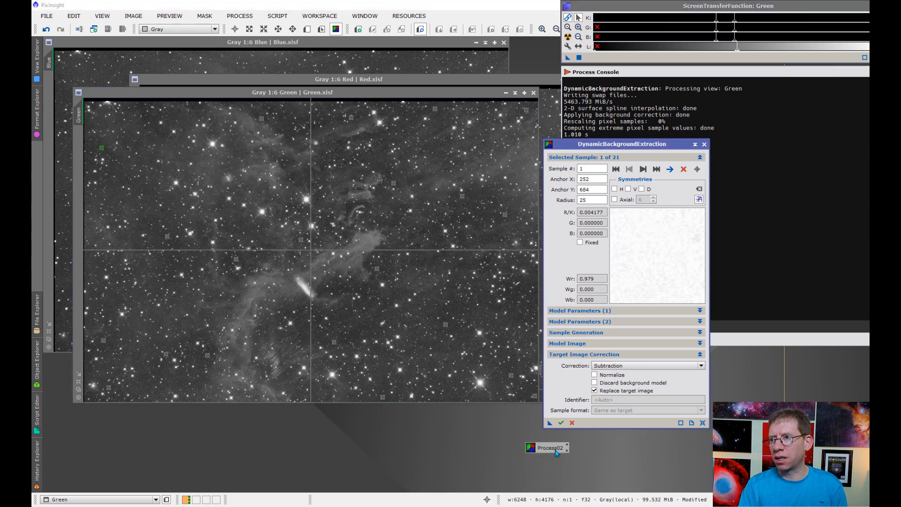
double_click(550, 447)
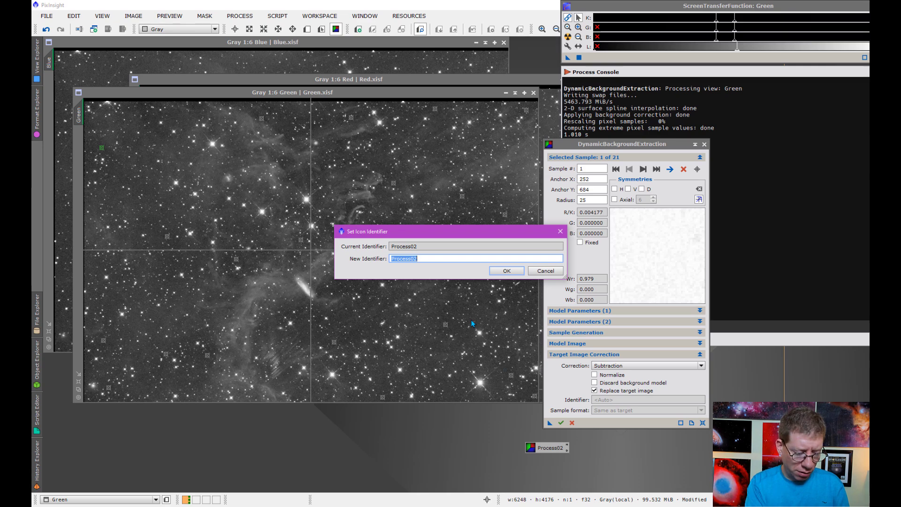
type("DBE")
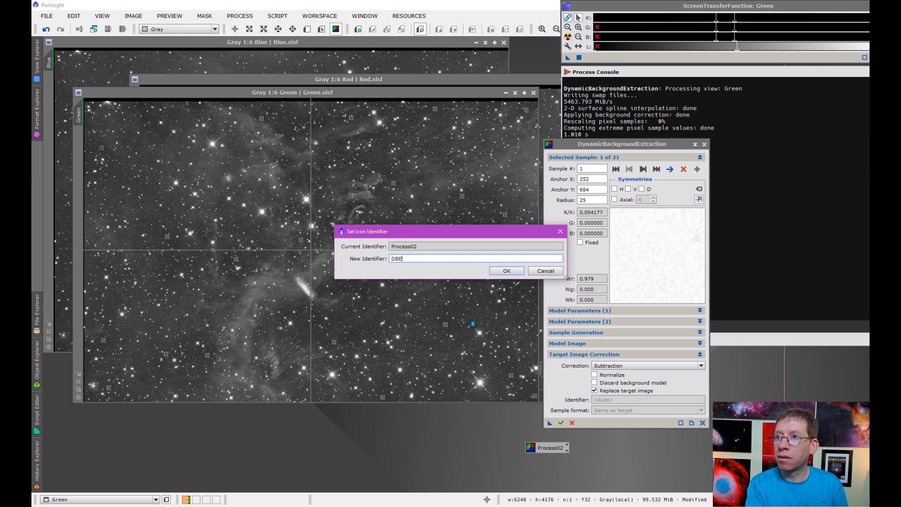
type("_")
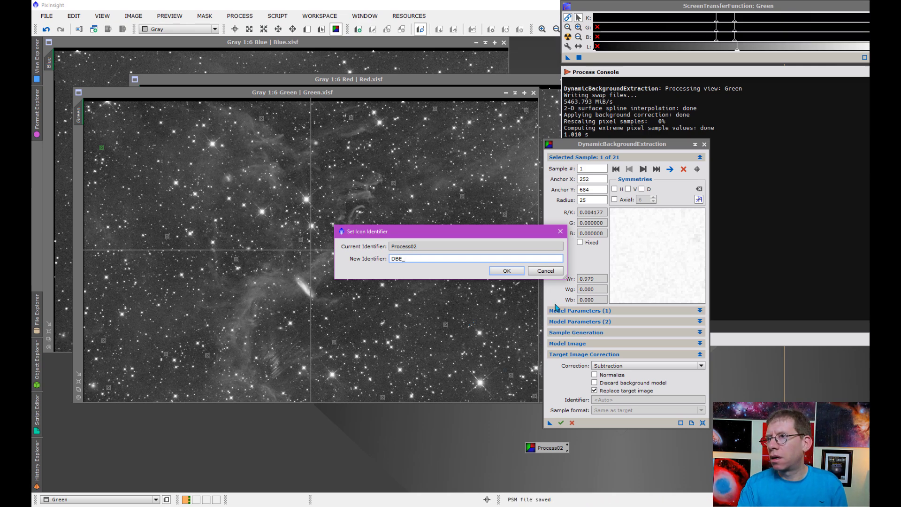
left_click(507, 271)
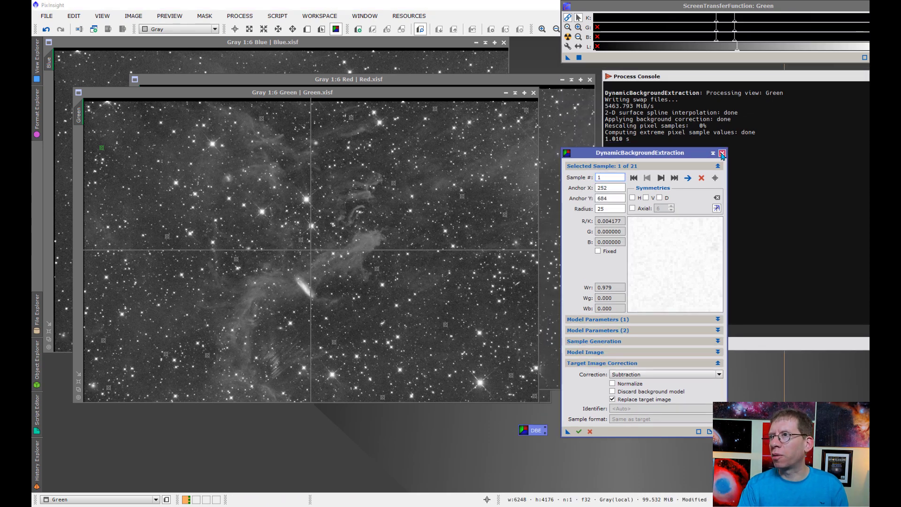
left_click(723, 154)
left_click(432, 270)
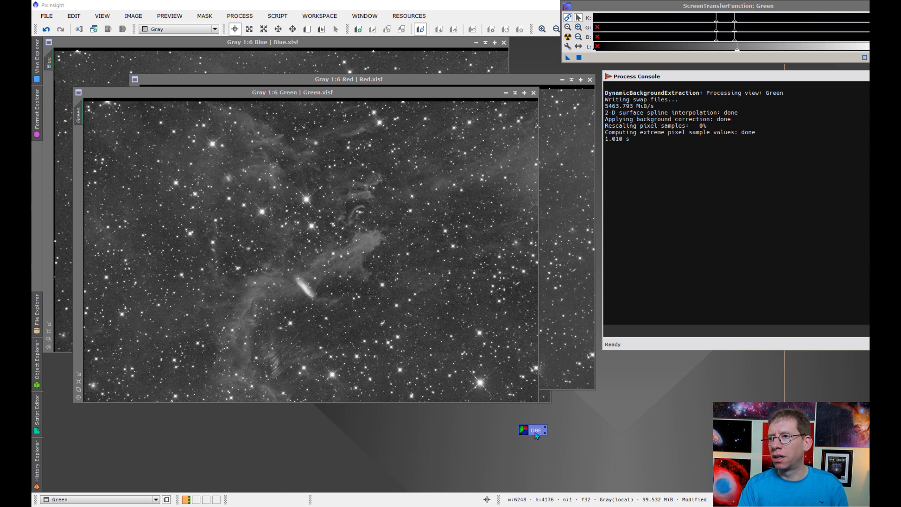
Step: Run the saved DBE_ background extraction on the Red image, then rearrange the LUM and Green windows
left_click_drag(398, 95, 386, 137)
left_click_drag(365, 83, 339, 87)
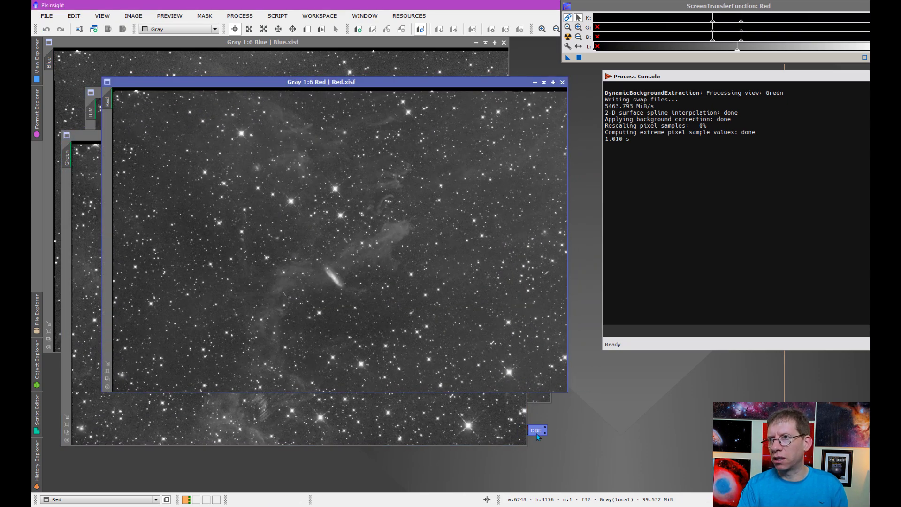
double_click(537, 432)
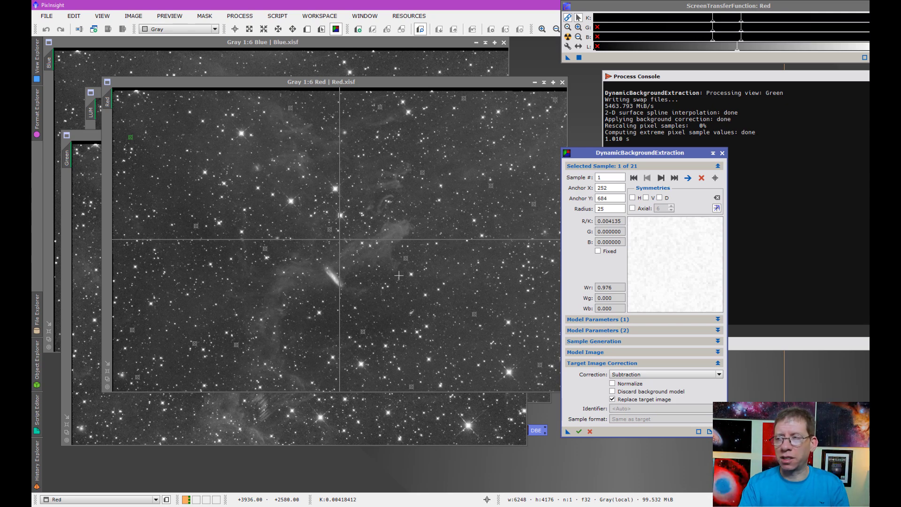
left_click(578, 431)
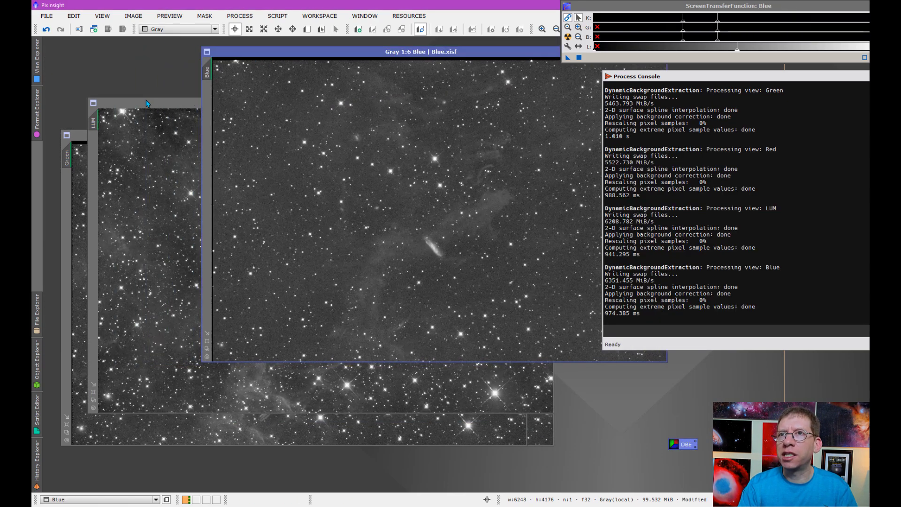
left_click_drag(148, 103, 150, 53)
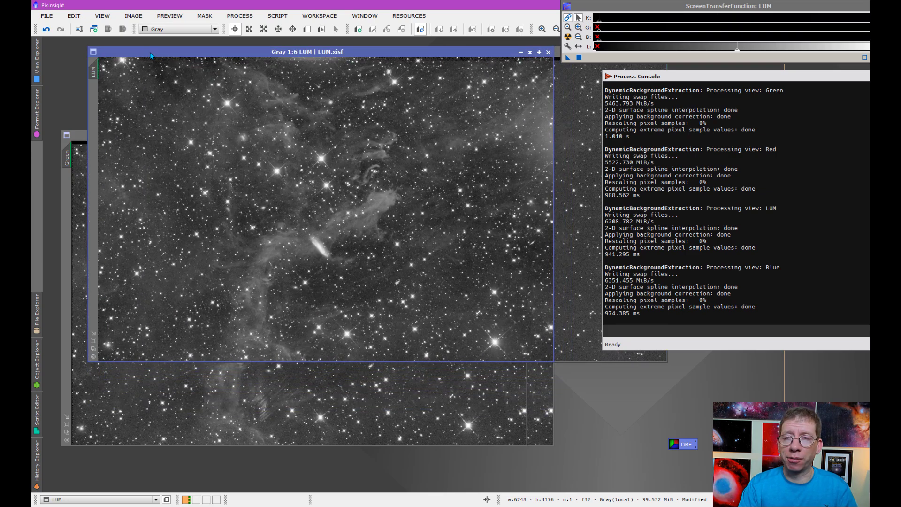
left_click_drag(85, 135, 138, 92)
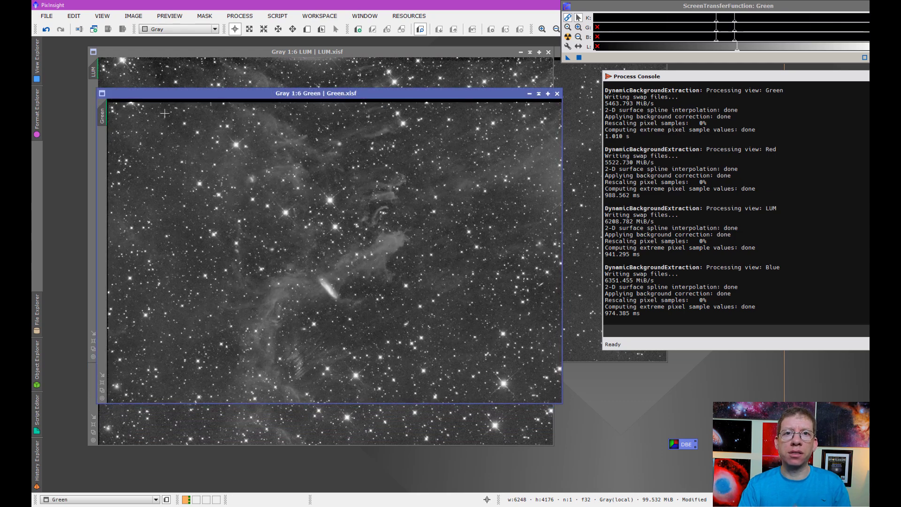
left_click_drag(173, 94, 155, 120)
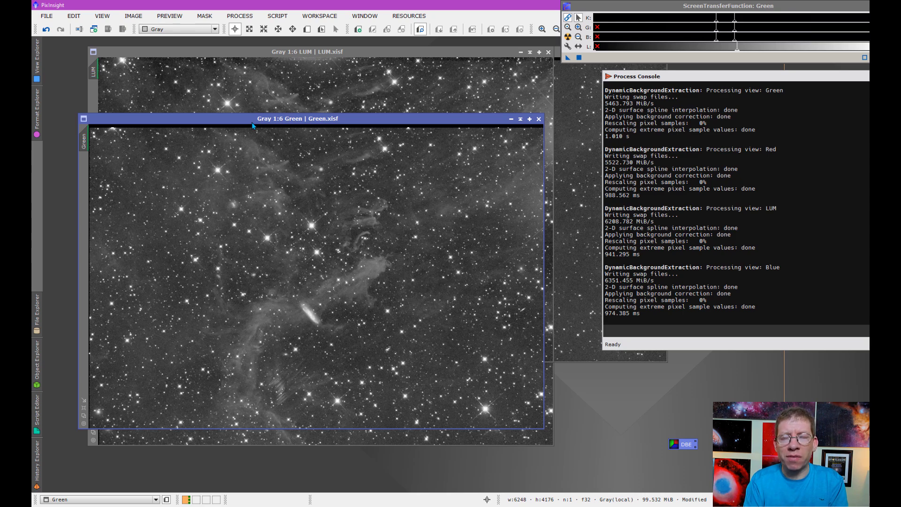
Step: Open the LinearFit process from All Processes
left_click(239, 17)
mouse_move(291, 29)
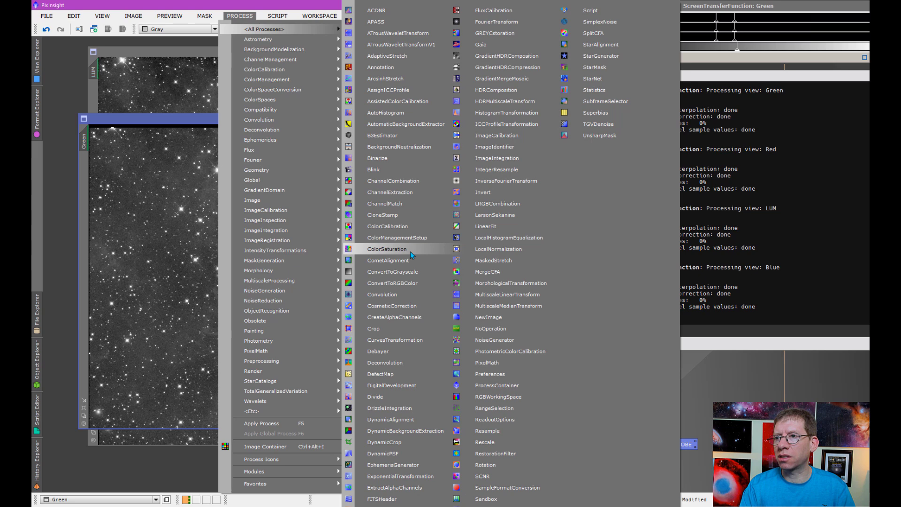
left_click(511, 227)
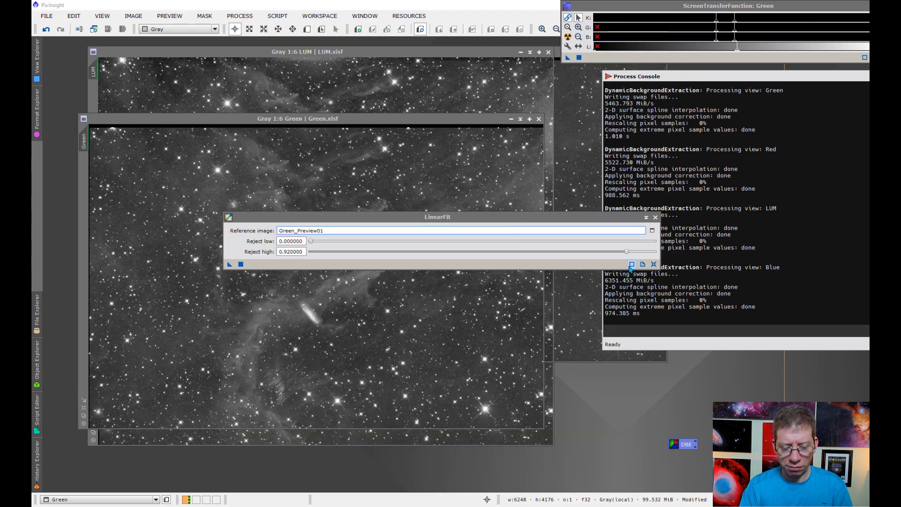
Step: Draw a 2850×1800 Preview01 region around the bright galaxy on the Green image
left_click_drag(332, 221, 677, 179)
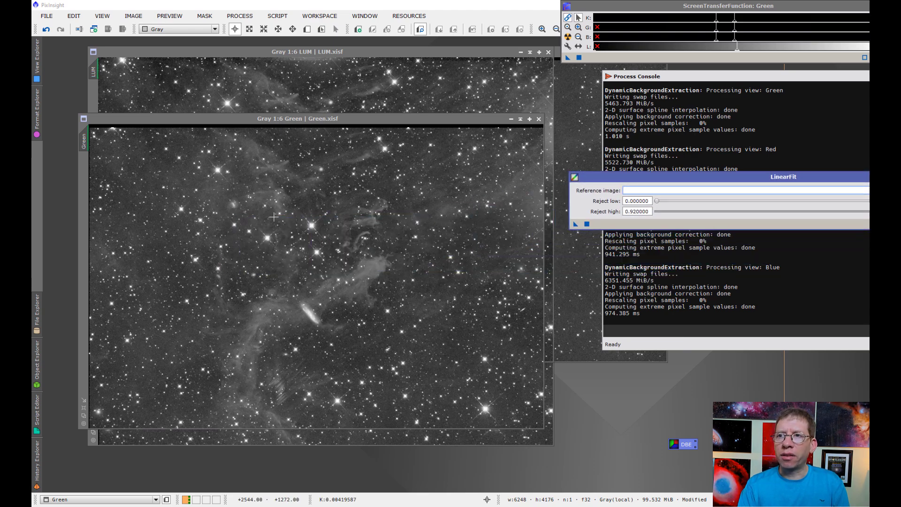
left_click(307, 29)
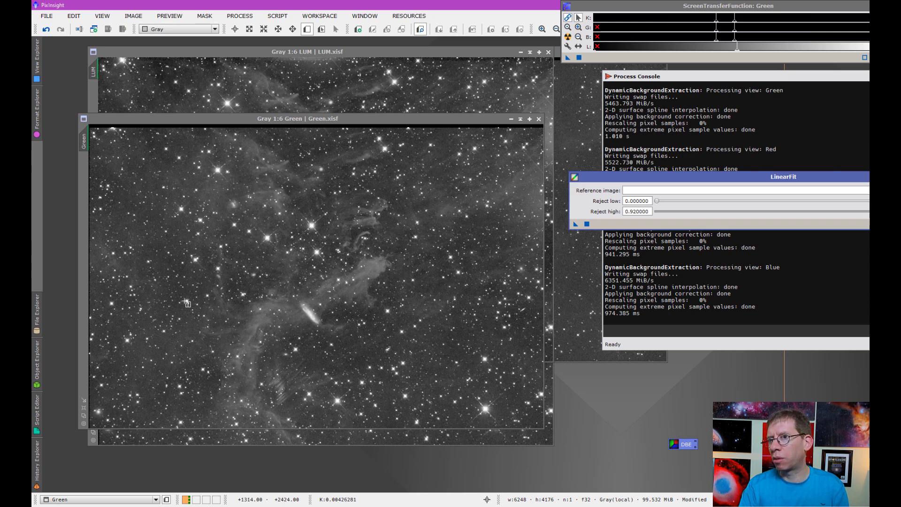
left_click_drag(194, 297, 401, 428)
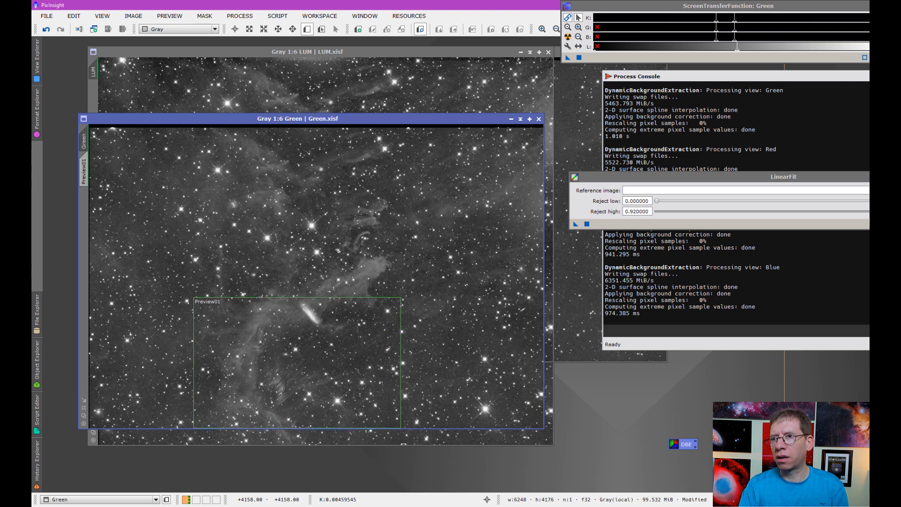
Step: Copy Preview01 onto the LUM image and extract the Green preview as Green_Preview01
left_click(85, 179)
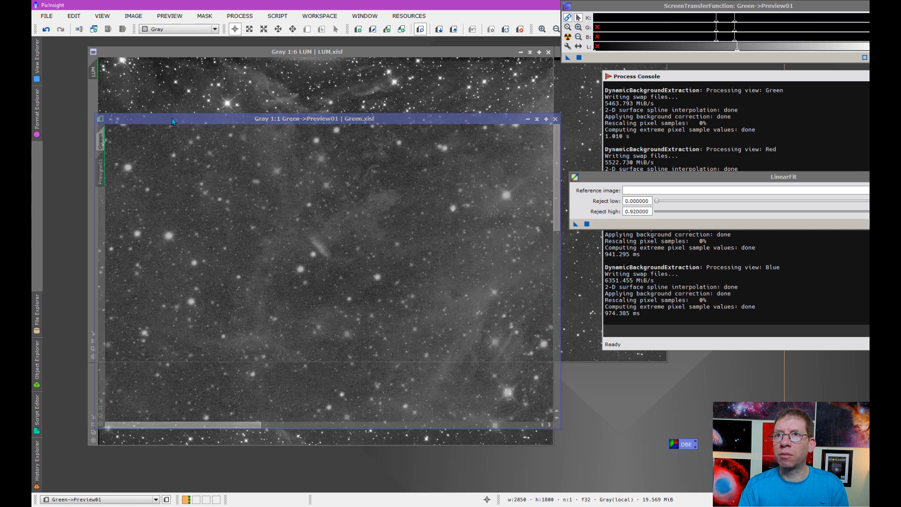
left_click_drag(109, 118, 258, 110)
left_click_drag(234, 155, 94, 103)
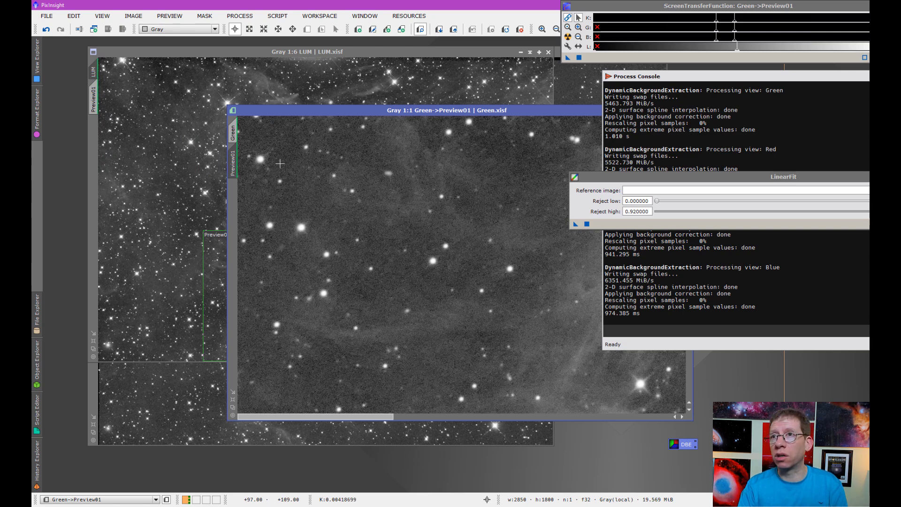
left_click_drag(263, 113, 186, 78)
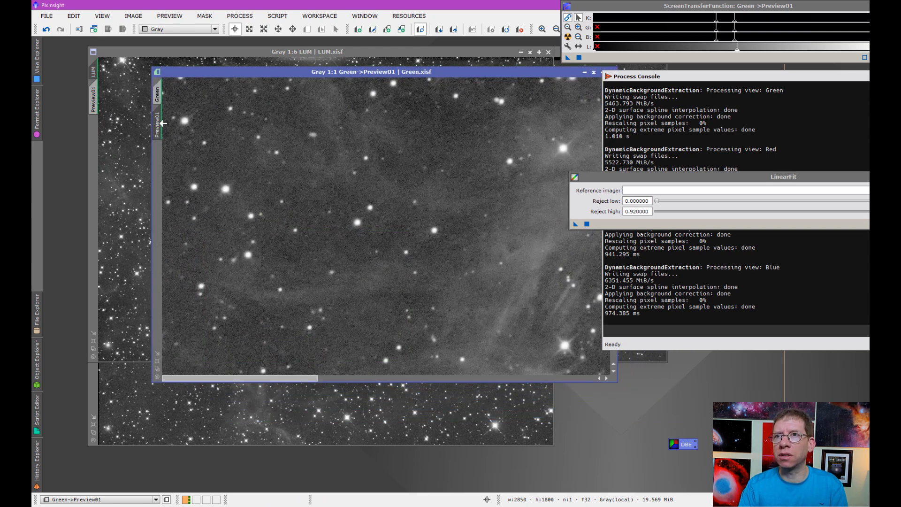
left_click_drag(158, 124, 106, 156)
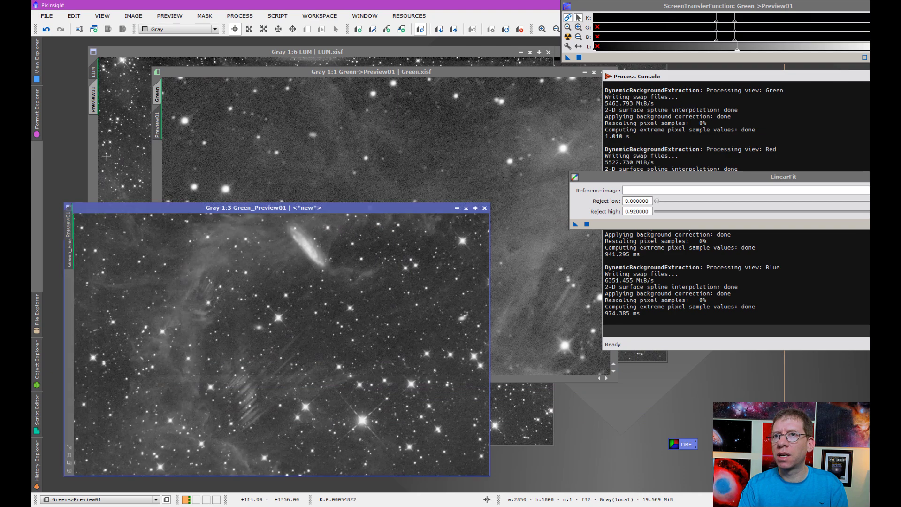
Step: Extract LUM's Preview01 as LUM_Preview01, align it beside Green_Preview01, and bring LinearFit over them
left_click(94, 100)
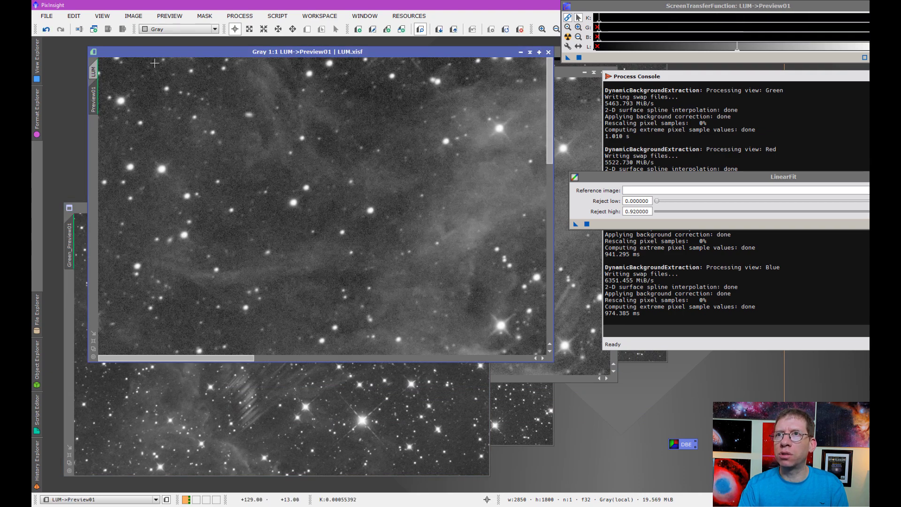
left_click_drag(174, 51, 237, 57)
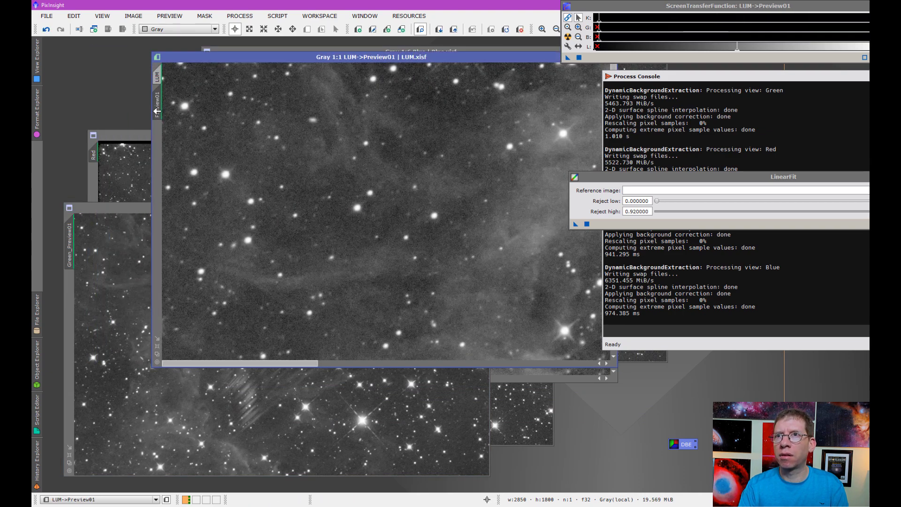
left_click_drag(156, 108, 84, 105)
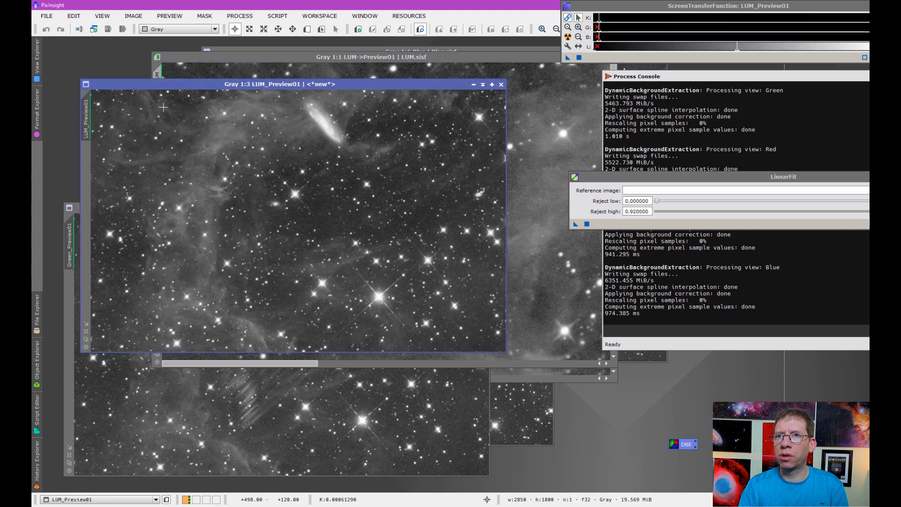
left_click_drag(196, 85, 255, 61)
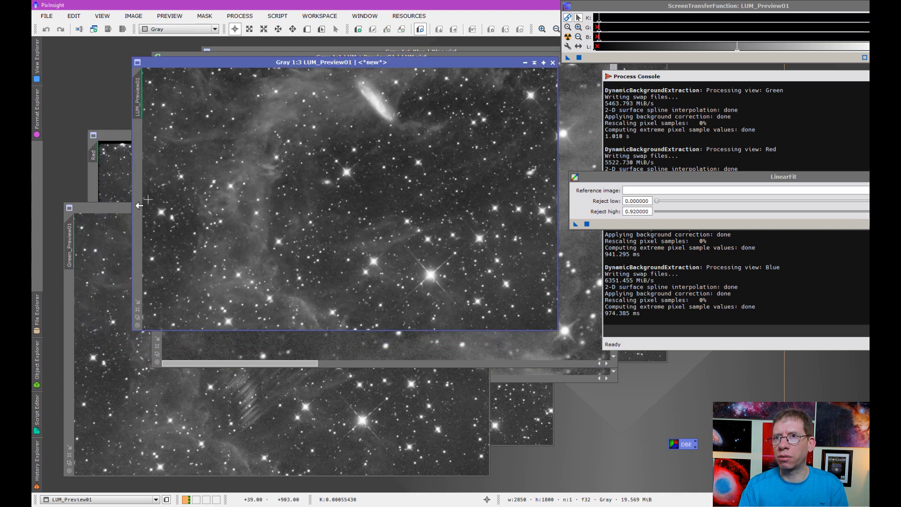
left_click_drag(100, 207, 173, 151)
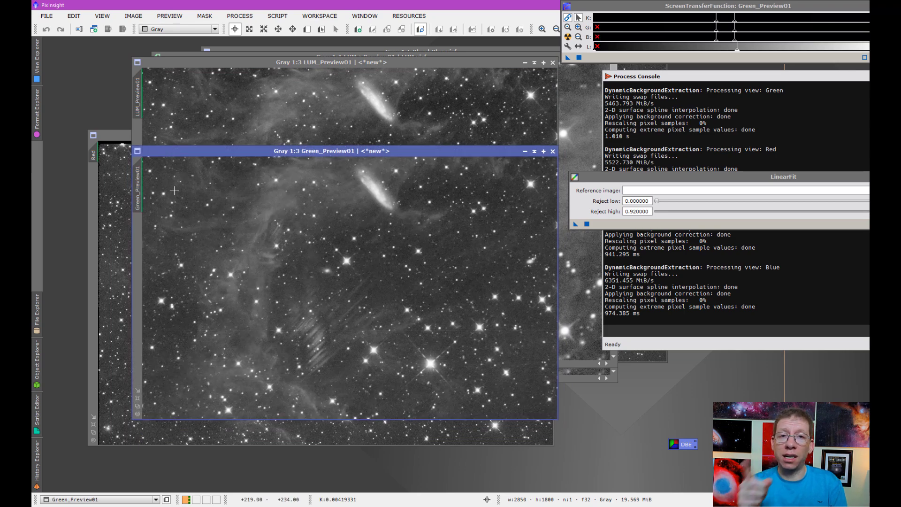
left_click_drag(242, 149, 236, 179)
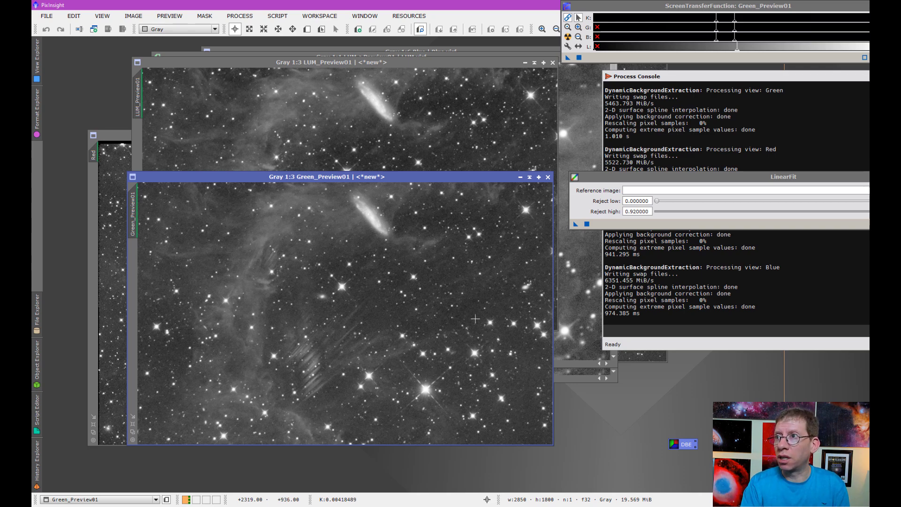
left_click_drag(741, 179, 567, 149)
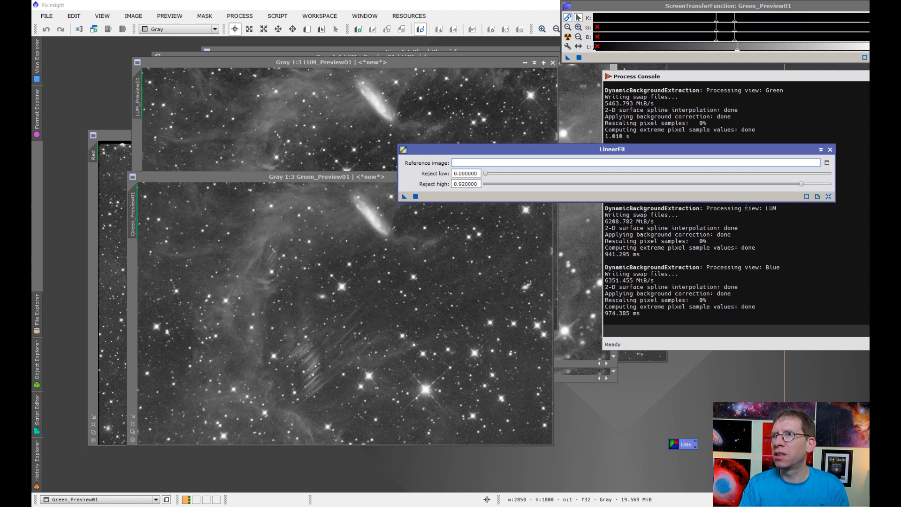
Step: Select Green_Preview01 as LinearFit's reference image, then bring LUM_Preview01 to the front
left_click(827, 162)
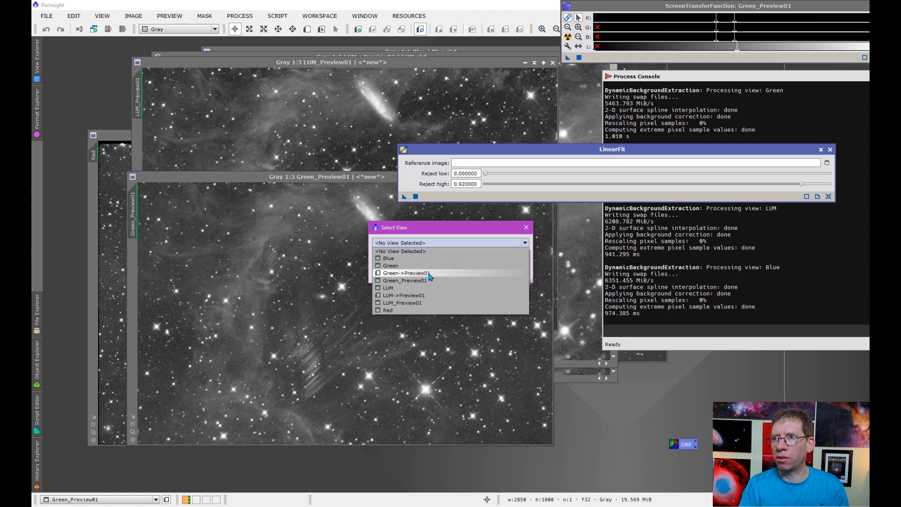
left_click(402, 281)
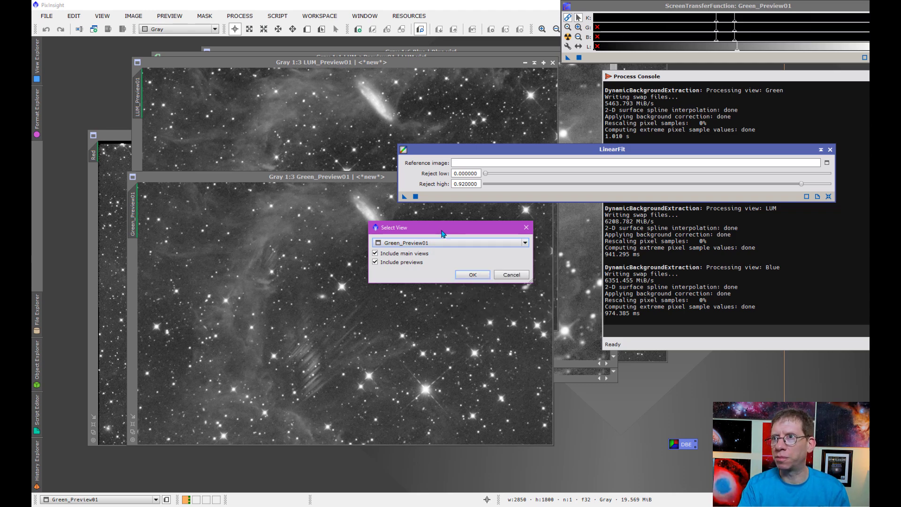
left_click(443, 267)
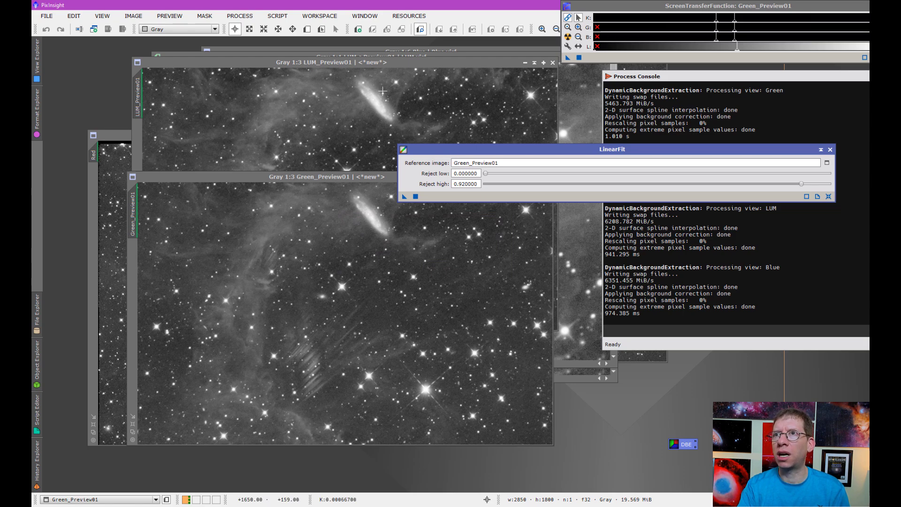
left_click_drag(445, 153, 487, 147)
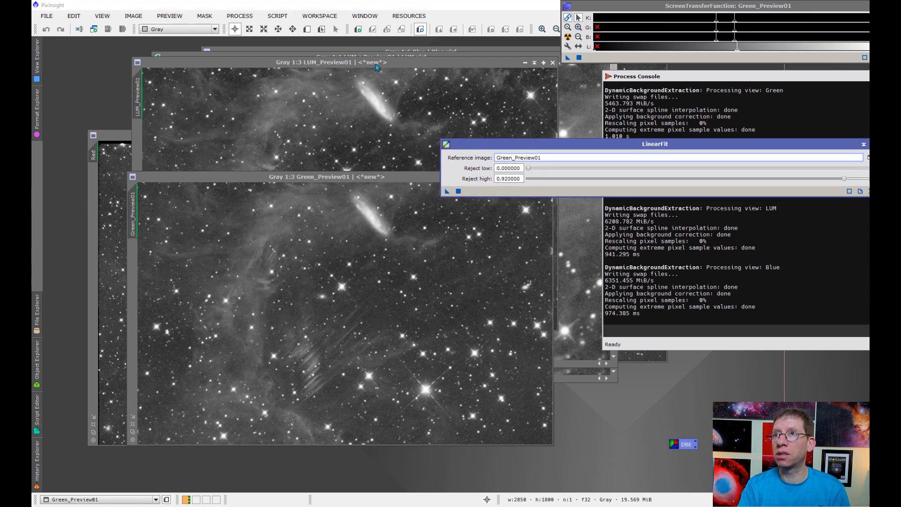
left_click(375, 64)
Step: Apply LinearFit to LUM_Preview01, STF auto-stretch both previews, and stack LUM_Preview01 over Green_Preview01
left_click_drag(447, 191, 361, 183)
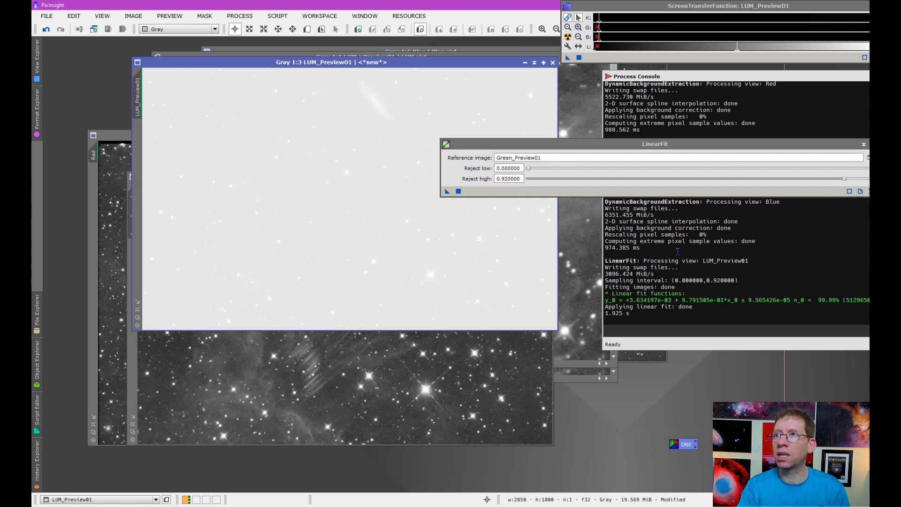
left_click(568, 37)
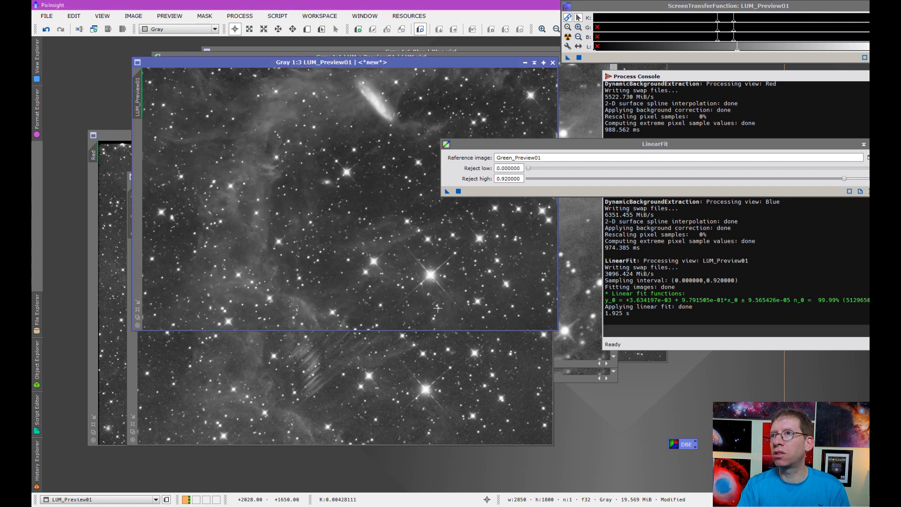
left_click(387, 367)
left_click(568, 37)
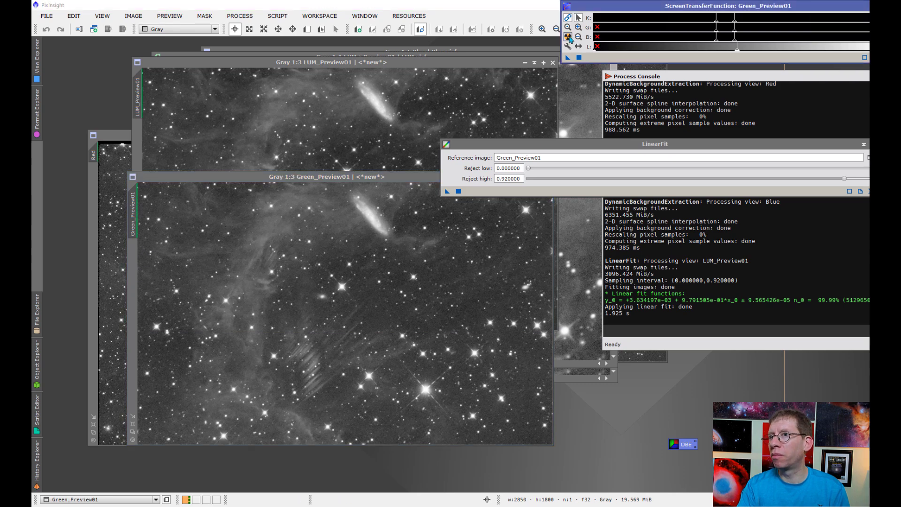
left_click_drag(384, 65, 382, 178)
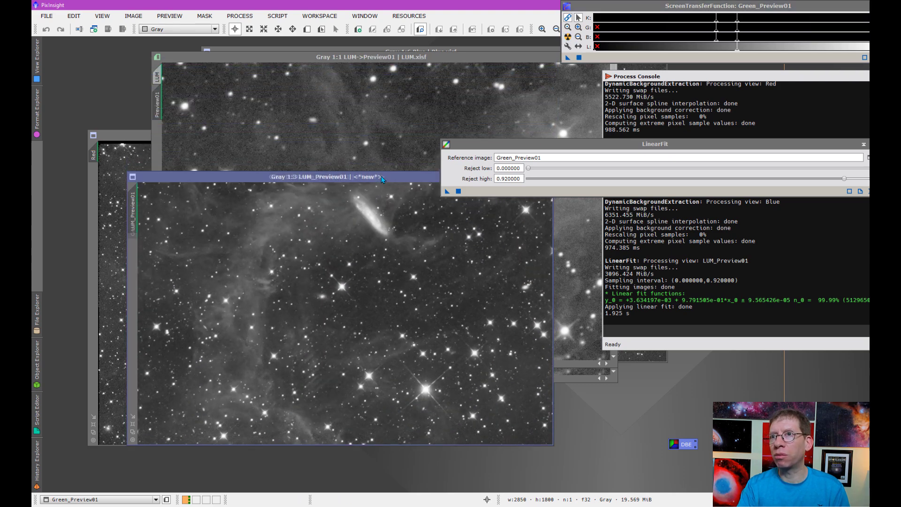
left_click_drag(493, 146, 567, 81)
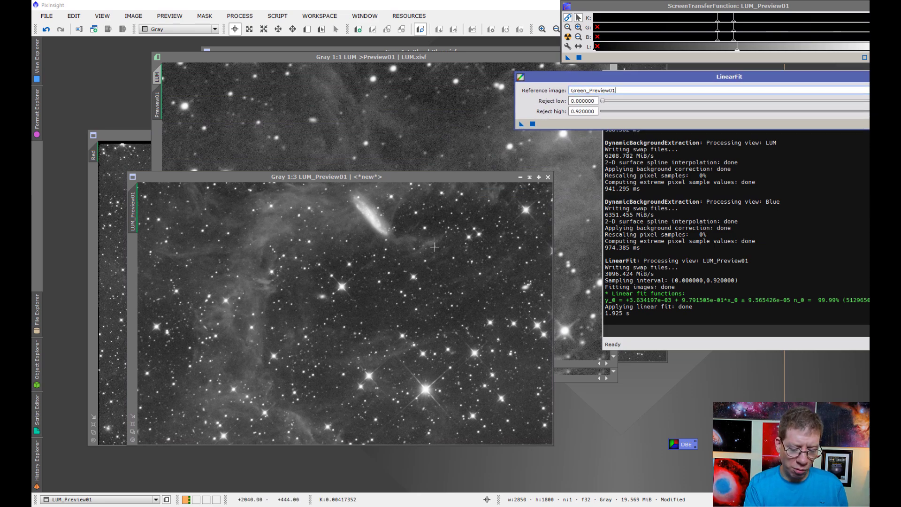
Step: Blink between LUM_Preview01 and Green_Preview01 with Ctrl+Page Up/Down to compare their brightness
key("ctrl+Page_Up")
key("ctrl+Page_Down")
key("ctrl+Page_Up")
key("ctrl+Page_Down")
key("ctrl+Page_Up")
key("ctrl+Page_Down")
key("ctrl+Page_Up")
key("ctrl+Page_Down")
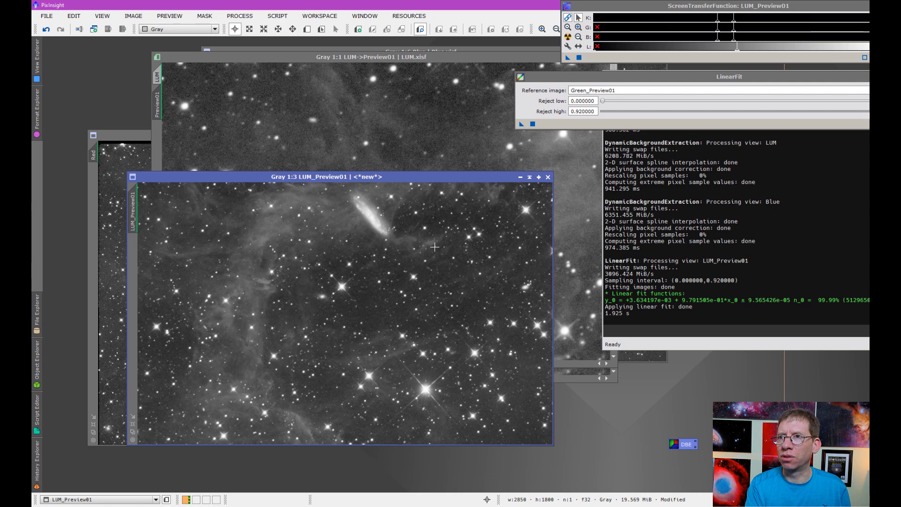
key("ctrl+Page_Up")
key("ctrl+Page_Down")
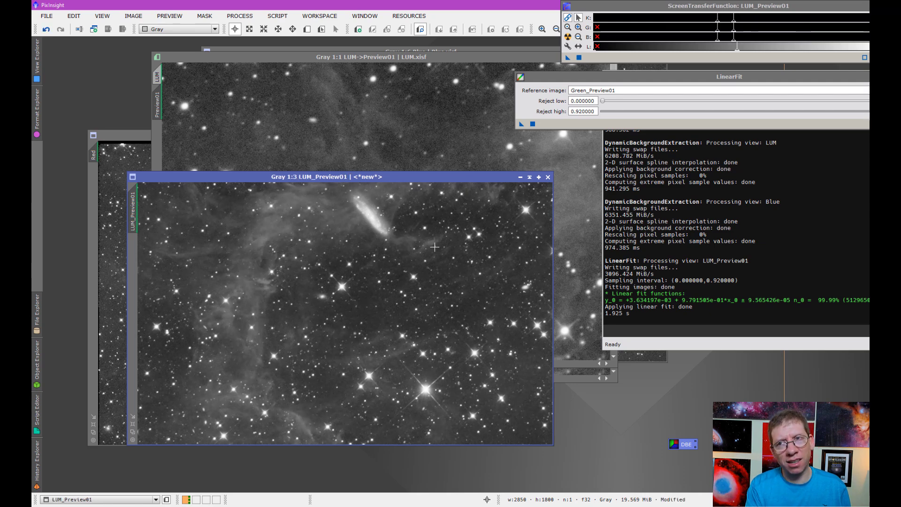
key("ctrl+Page_Up")
key("ctrl+Page_Down")
key("ctrl+Page_Up")
key("ctrl+Page_Down")
key("ctrl+Page_Up")
key("ctrl+Page_Down")
key("ctrl+Page_Up")
key("ctrl+Page_Down")
key("ctrl+Page_Up")
key("ctrl+Page_Down")
key("ctrl+Page_Up")
key("ctrl+Page_Down")
key("ctrl+Page_Up")
key("ctrl+Page_Down")
key("ctrl+Page_Up")
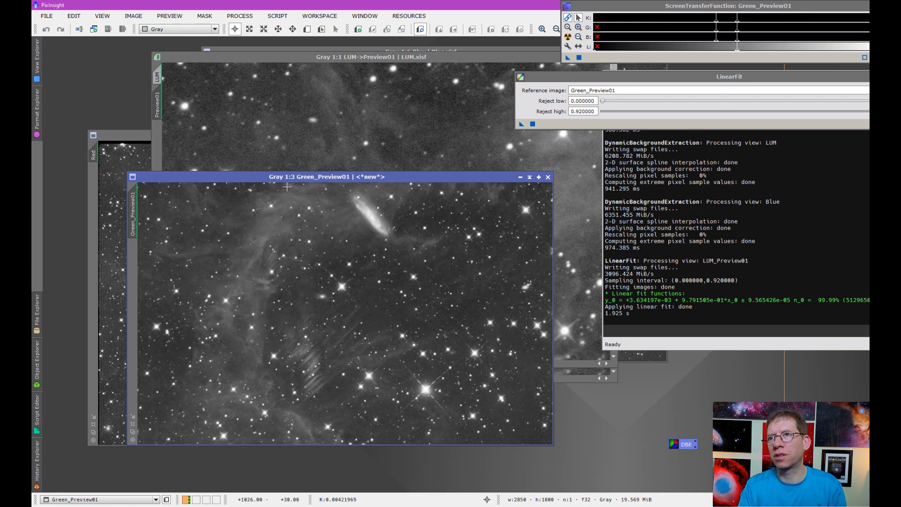
Step: Collapse the Green_Preview01, LUM->Preview01, Green->Preview01 and Blue windows to icons
left_click_drag(275, 182, 277, 234)
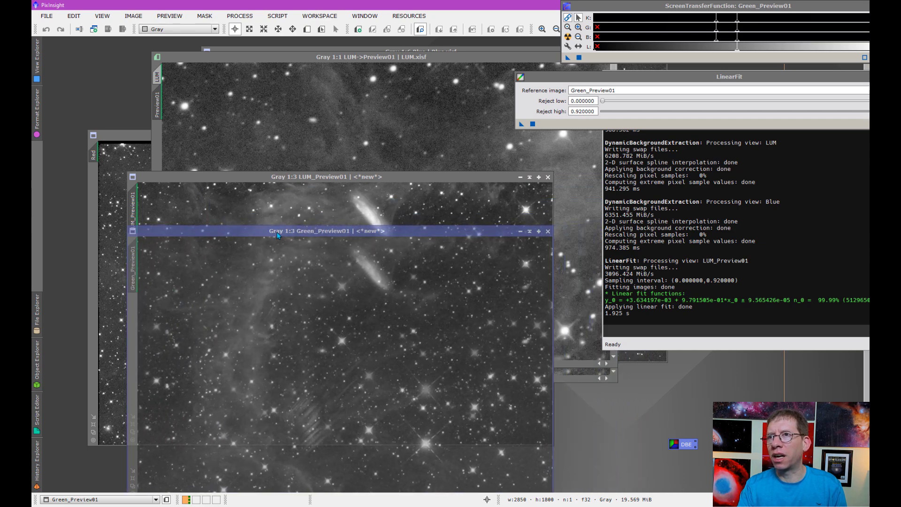
left_click(530, 231)
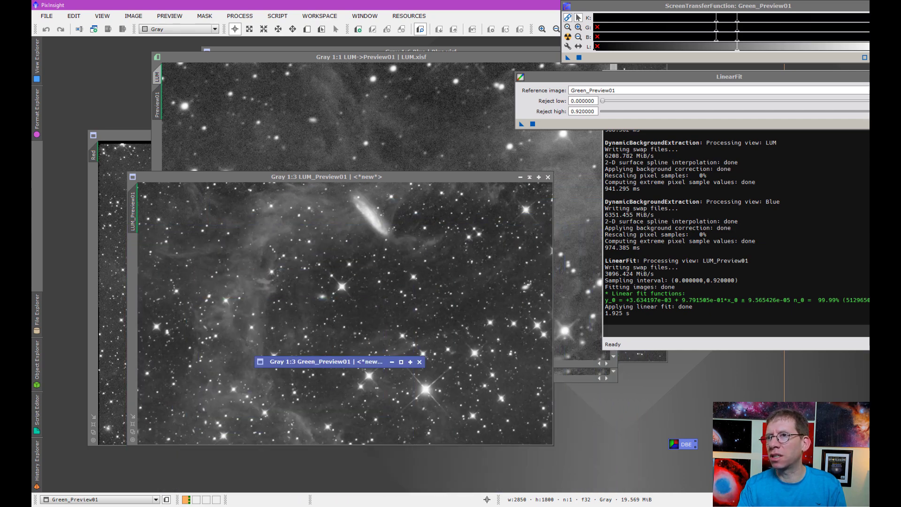
left_click_drag(492, 60, 394, 76)
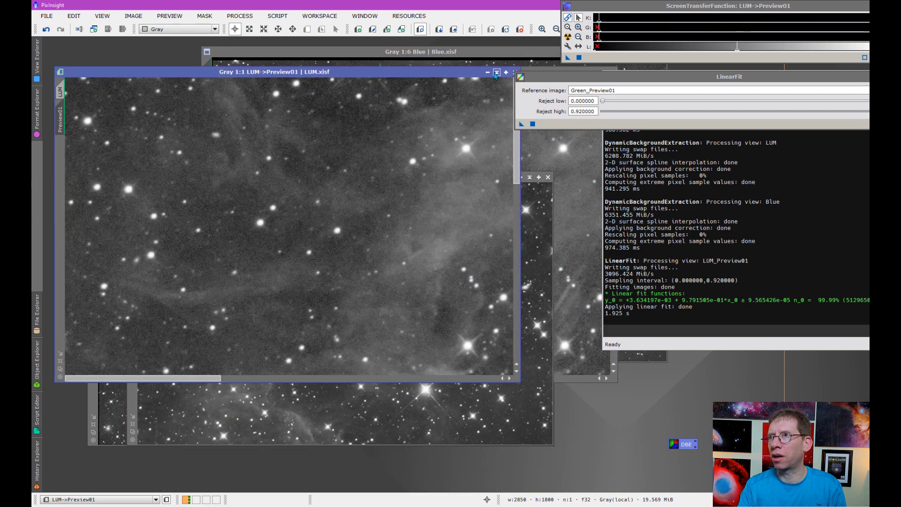
left_click(495, 73)
left_click_drag(484, 72, 365, 82)
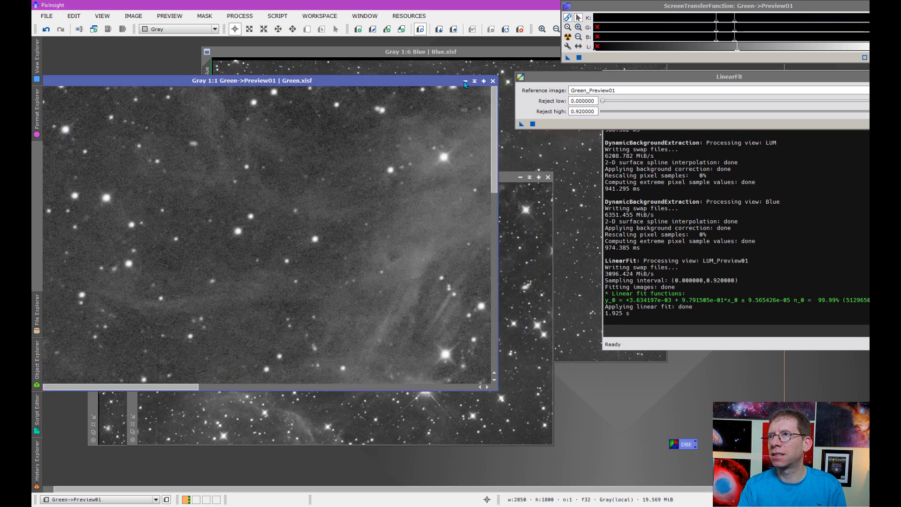
left_click(474, 82)
left_click_drag(506, 52, 328, 65)
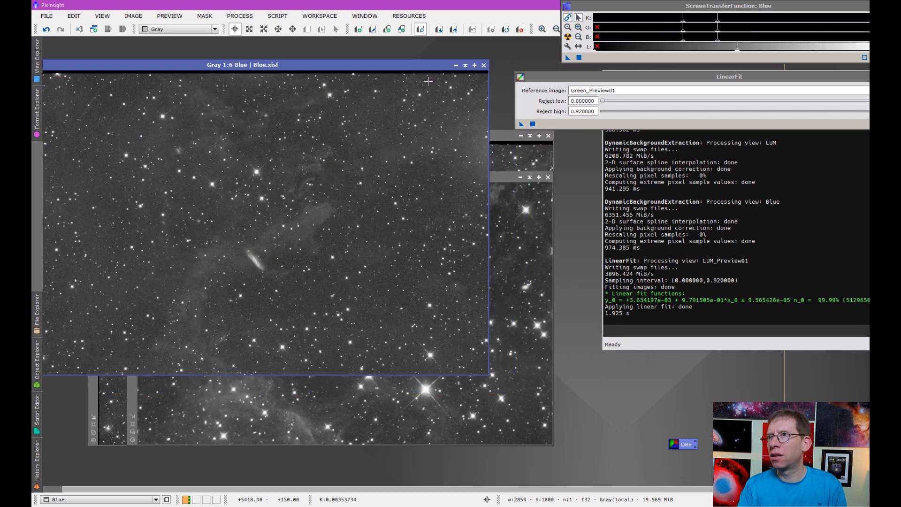
left_click(465, 64)
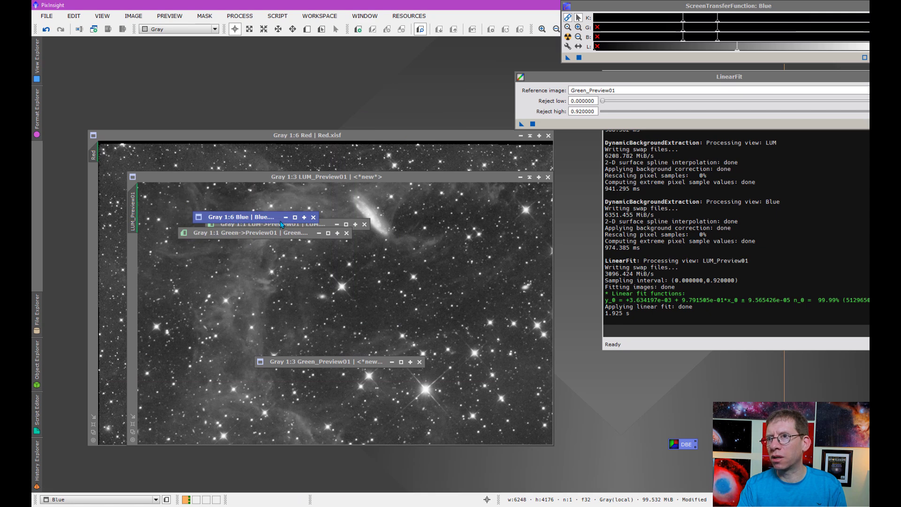
Step: Park the collapsed Blue, LUM->Preview01 and Green_Preview01 icons near the top of the workspace
left_click_drag(257, 194, 198, 51)
left_click_drag(250, 227, 329, 64)
left_click_drag(281, 237, 221, 64)
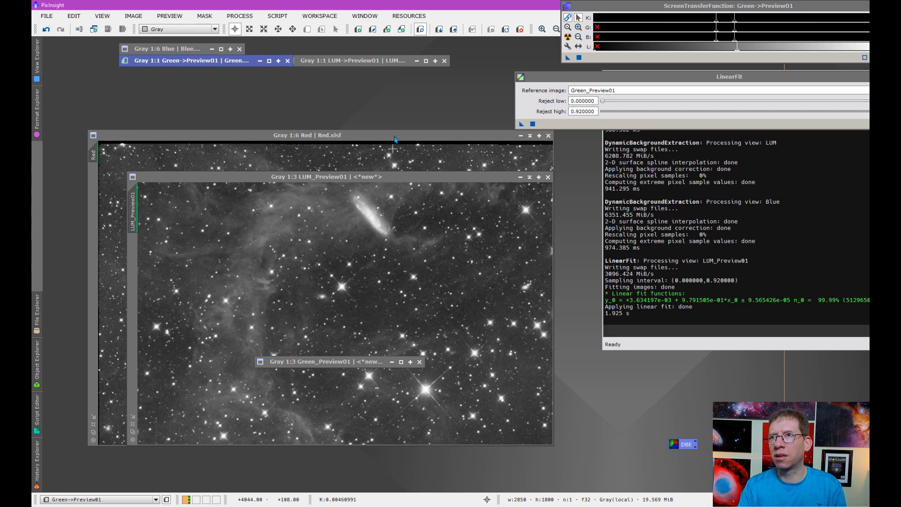
left_click_drag(356, 365, 231, 108)
left_click_drag(207, 63, 337, 249)
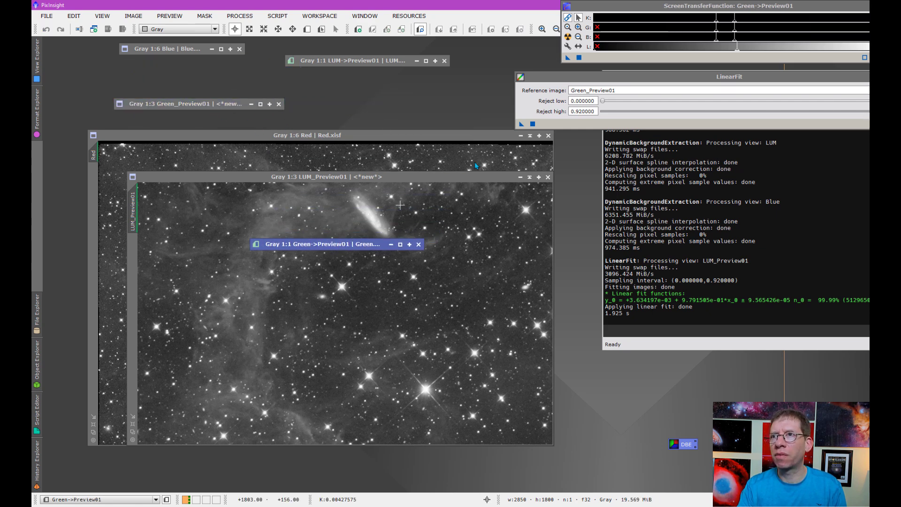
Step: Collapse the Red window, stack its icon under Blue, and move LUM_Preview01 to the left
left_click(530, 135)
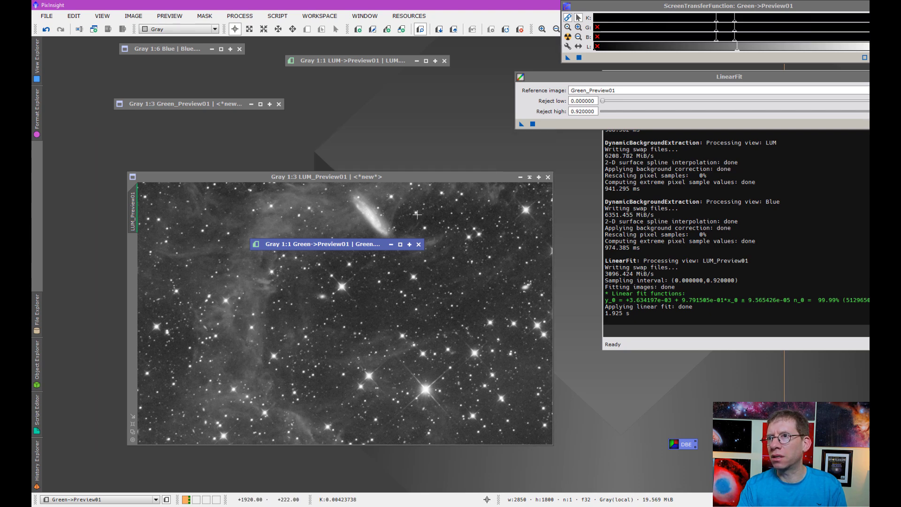
mouse_move(378, 177)
left_mouse_down()
mouse_move(386, 243)
mouse_move(380, 297)
mouse_move(364, 301)
mouse_move(579, 158)
left_mouse_up()
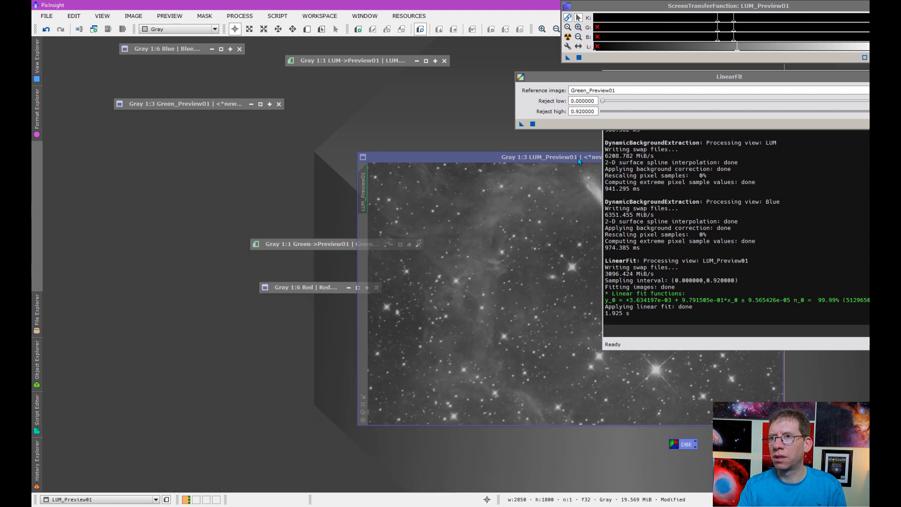
left_click_drag(334, 289, 196, 63)
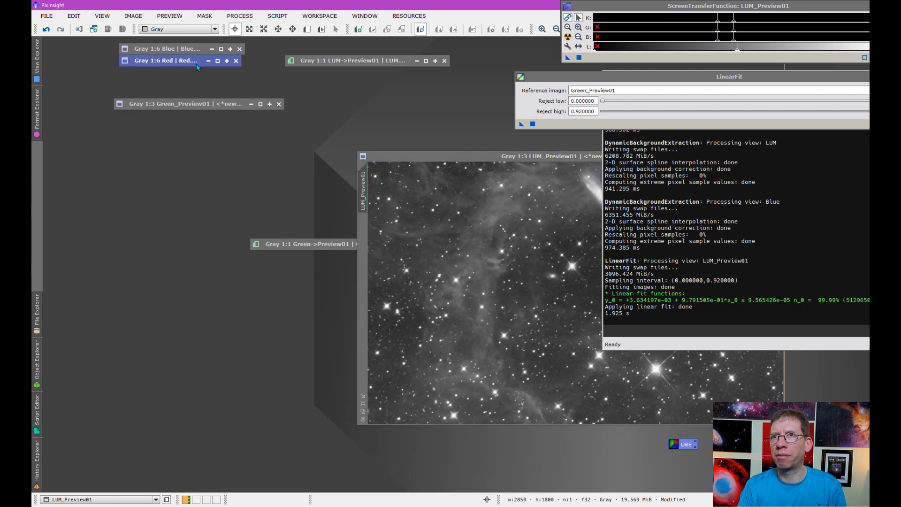
left_click(198, 101)
left_click_drag(348, 64, 181, 85)
left_click_drag(466, 153, 152, 119)
left_click_drag(360, 121, 491, 255)
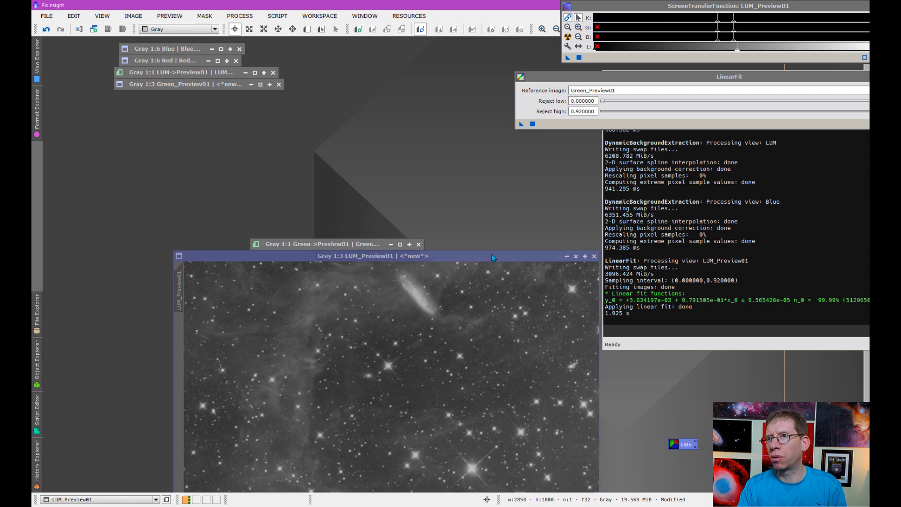
Step: Restore the collapsed Green window and show its full image
double_click(370, 246)
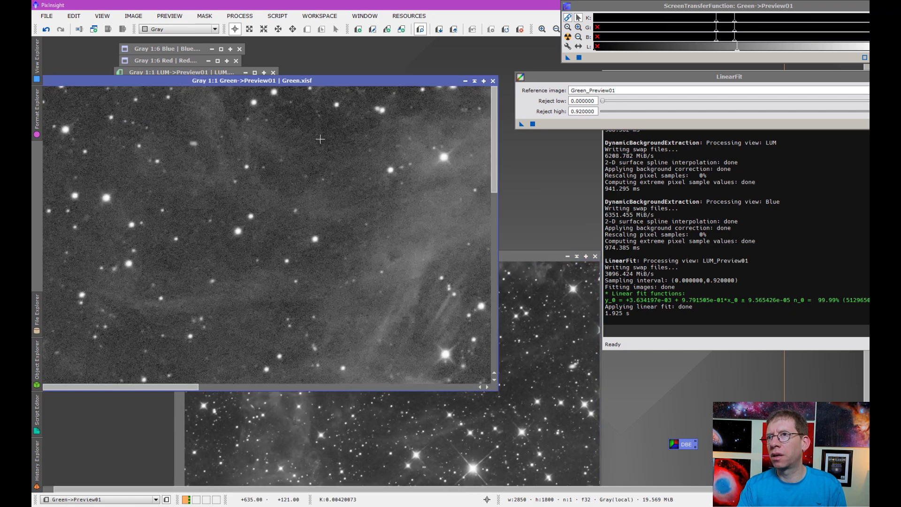
scroll(297, 216, "up", 4)
scroll(297, 216, "down", 1)
left_click_drag(114, 77, 173, 87)
left_click(94, 116)
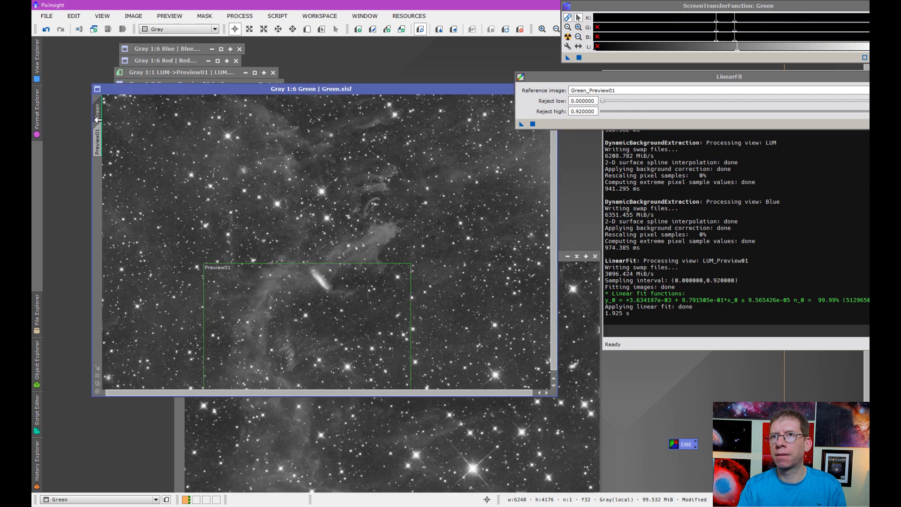
left_click_drag(235, 89, 200, 61)
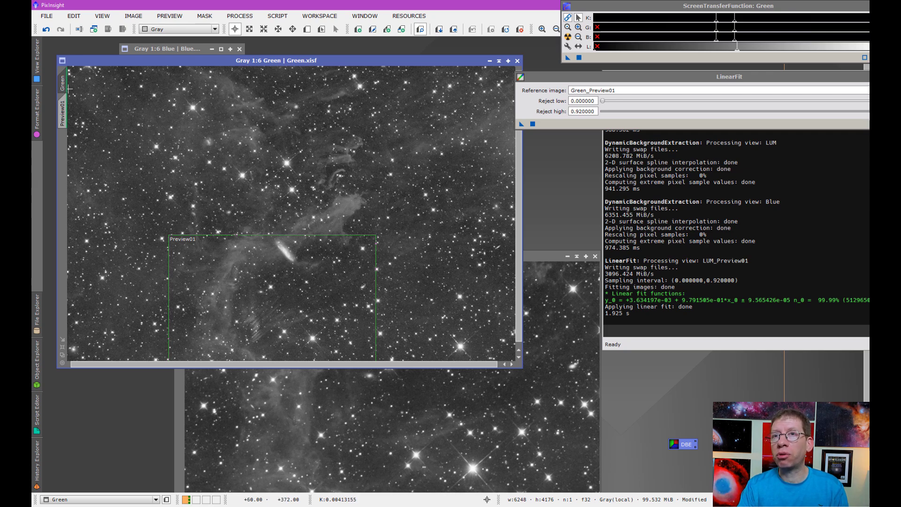
Step: Check Preview01's geometry in Modify Preview (left 1440, top 2376, 2850×1800), then return to Green
mouse_move(64, 88)
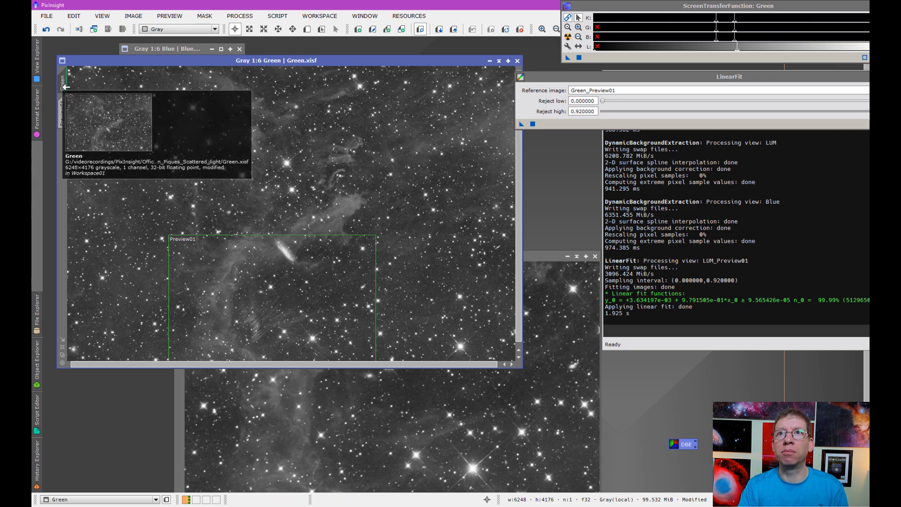
left_click(62, 108)
right_click(61, 108)
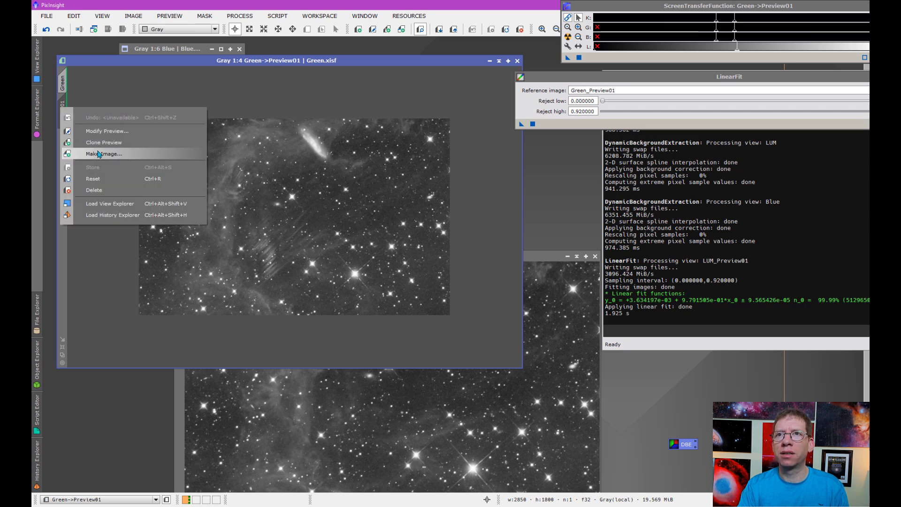
left_click(99, 132)
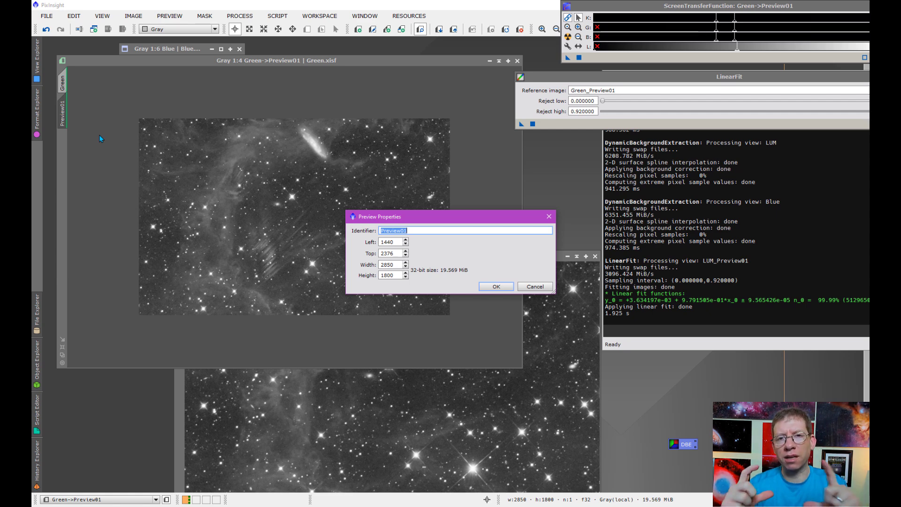
left_click(542, 288)
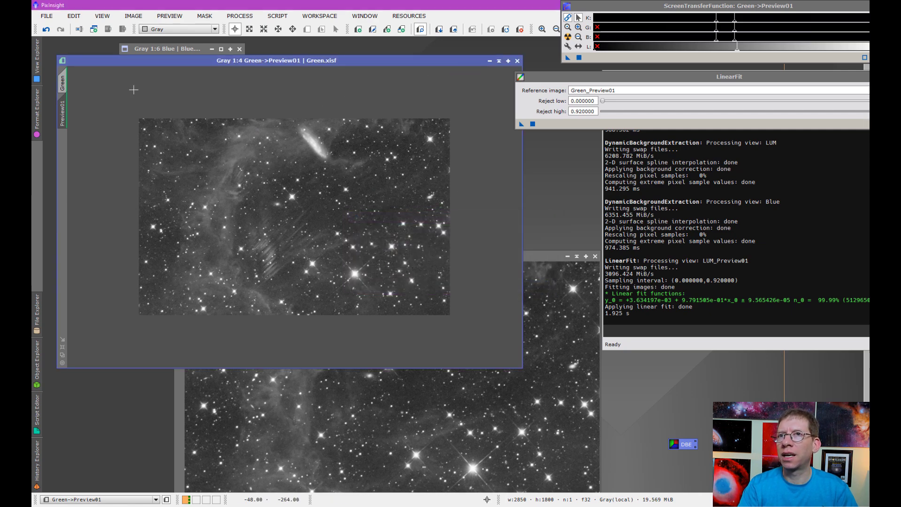
left_click(64, 84)
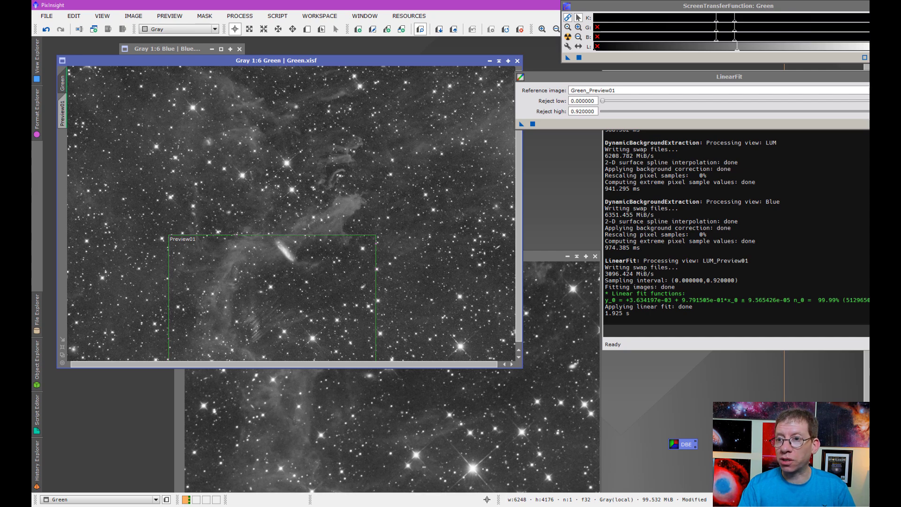
Step: In Chrome, scroll to the iif(inrect(...)) Insert/Substitute Pixels expression and select it for copying
mouse_move(280, 506)
left_click(302, 488)
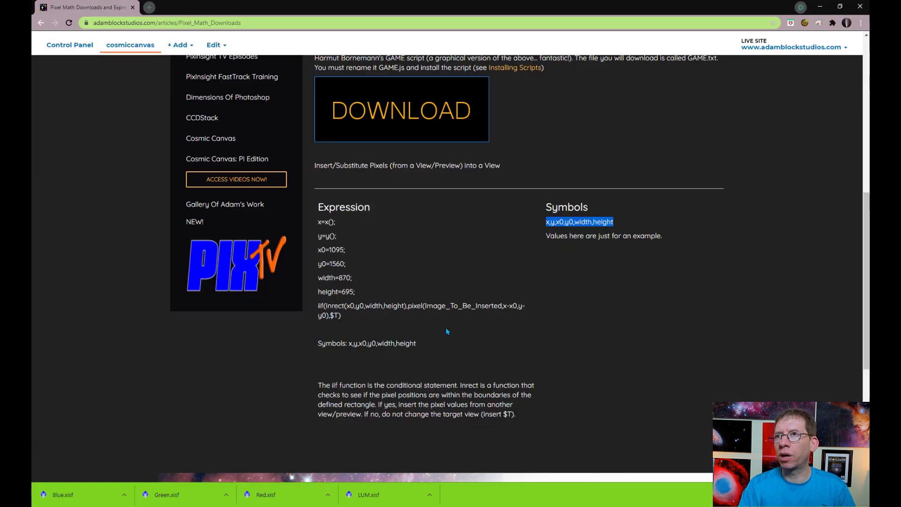
scroll(448, 332, "up", 8)
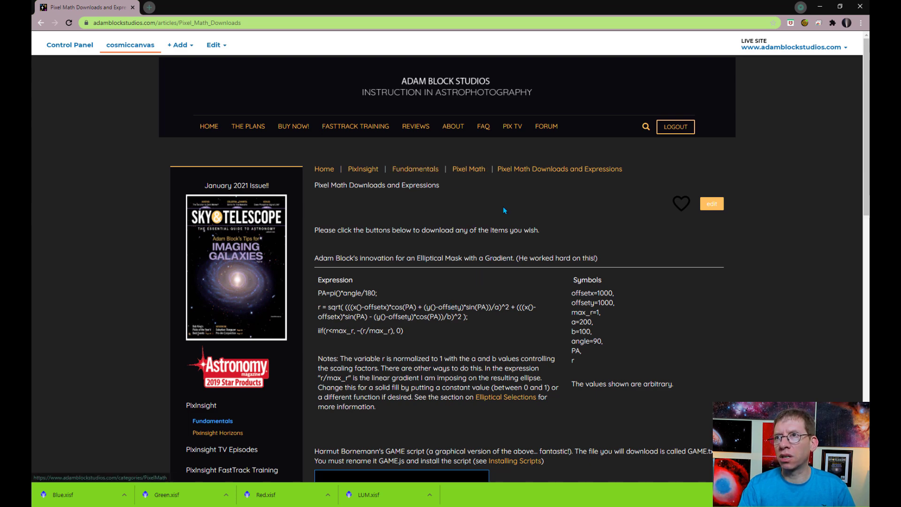
scroll(480, 307, "down", 6)
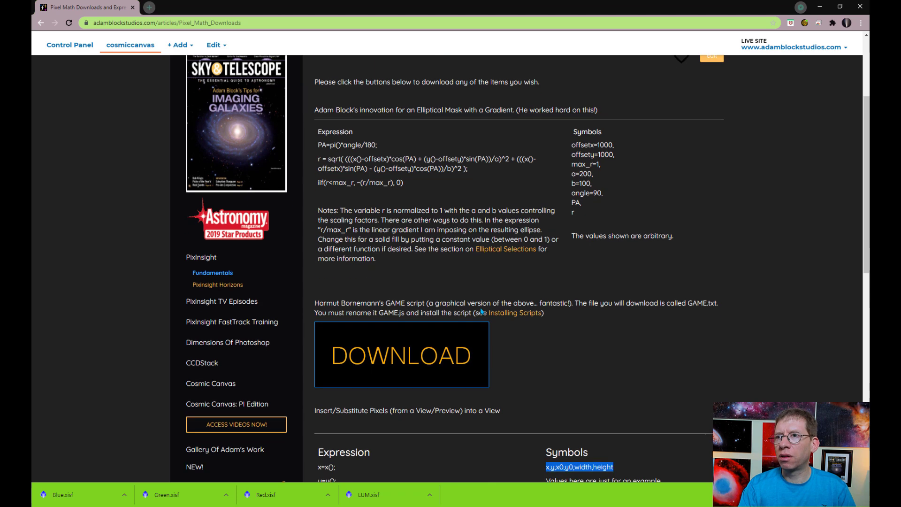
scroll(480, 311, "down", 1)
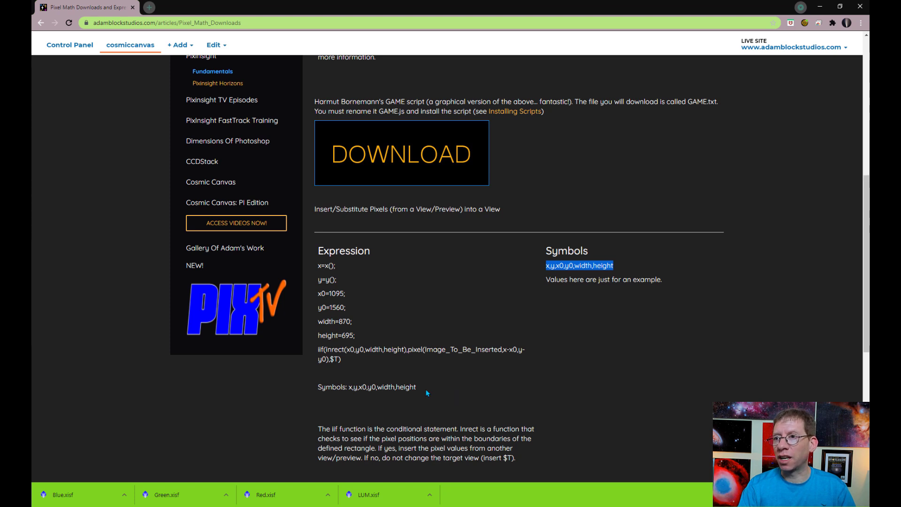
left_click_drag(425, 387, 314, 269)
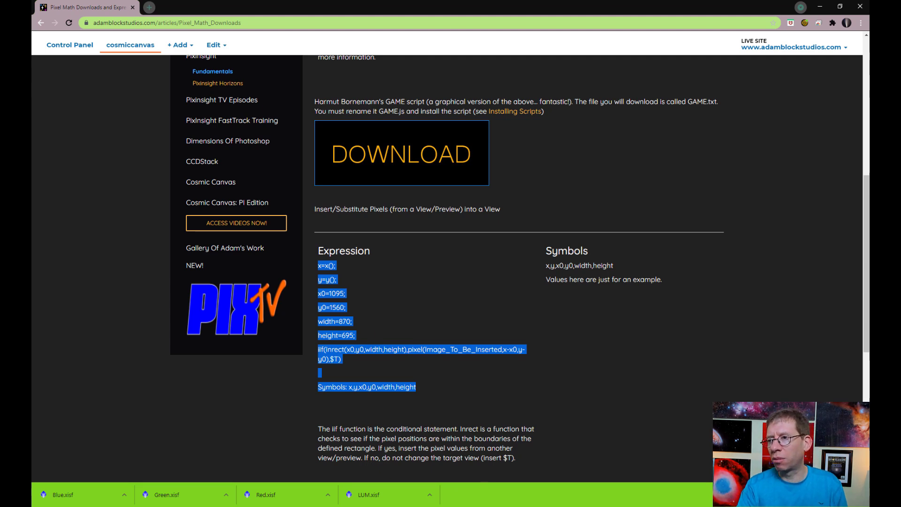
key("alt+Tab")
Step: Open PixelMath and paste the insert-pixels expression (x0=1095, y0=1560, width=870, height=695) into RGB/K
left_click(239, 16)
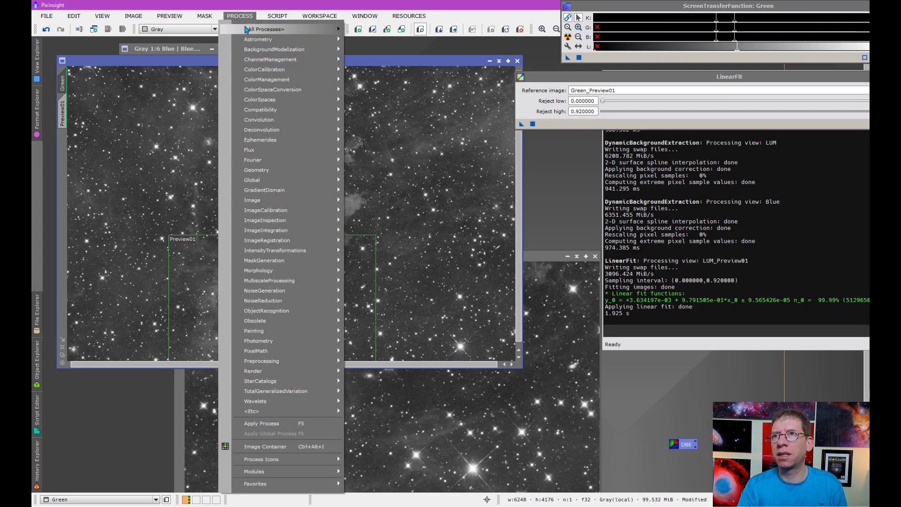
mouse_move(336, 30)
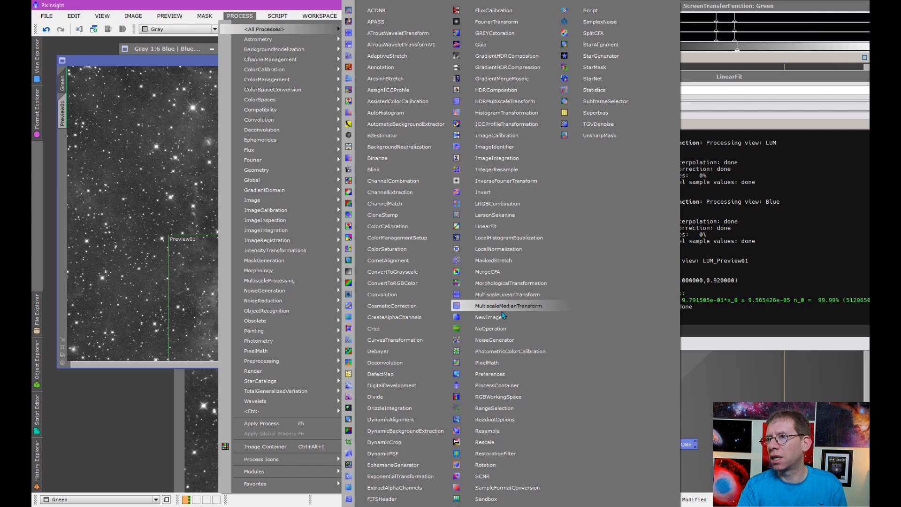
left_click(487, 362)
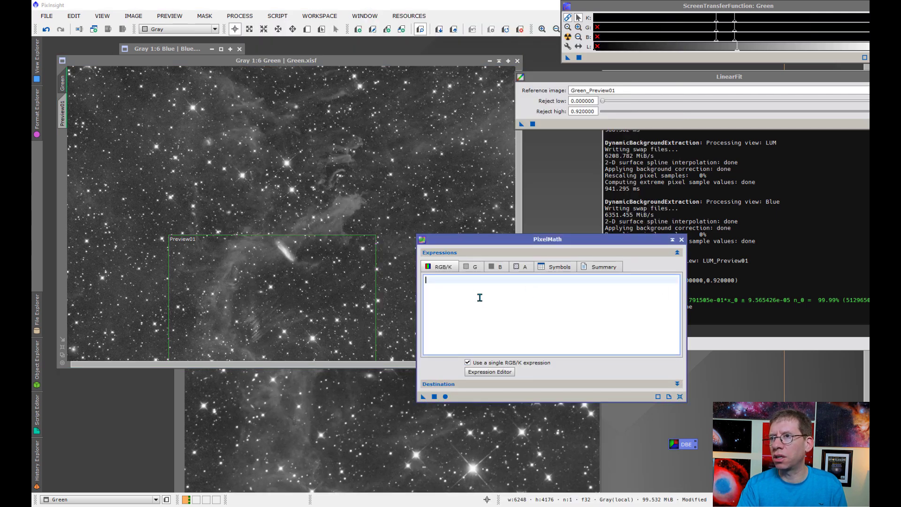
right_click(483, 301)
left_click(507, 354)
scroll(489, 305, "up", 2)
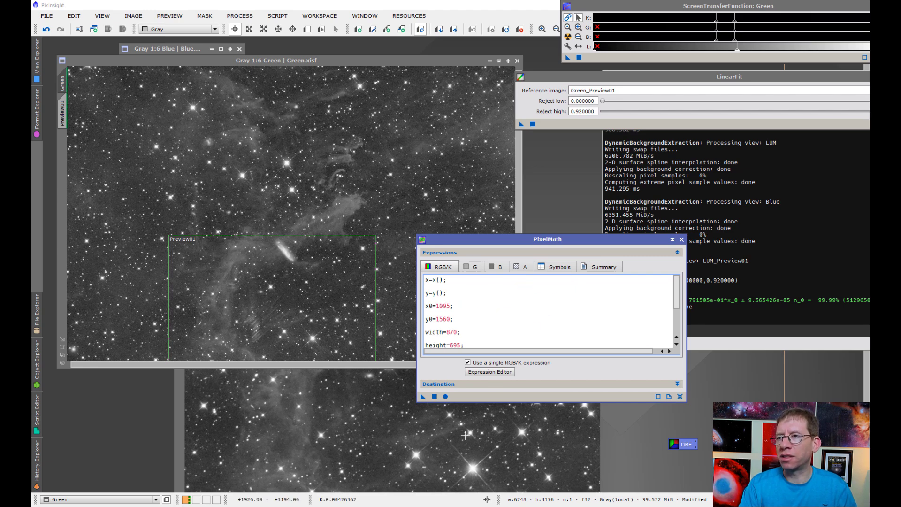
left_click(308, 506)
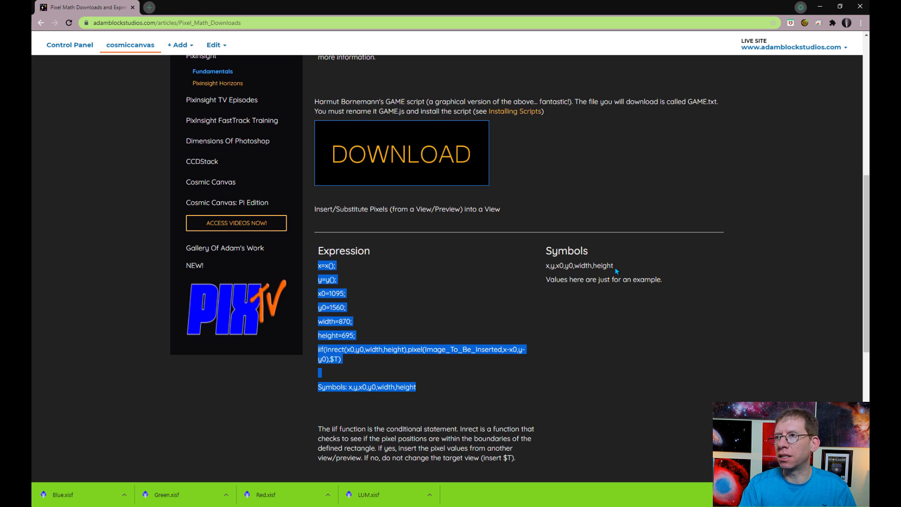
Step: Paste the symbols x,y,x0,y0,width,height from the web page into PixelMath's Symbols field
left_click_drag(611, 261, 547, 264)
key("ctrl+c")
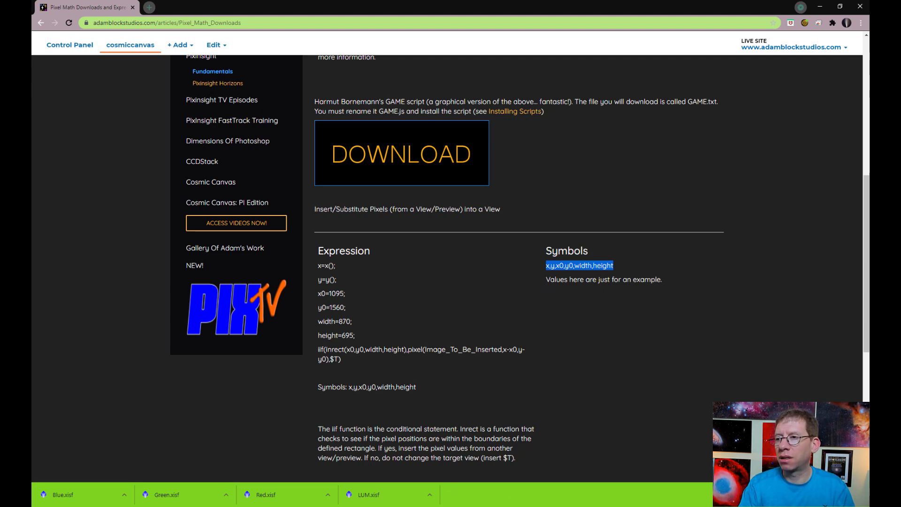
key("alt+Tab")
left_click(556, 268)
left_click(550, 282)
key("ctrl+v")
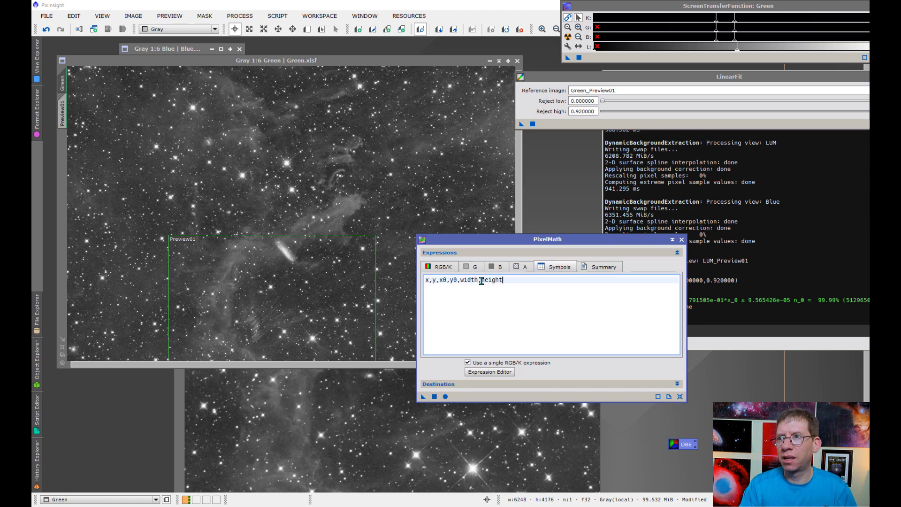
left_click(434, 268)
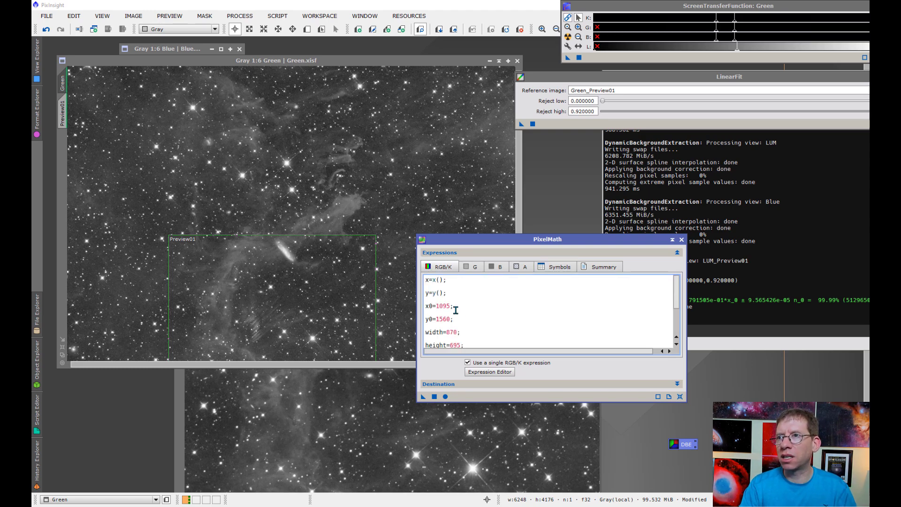
Step: Replace the x0, y0 and width values in the expression with Preview01's placement, width 2850
scroll(455, 309, "down", 2)
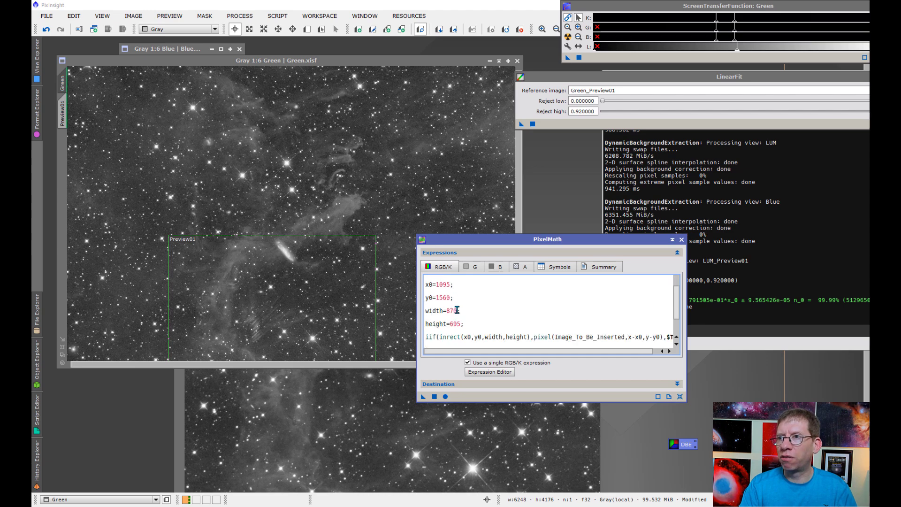
double_click(443, 284)
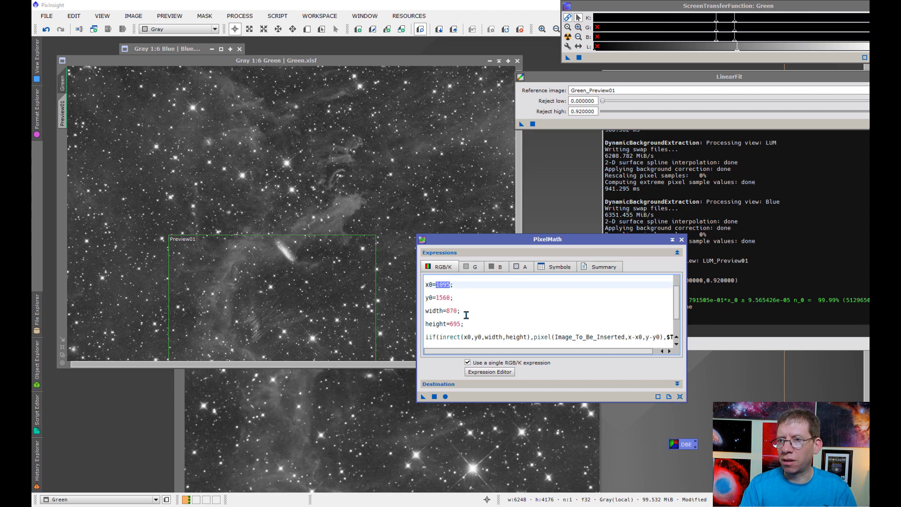
type("144")
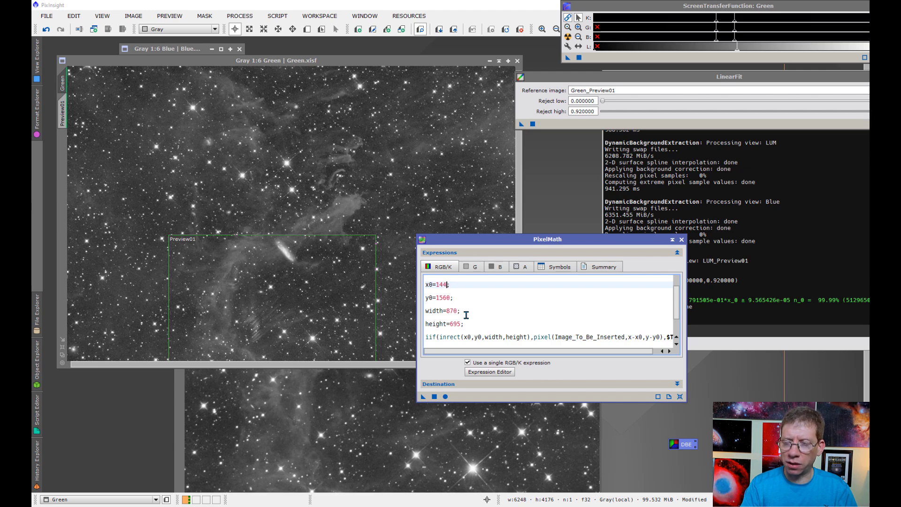
double_click(446, 298)
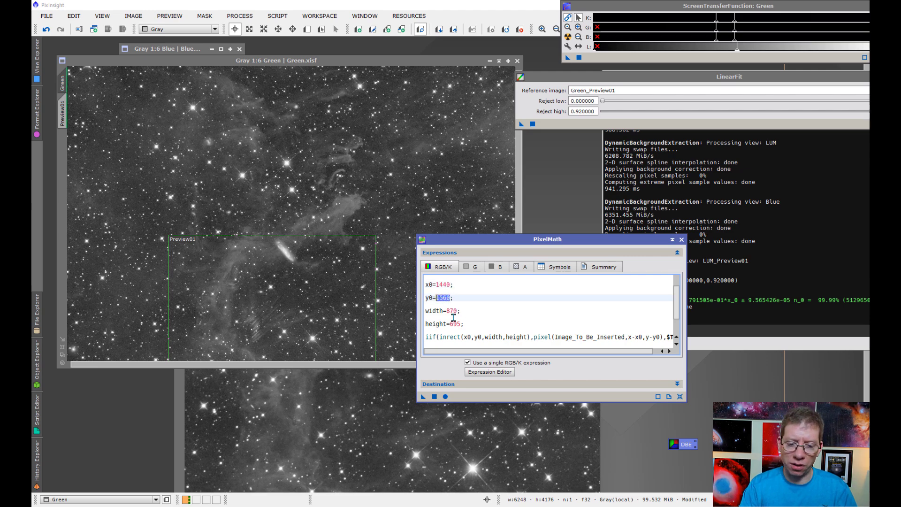
type("237")
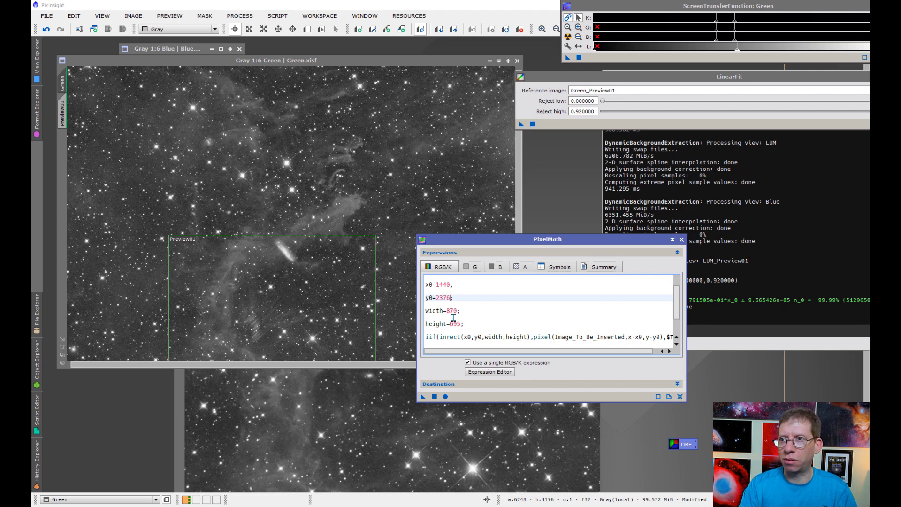
double_click(452, 310)
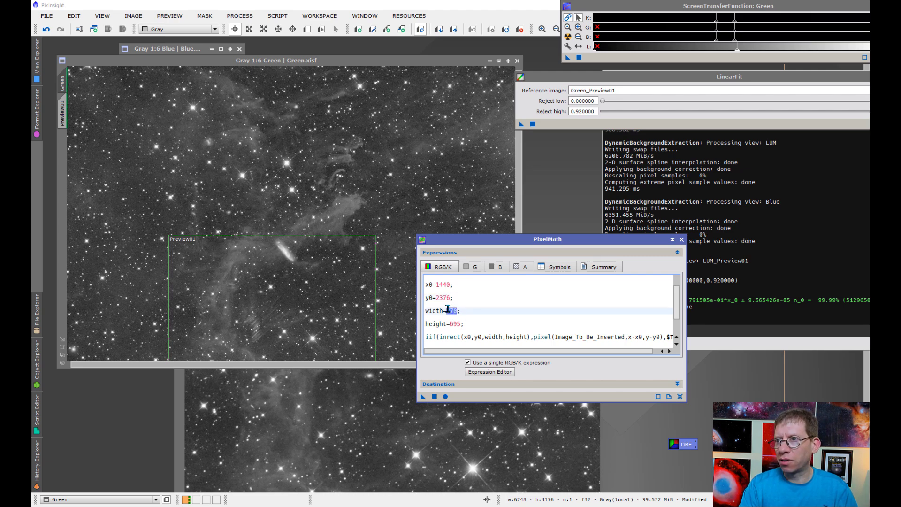
type("2850")
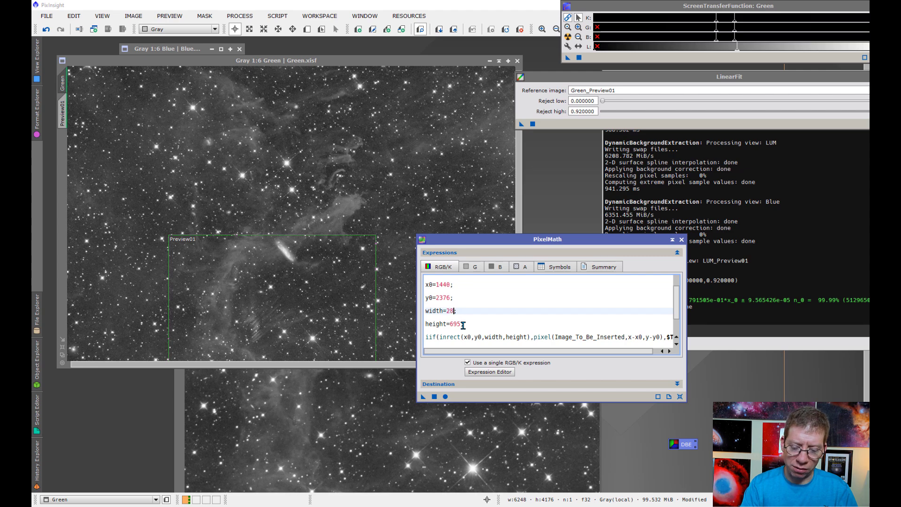
Step: Set height to 1800 and delete the Image_To_Be_Inserted placeholder from the pixel() call
left_click_drag(461, 324, 450, 324)
type("18")
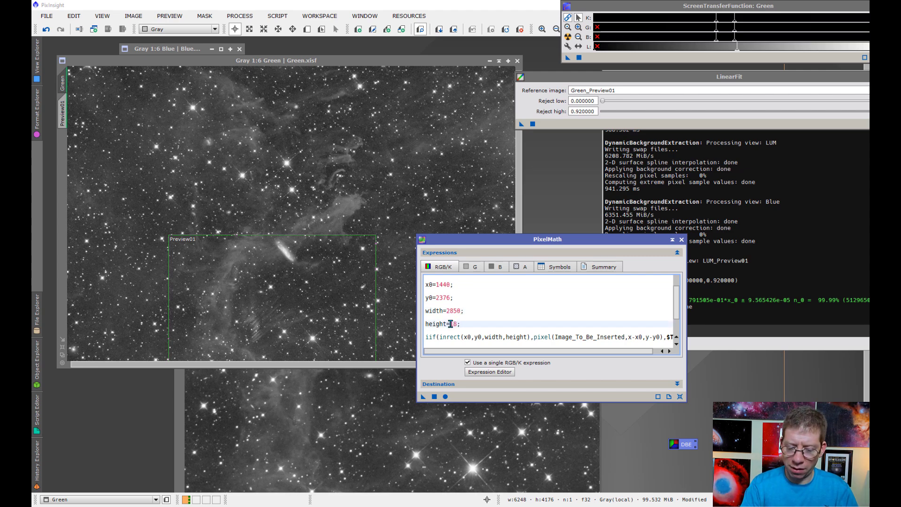
type("00")
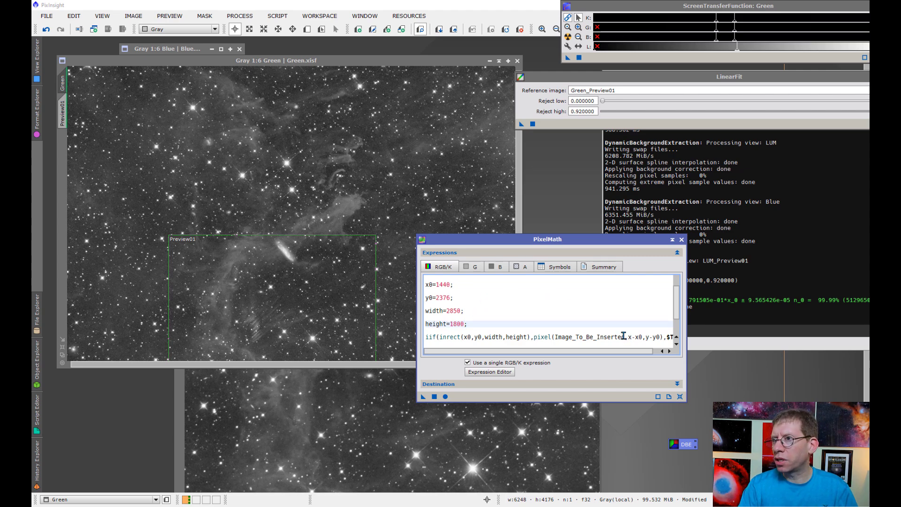
left_click_drag(624, 337, 557, 339)
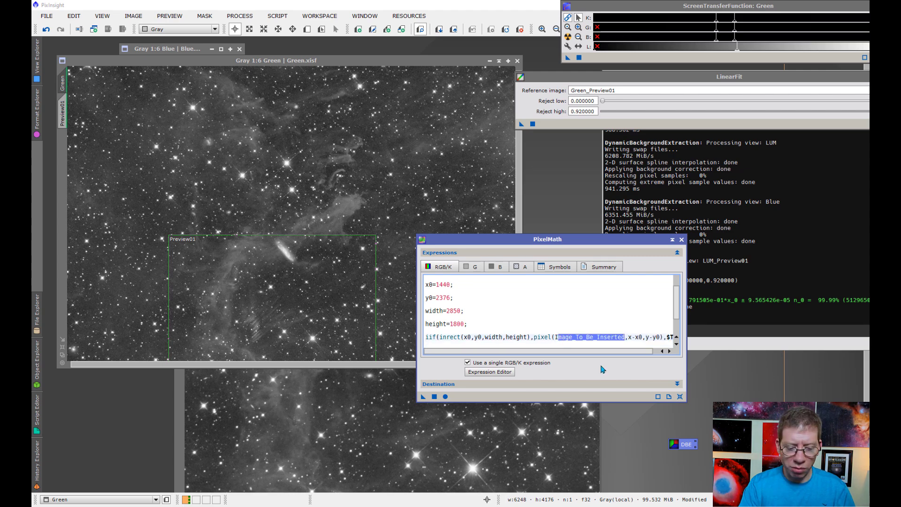
key("BackSpace")
key("BackSpace")
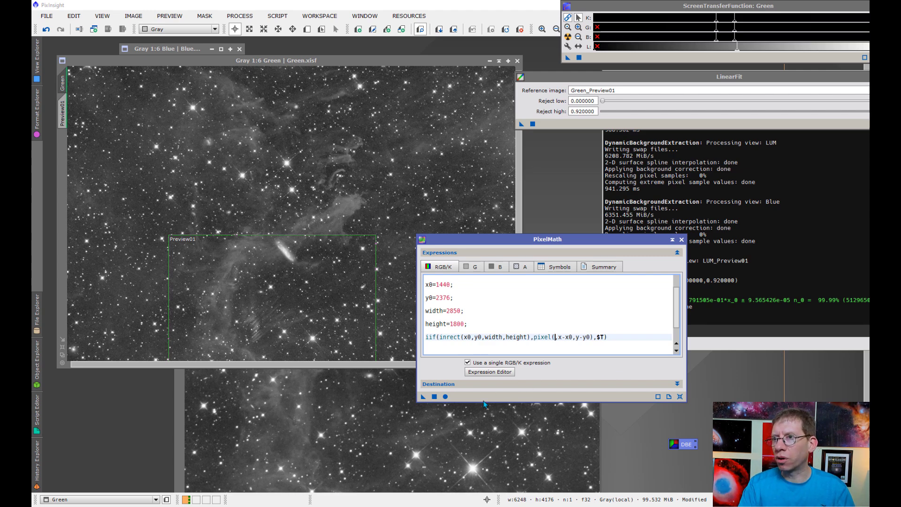
Step: Write LUM_Preview01 into the pixel() call, then bring the Green image to the front
left_click(186, 391)
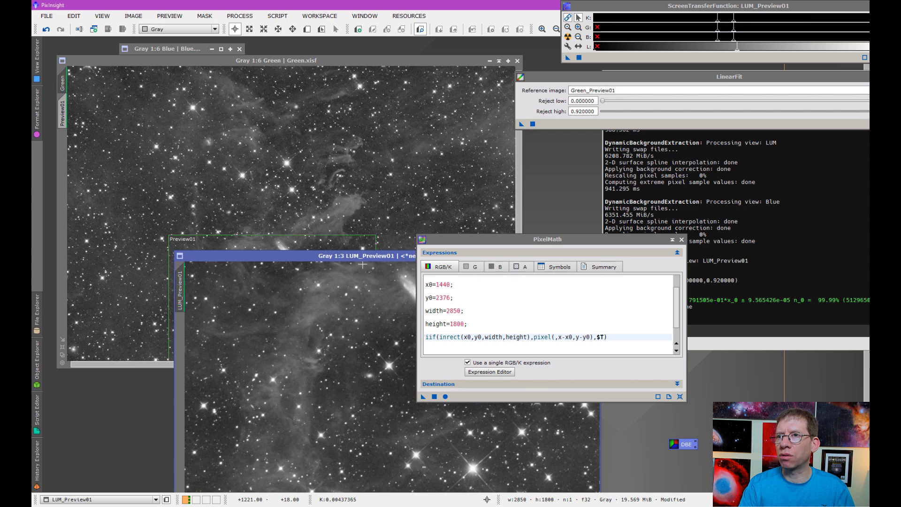
left_click(558, 337)
type(",pixel(")
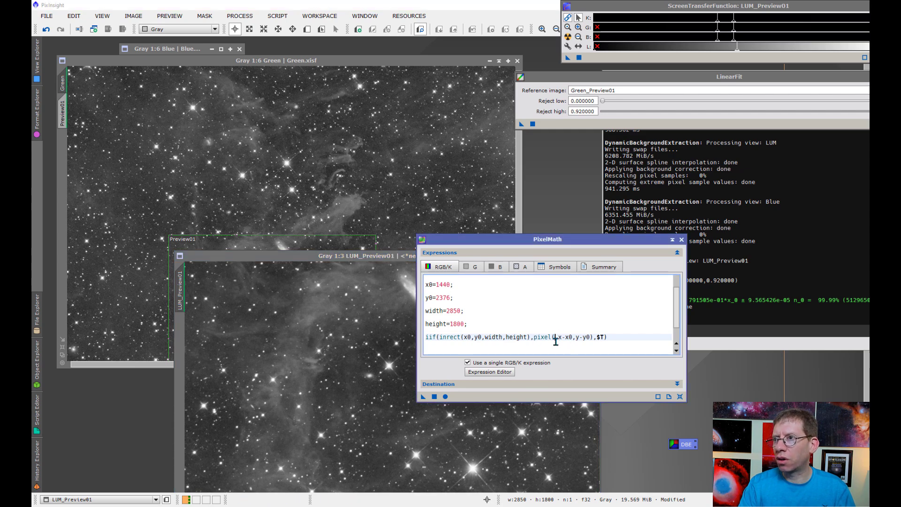
type("LUM")
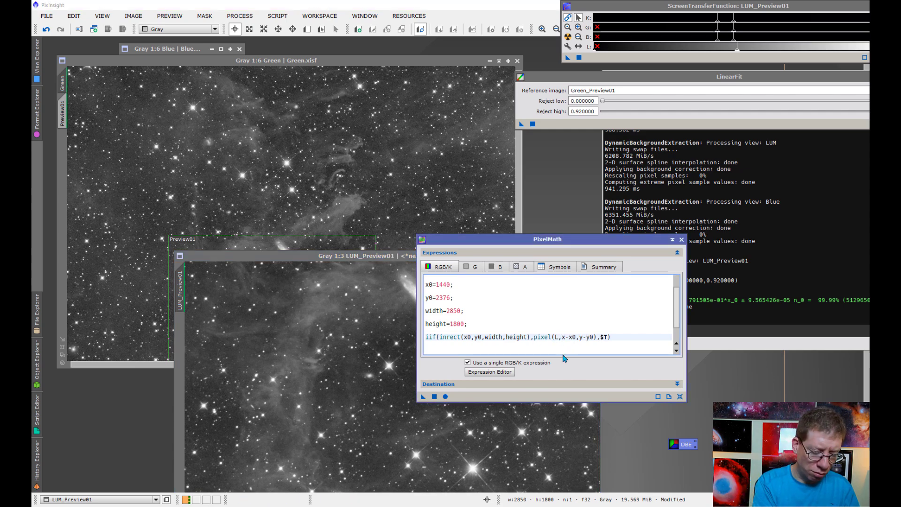
type("_Pre")
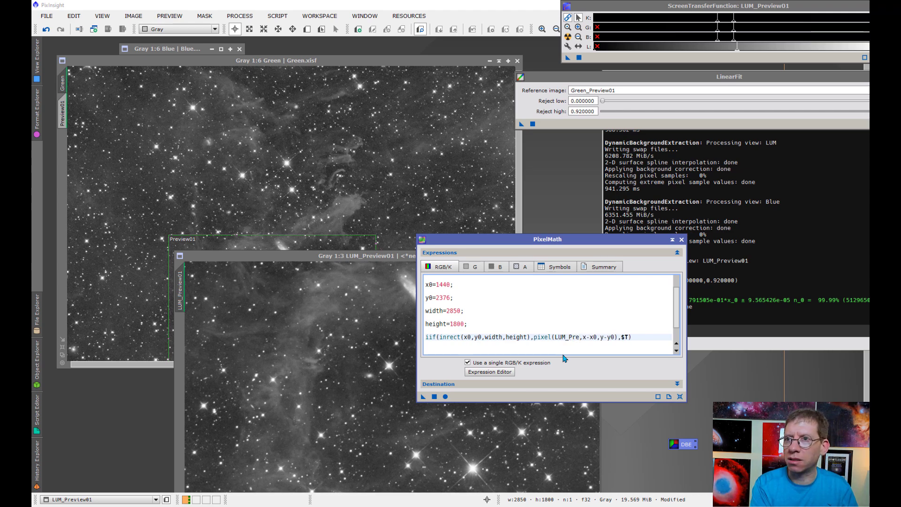
type("view")
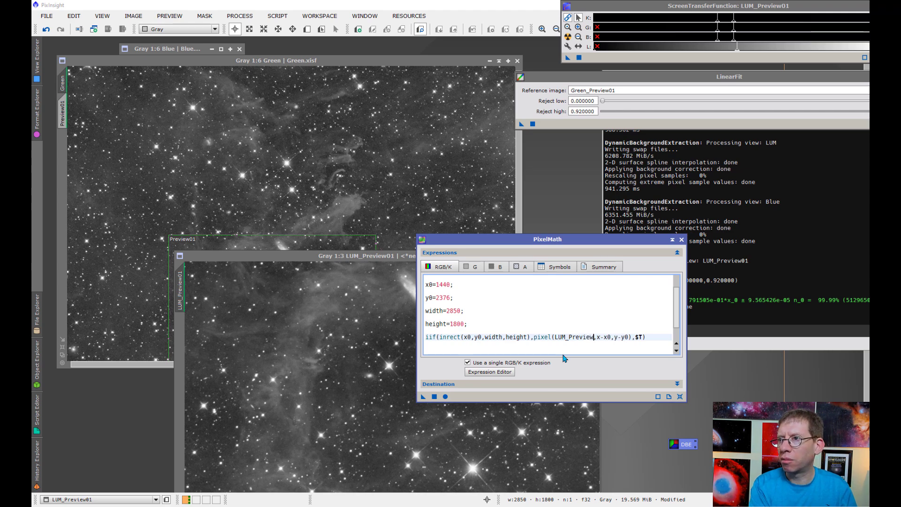
type("01")
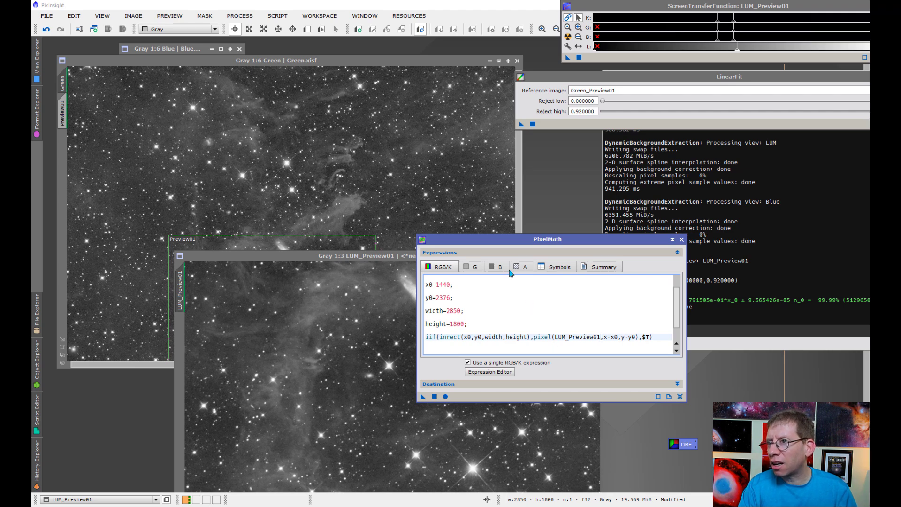
left_click_drag(484, 244, 535, 189)
left_click(384, 60)
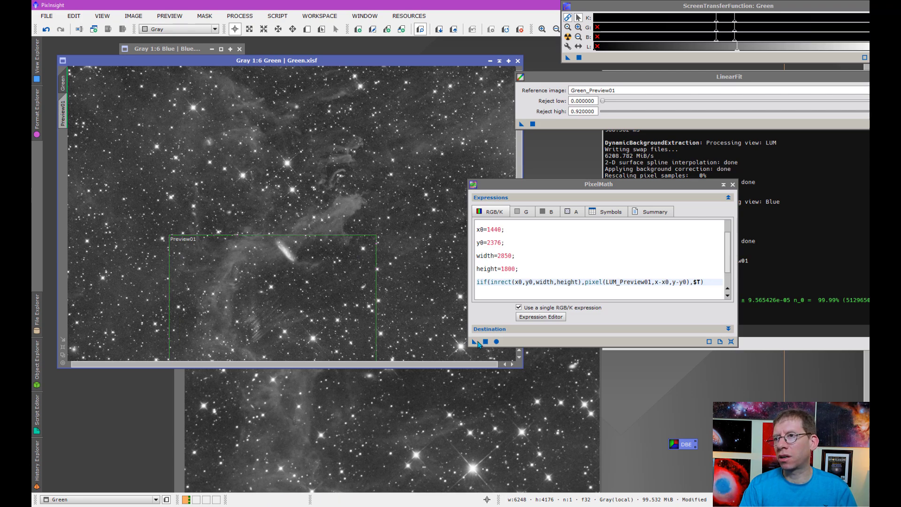
Step: Run PixelMath on Green twice, checking the "Unknown operator ':'" error and Symbols list between runs
left_click_drag(474, 341, 362, 317)
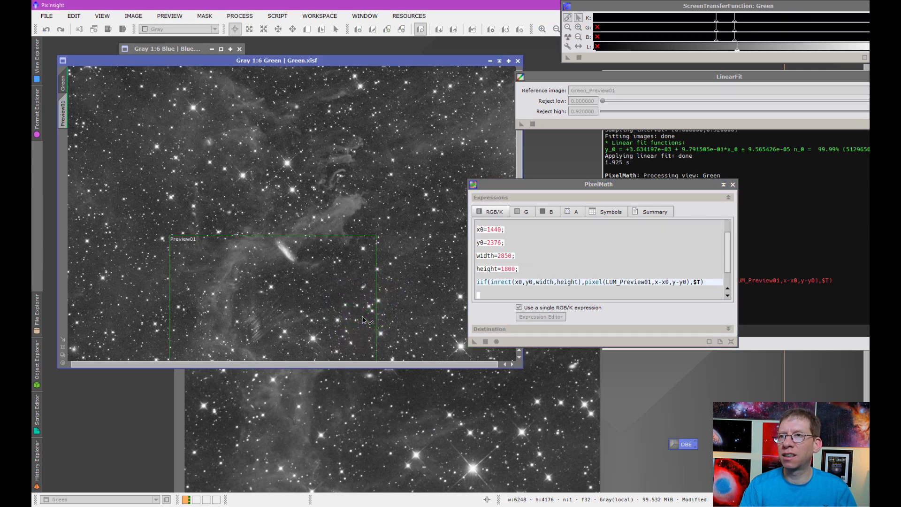
left_click(812, 286)
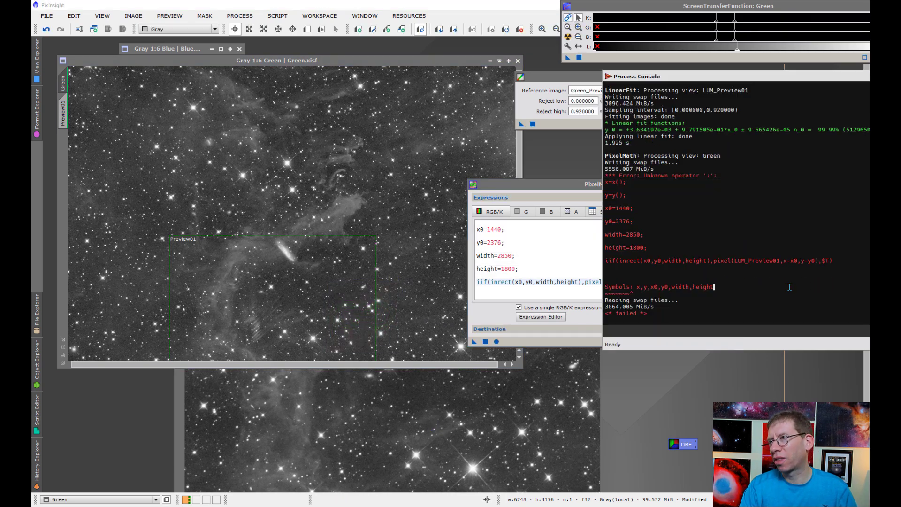
left_click(706, 292)
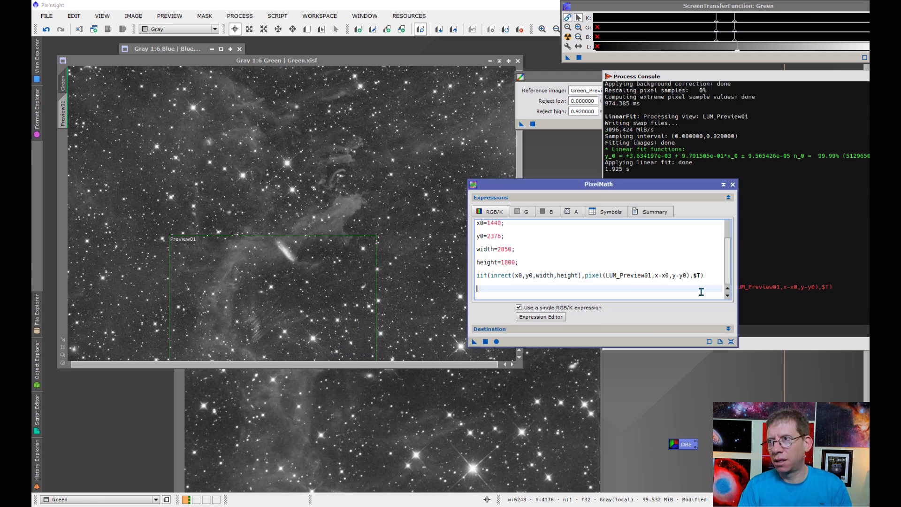
left_click(611, 213)
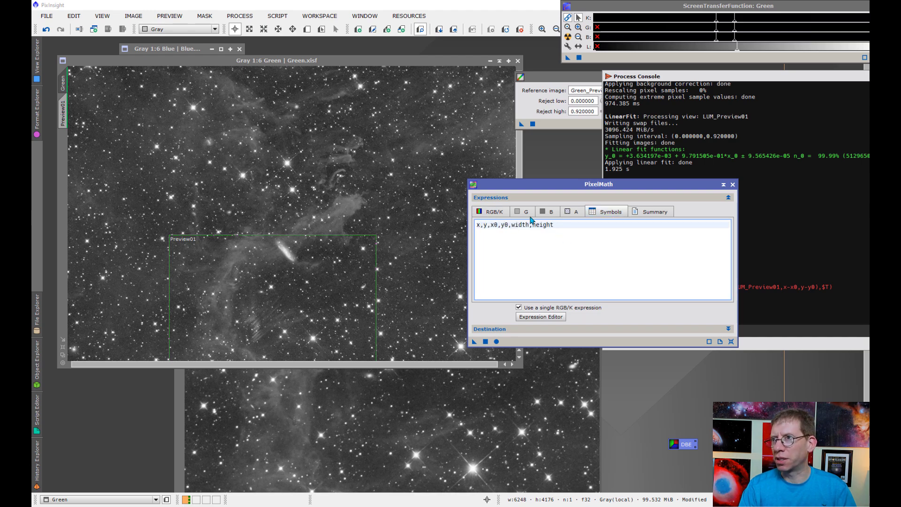
left_click(490, 212)
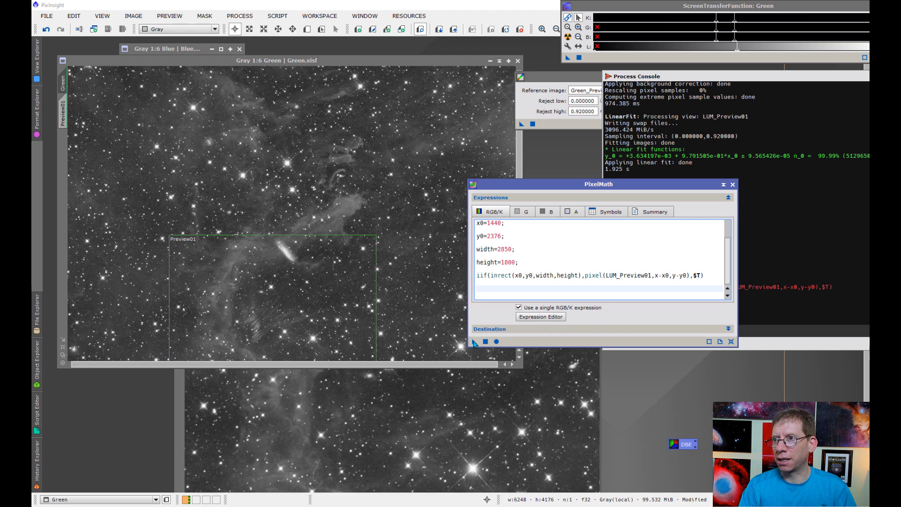
left_click_drag(474, 343, 382, 332)
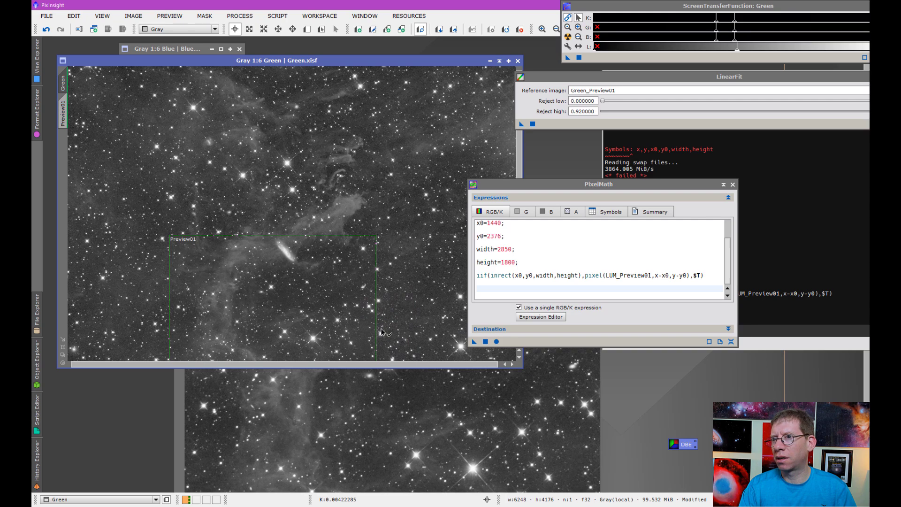
left_click_drag(517, 185, 602, 173)
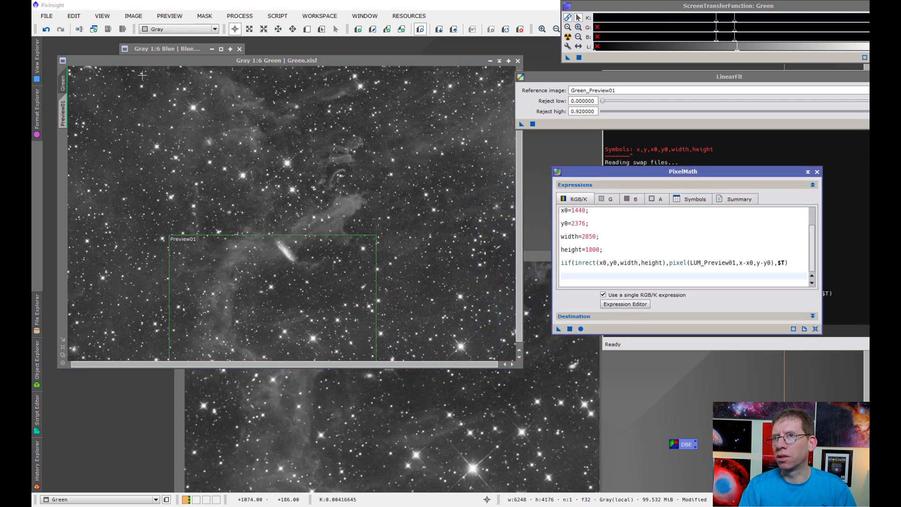
left_click(47, 29)
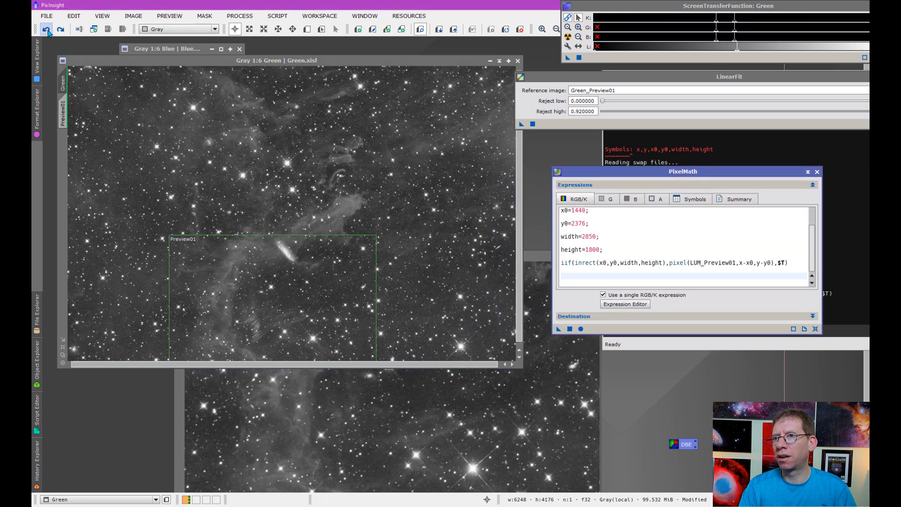
left_click(60, 30)
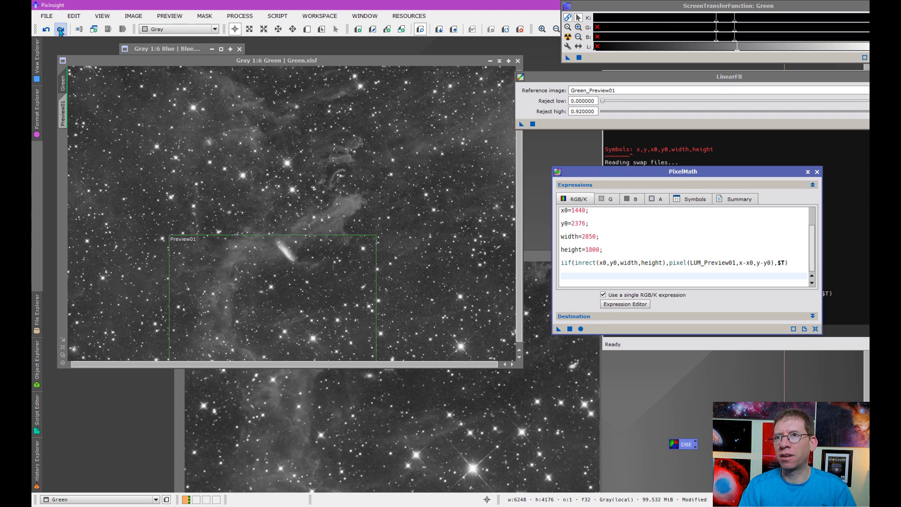
scroll(291, 214, "up", 2)
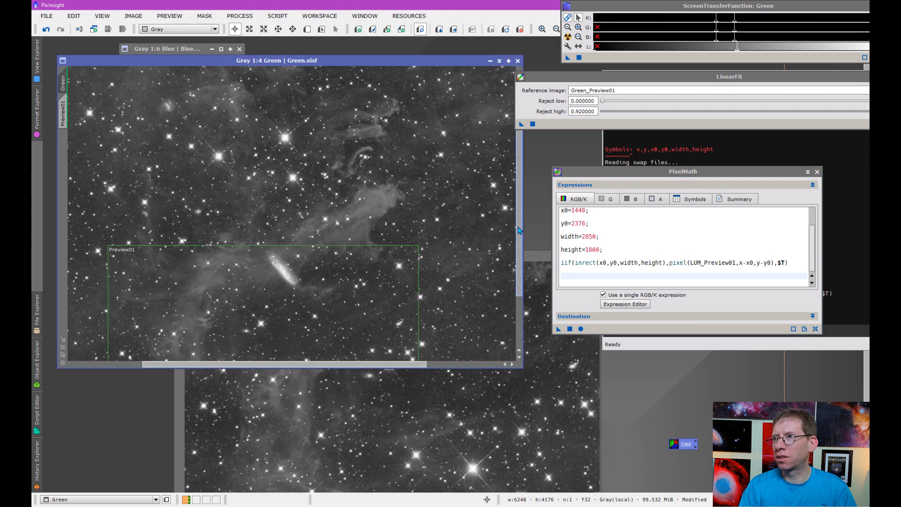
scroll(519, 230, "down", 3)
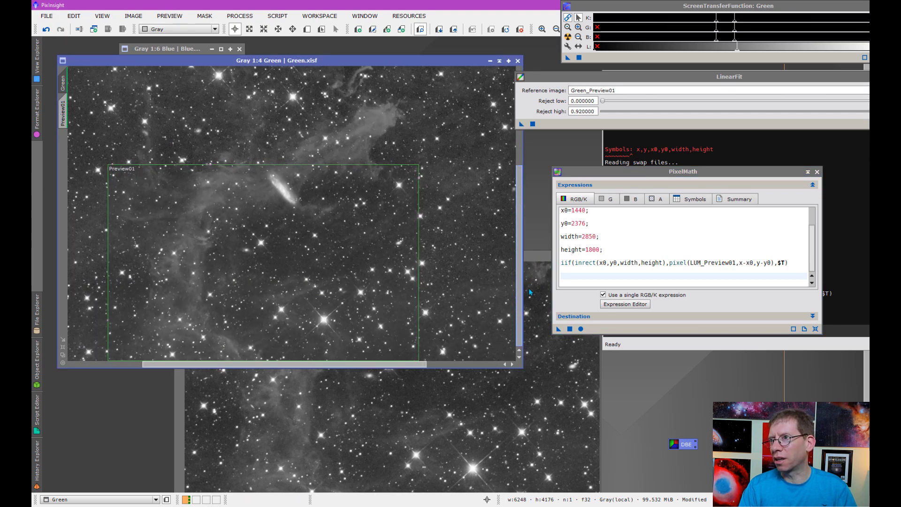
left_click(46, 29)
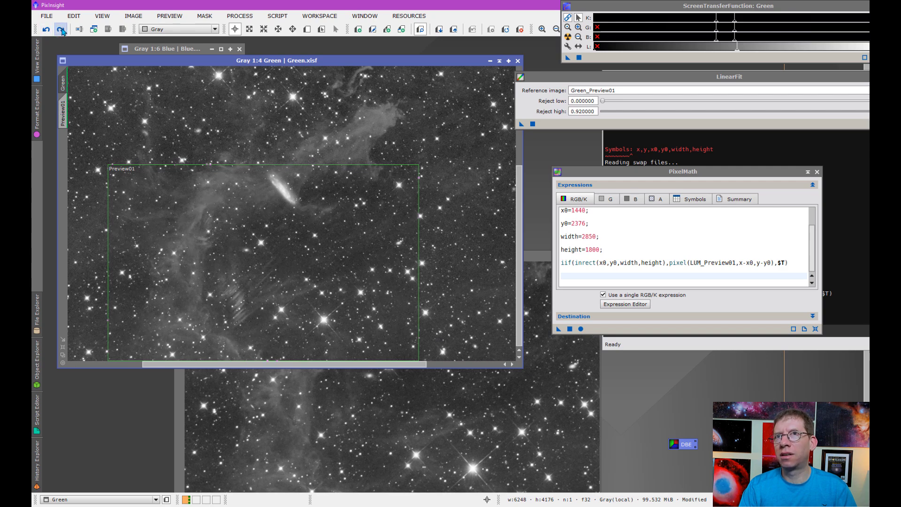
left_click(61, 30)
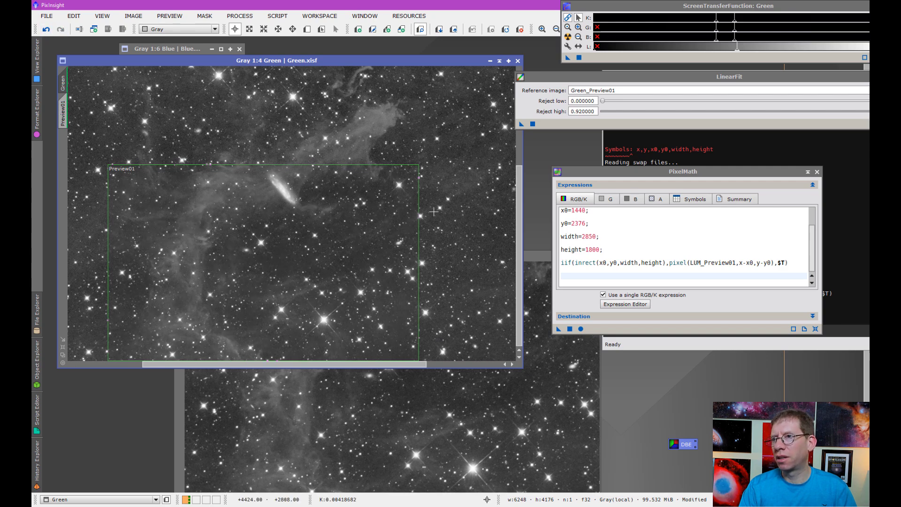
right_click(69, 118)
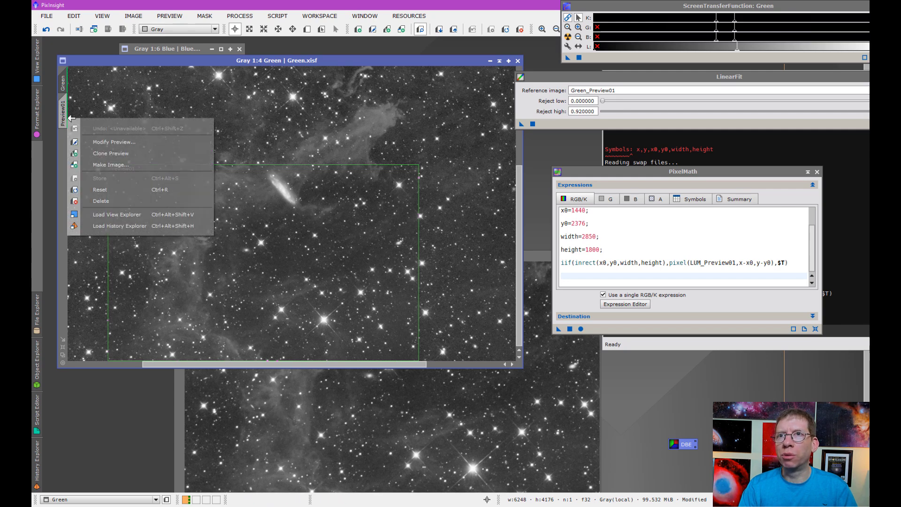
left_click(111, 199)
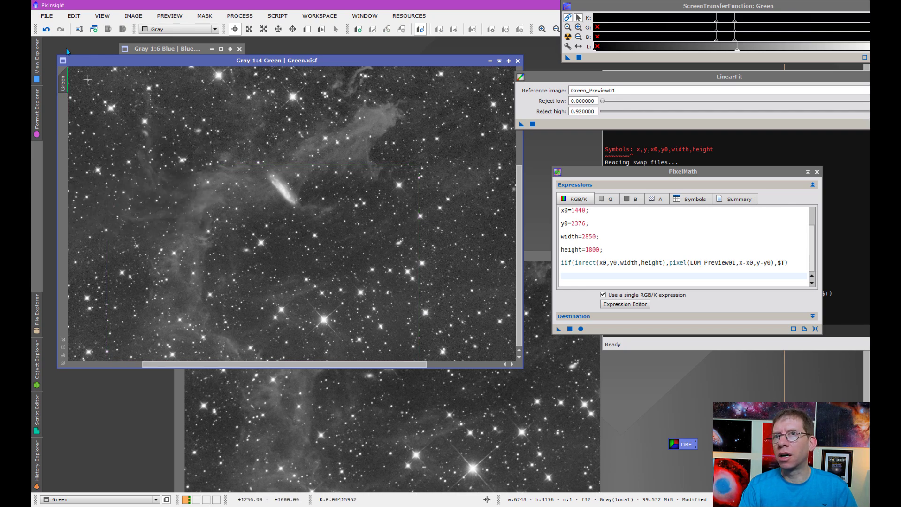
left_click(45, 30)
left_click(60, 30)
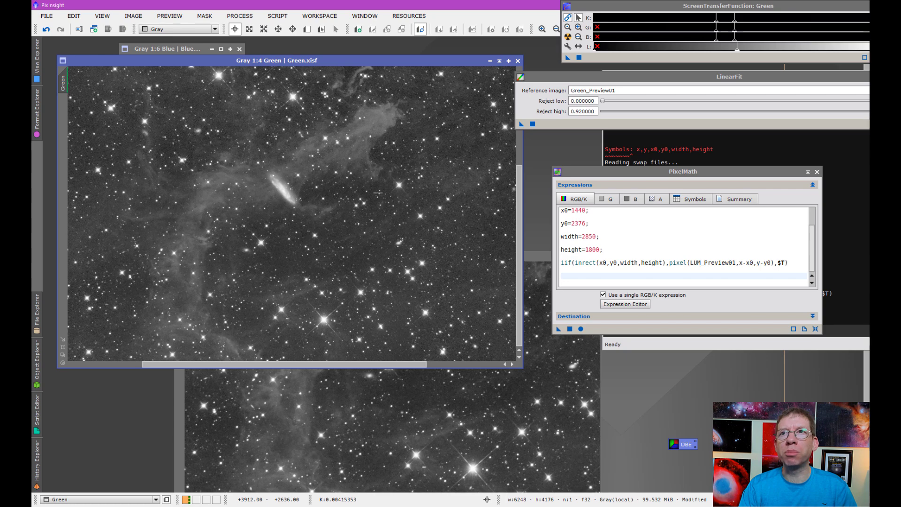
left_click(46, 30)
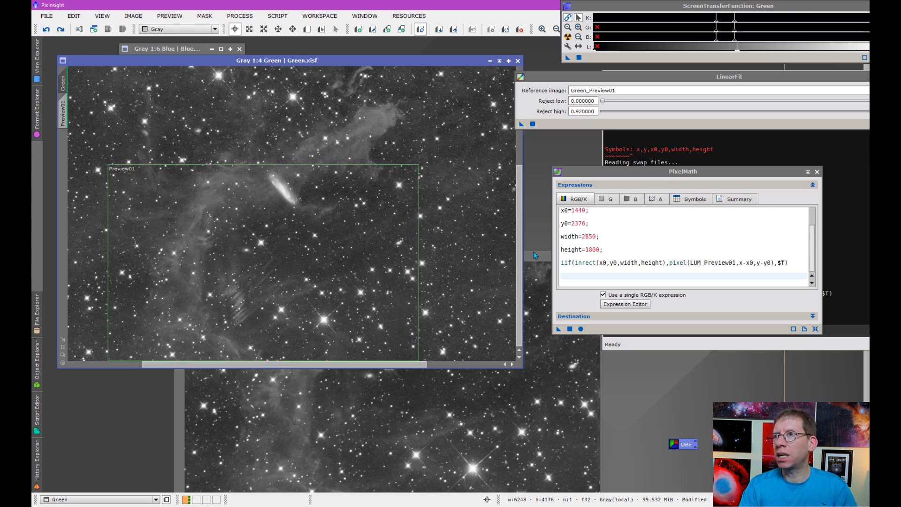
left_click(539, 254)
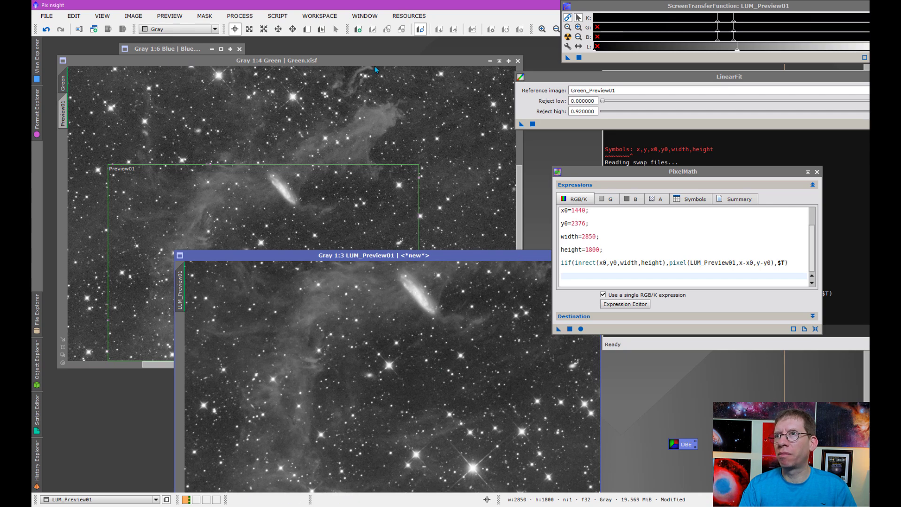
left_click_drag(375, 64, 369, 60)
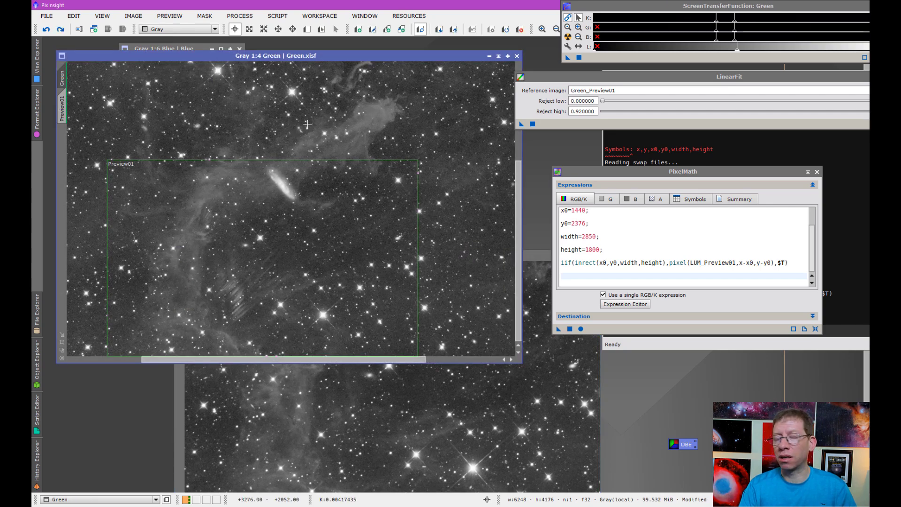
Step: Launch the GAME script on Green with AutoSTF and place an ellipse over the lower nebula
left_click(277, 16)
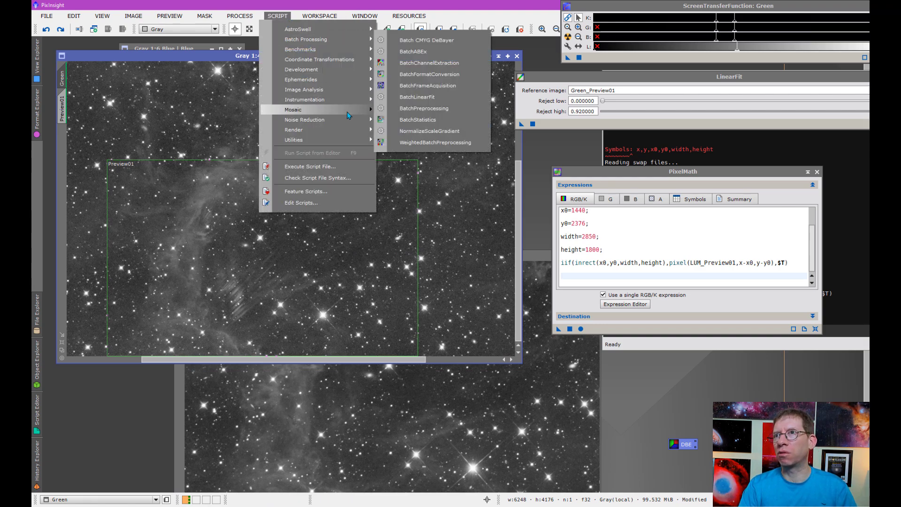
mouse_move(373, 141)
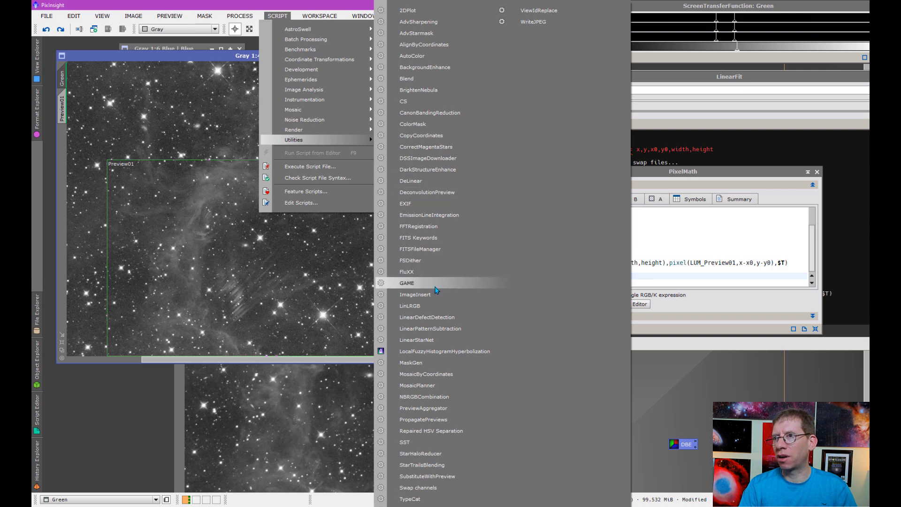
left_click(433, 285)
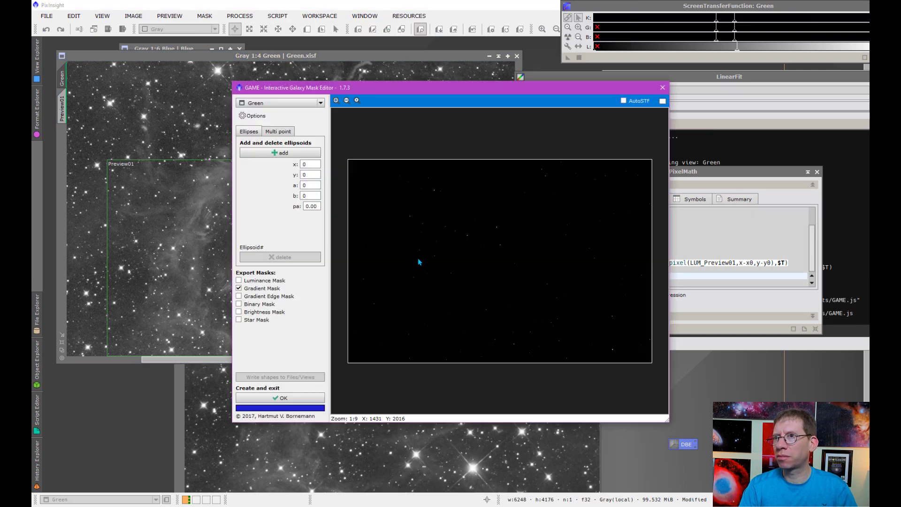
left_click(623, 101)
left_click(280, 153)
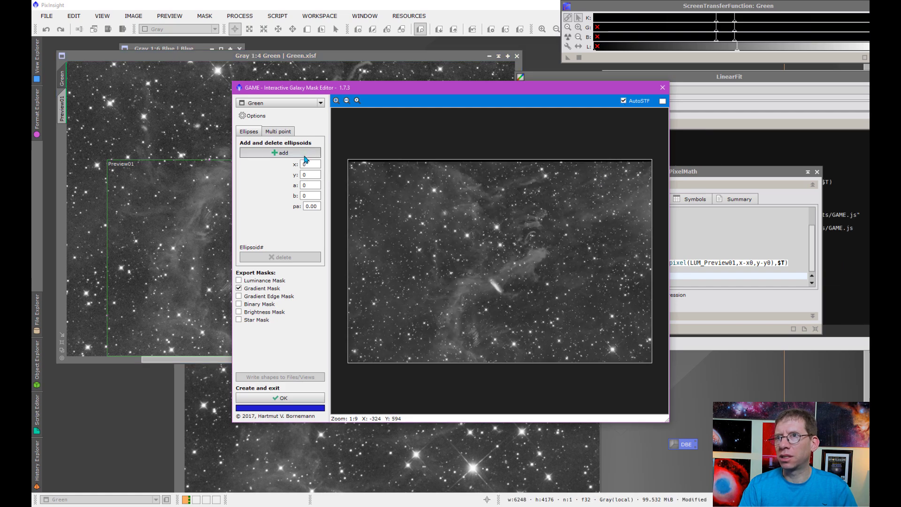
left_click_drag(499, 270, 476, 337)
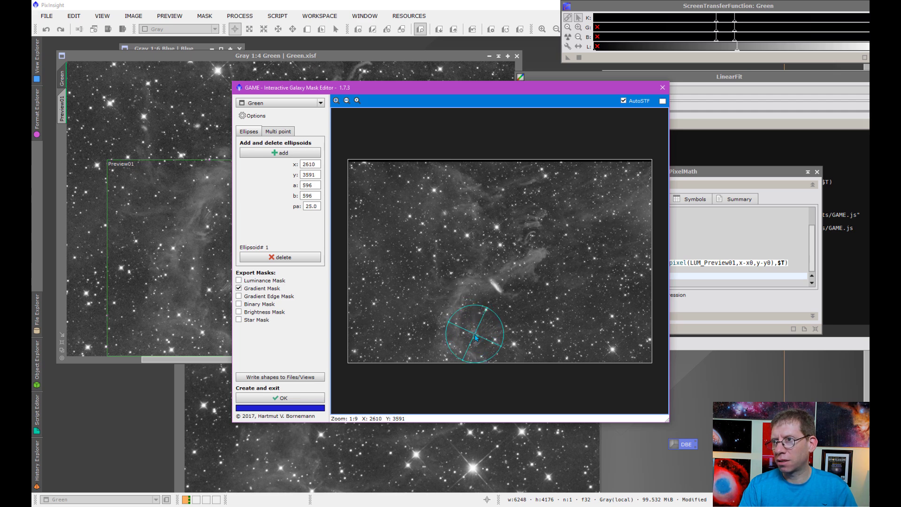
Step: Add a second ellipse, switch export from Gradient Mask to Binary Mask, and create Green_bin
left_click(282, 153)
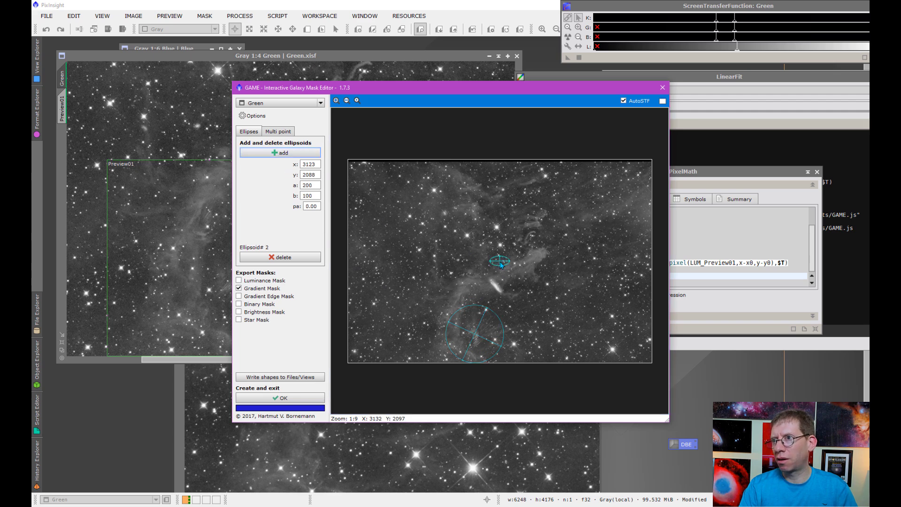
left_click_drag(499, 261, 528, 326)
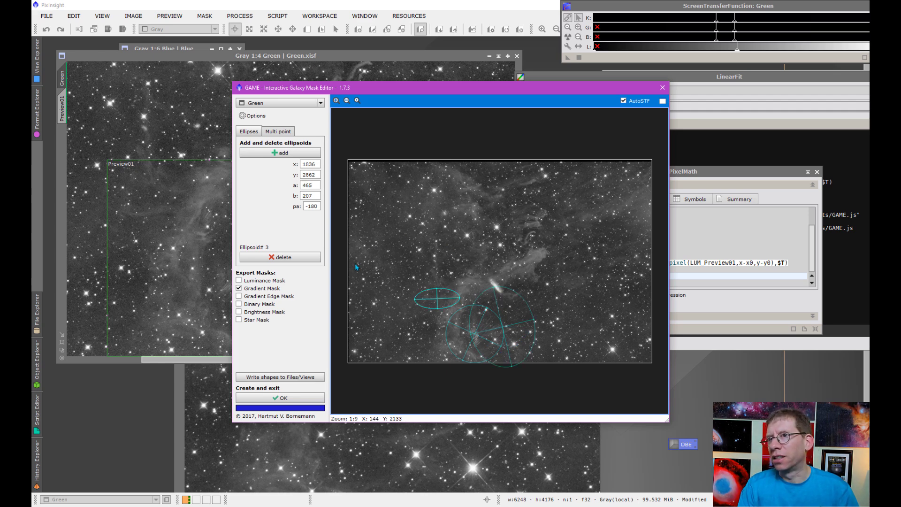
left_click(239, 288)
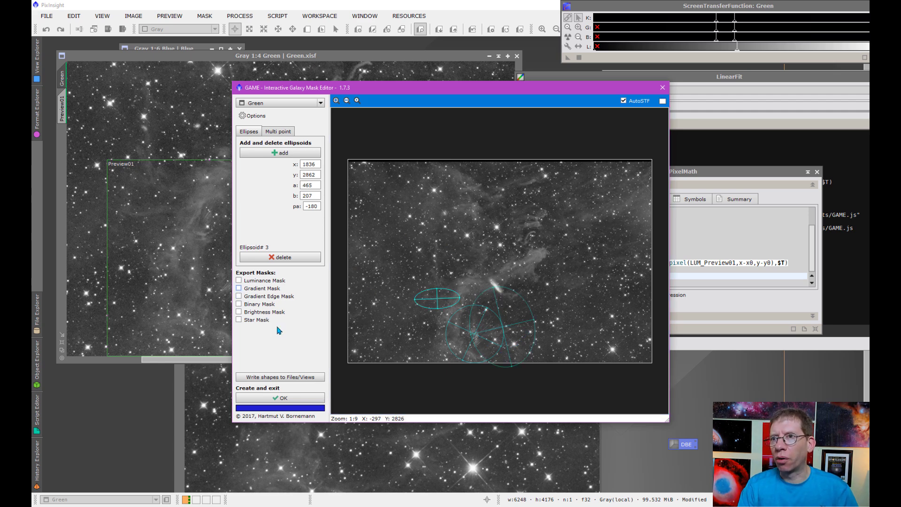
left_click(244, 305)
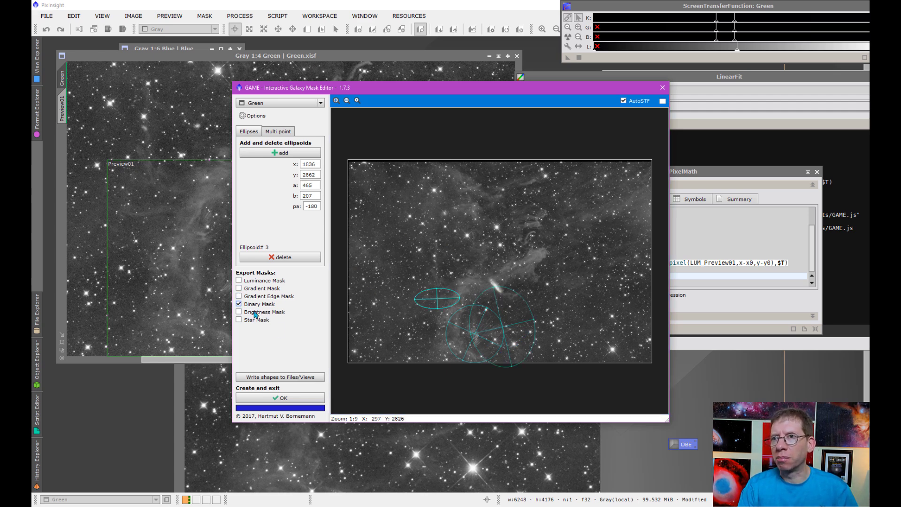
left_click(307, 398)
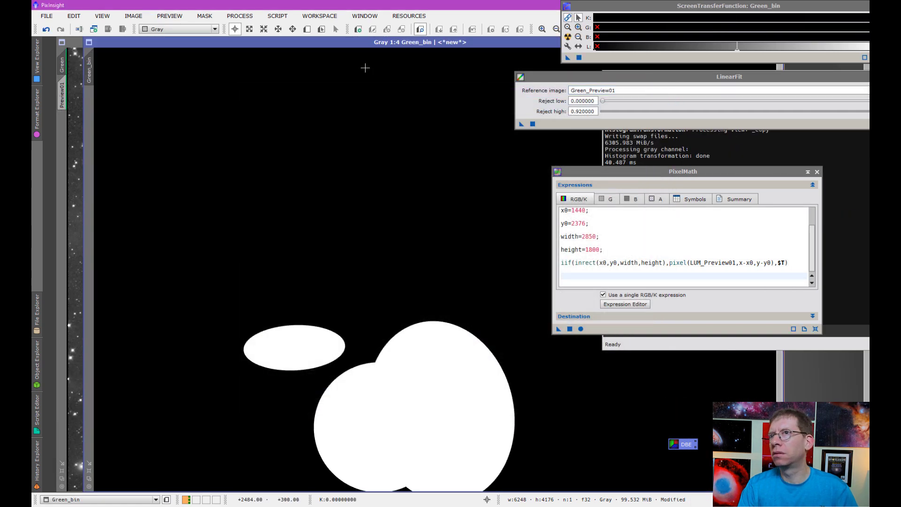
Step: Blur Green_bin with Convolution at StdDev 76 and set it as the Green image's mask
left_click(240, 16)
mouse_move(336, 30)
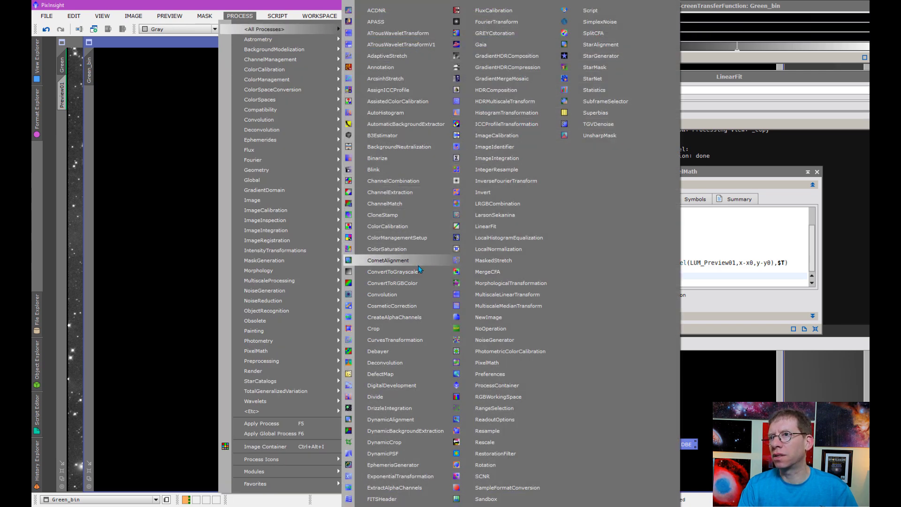
left_click(424, 294)
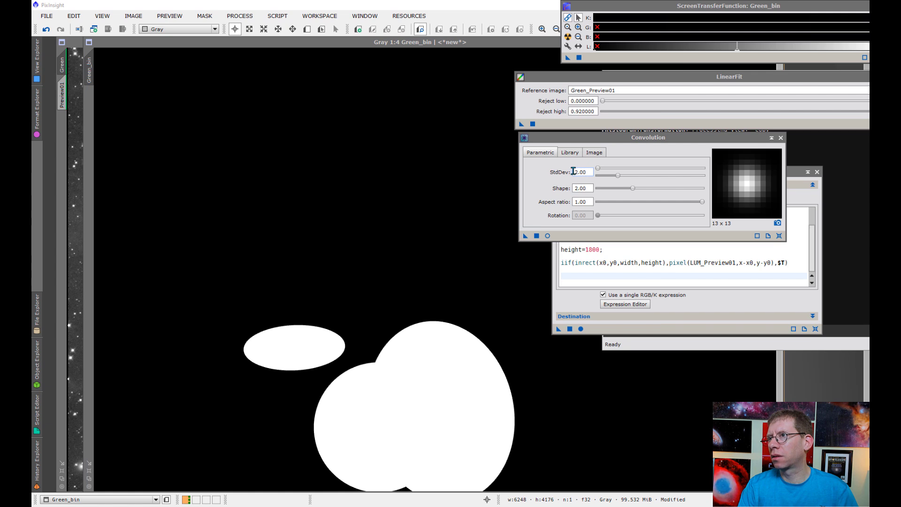
left_click_drag(598, 168, 627, 173)
left_click_drag(525, 236, 459, 242)
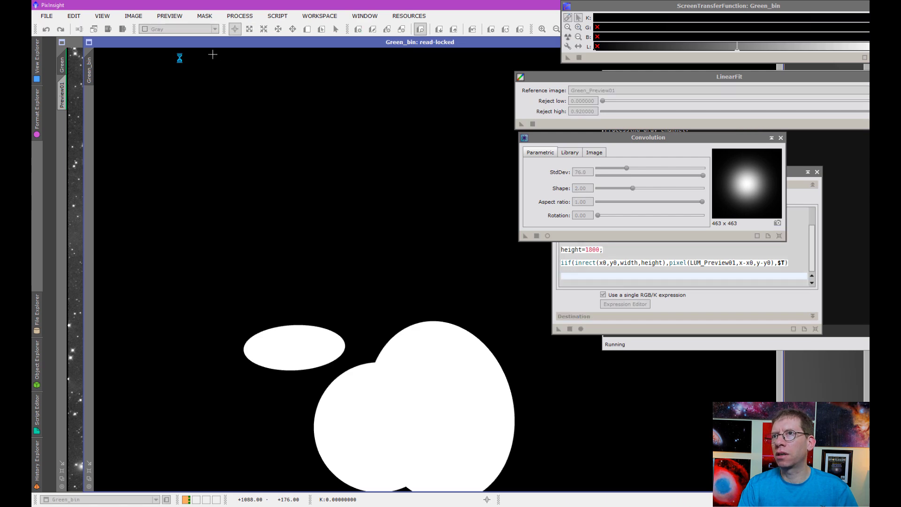
left_click_drag(103, 43, 176, 53)
left_click_drag(86, 147, 65, 136)
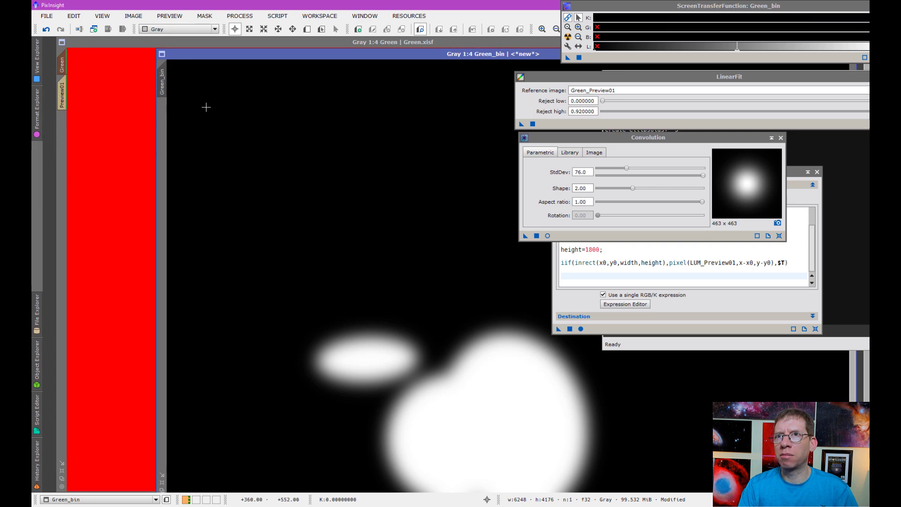
Step: Hide the red mask overlay on the Green image
left_click(144, 48)
left_click(205, 16)
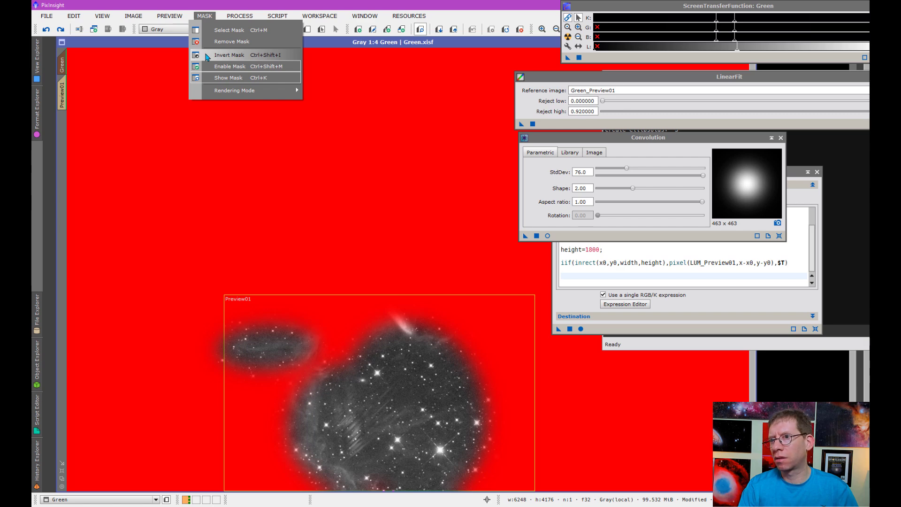
left_click(228, 78)
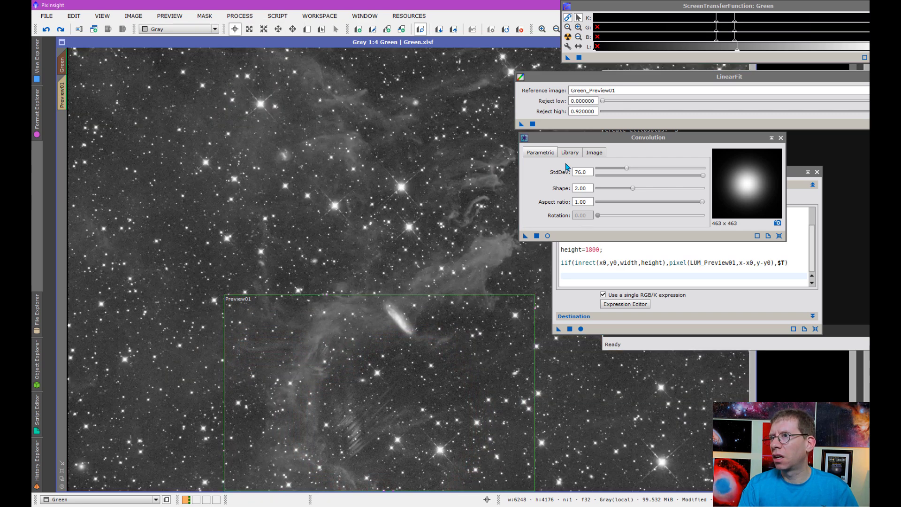
left_click_drag(643, 141, 654, 108)
Step: Delete Preview01 from Green and run the PixelMath LUM_Preview01 blend on it
right_click(62, 95)
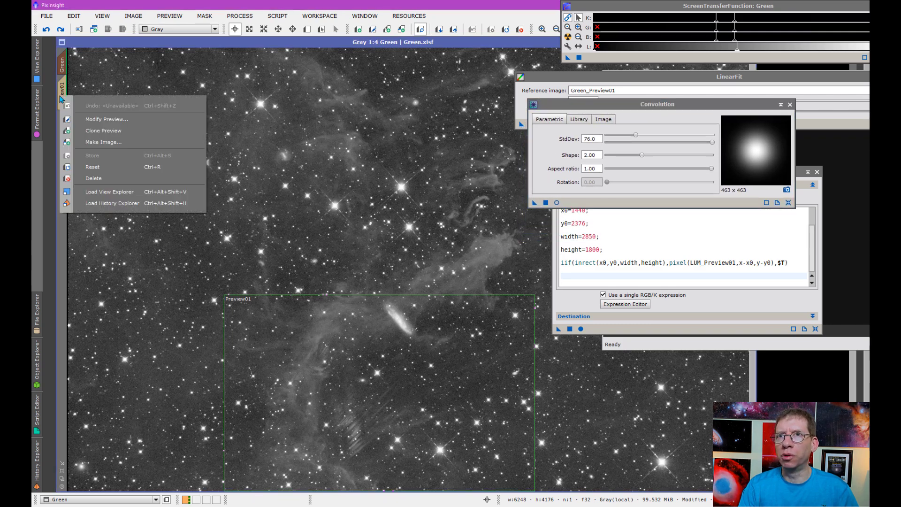
left_click(105, 185)
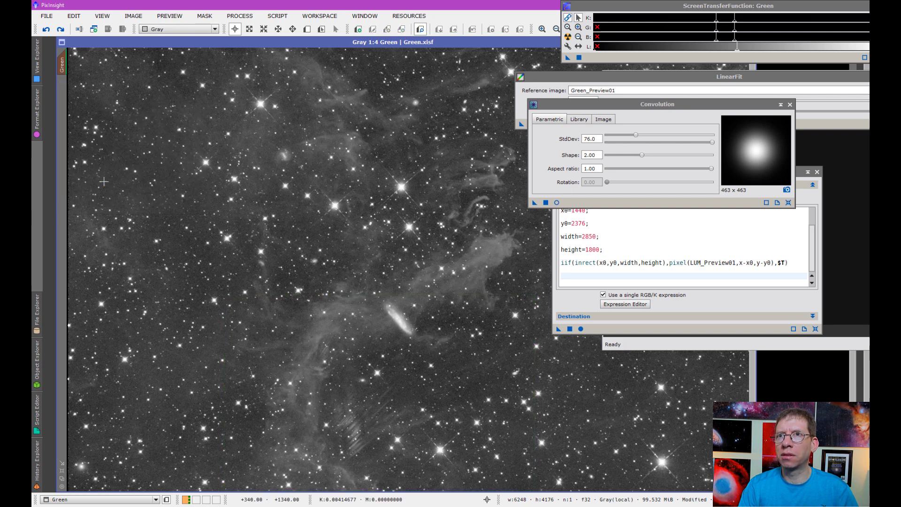
left_click_drag(560, 330, 521, 337)
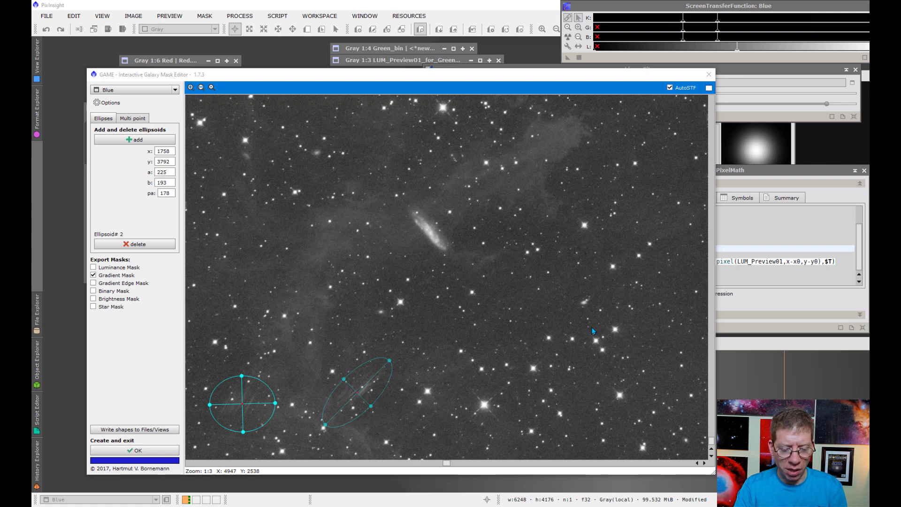
Step: Enable Binary Mask alongside Gradient Mask and create the Blue_gm and Blue_bin masks
left_click(94, 292)
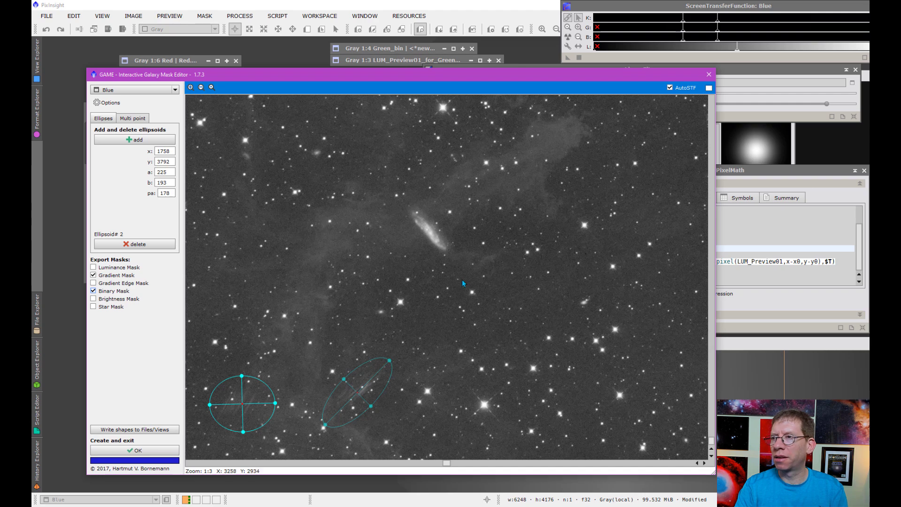
left_click(164, 450)
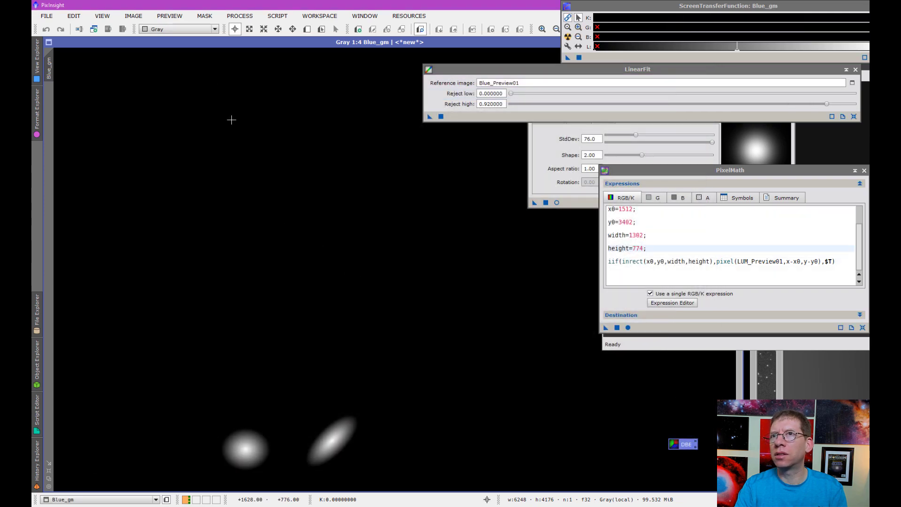
Step: Close the Blue_gm window and place Blue_bin over the Blue image, fitted to its window
double_click(174, 43)
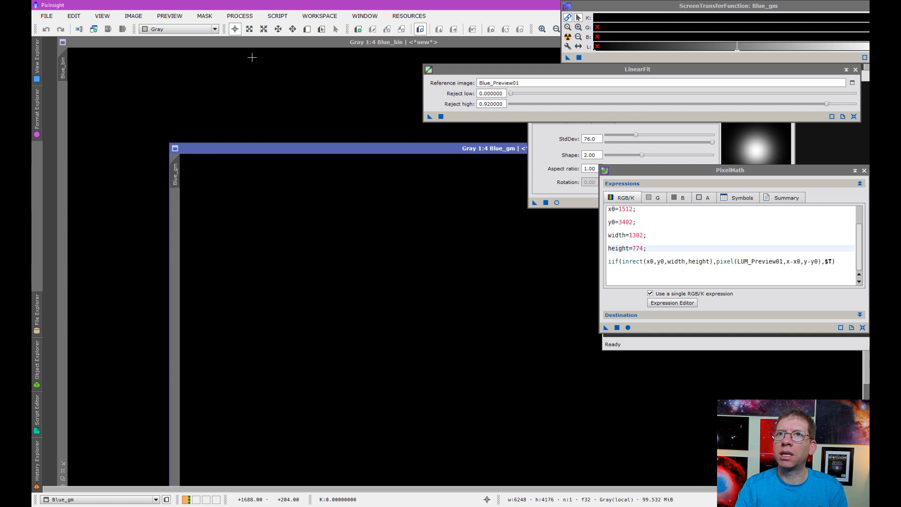
left_click(290, 47)
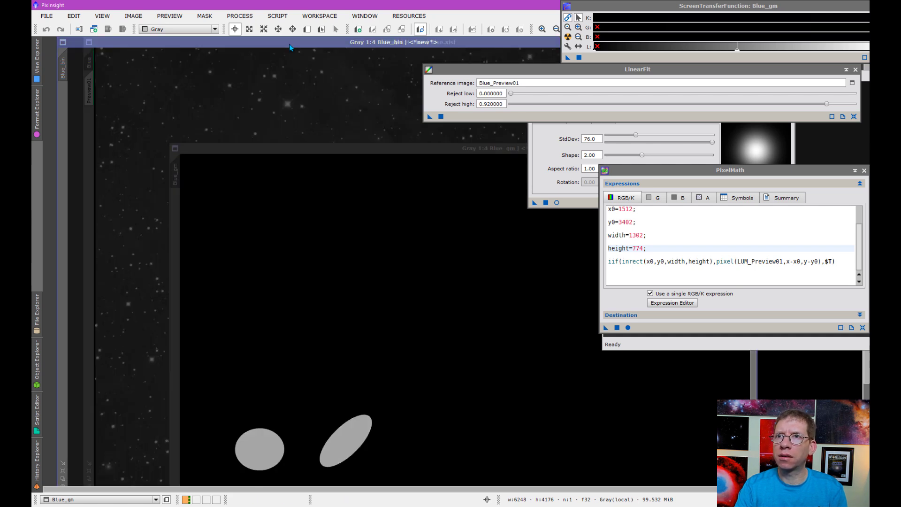
double_click(290, 43)
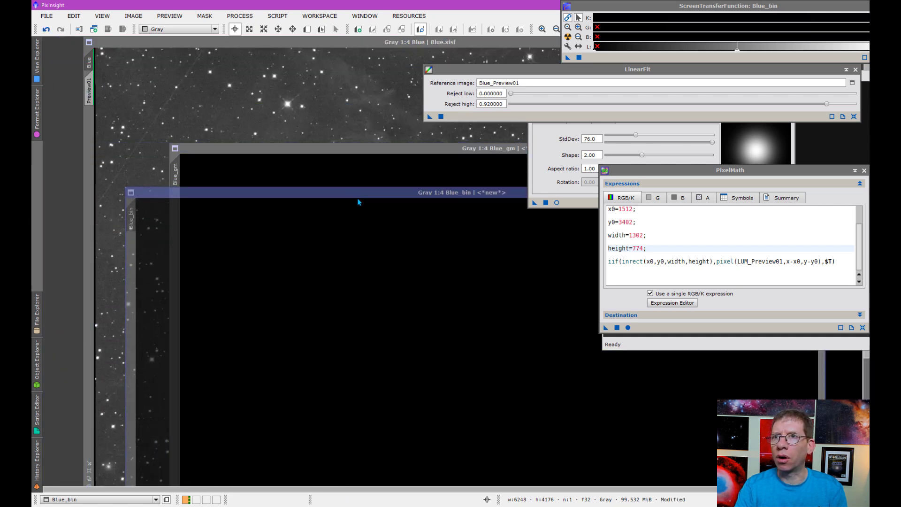
double_click(339, 148)
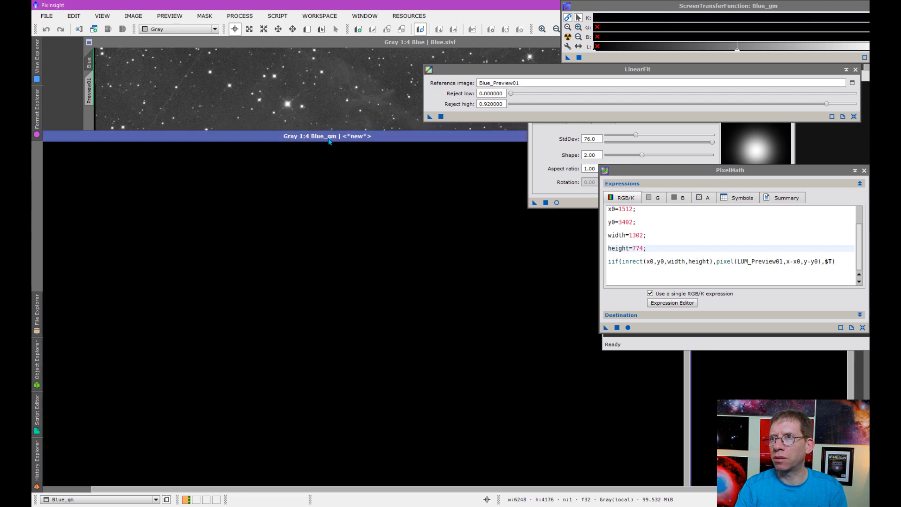
left_click_drag(162, 148, 282, 188)
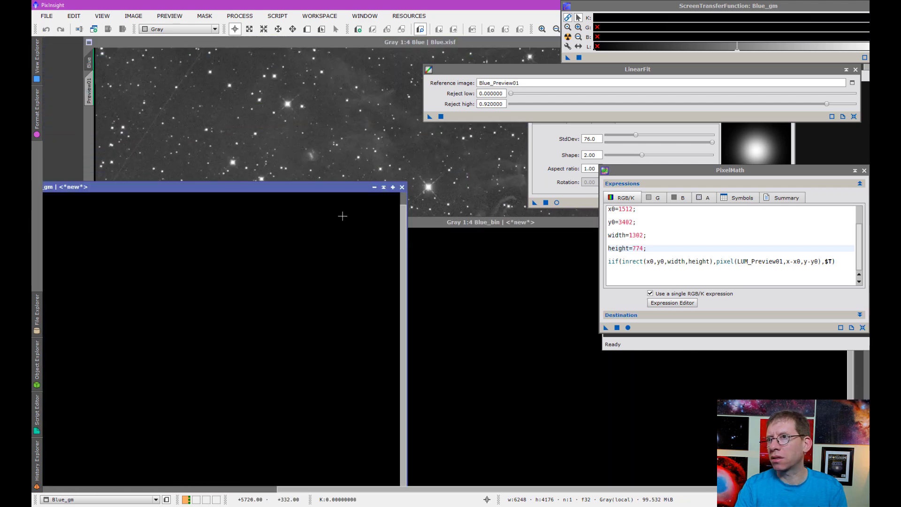
left_click(402, 187)
left_click_drag(386, 224, 371, 19)
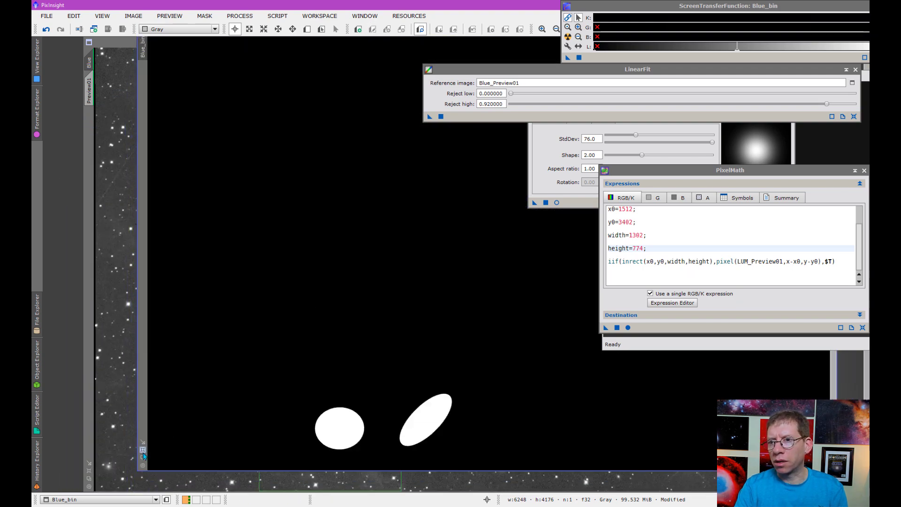
left_click(143, 452)
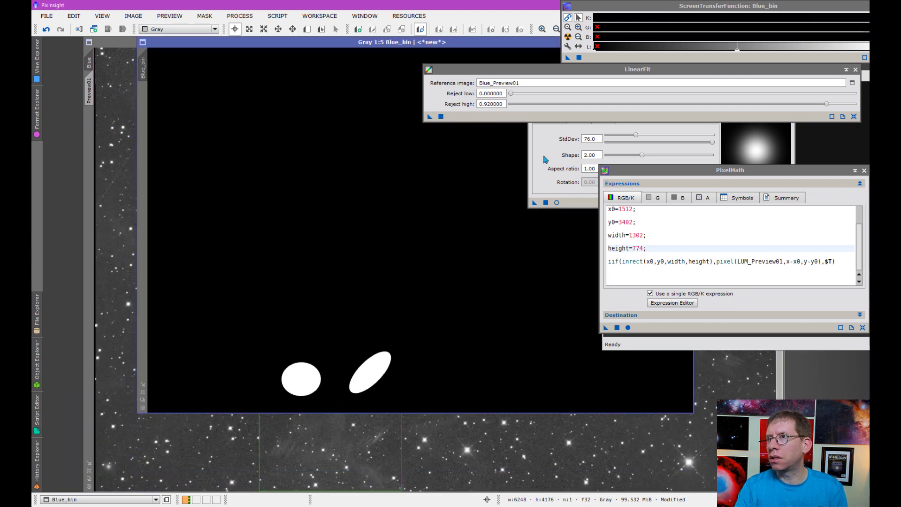
Step: Blur Blue_bin with the same Convolution settings and apply it as the Blue image's mask
left_click(563, 157)
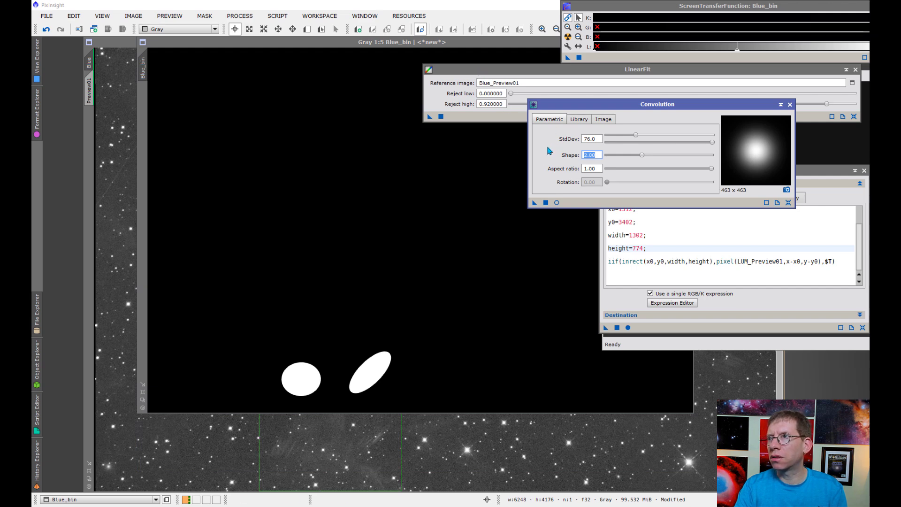
left_click(535, 203)
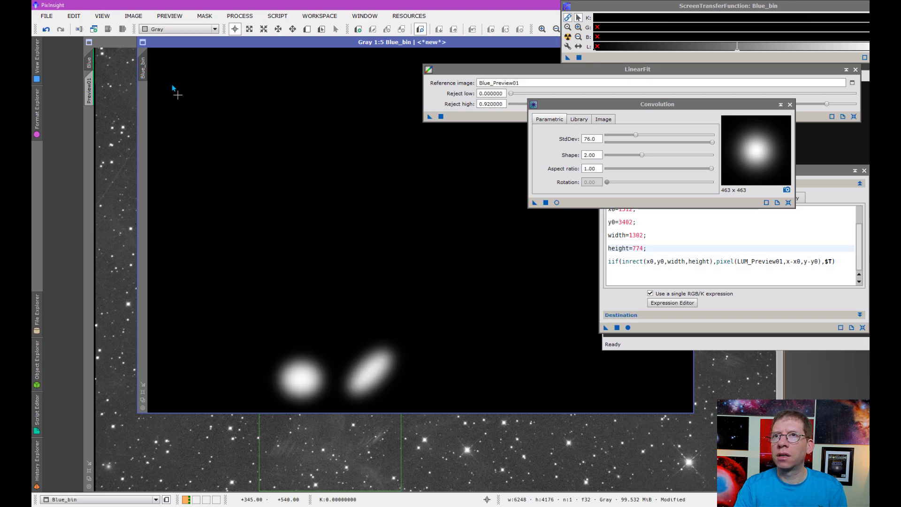
mouse_move(145, 69)
left_click_drag(145, 69, 90, 140)
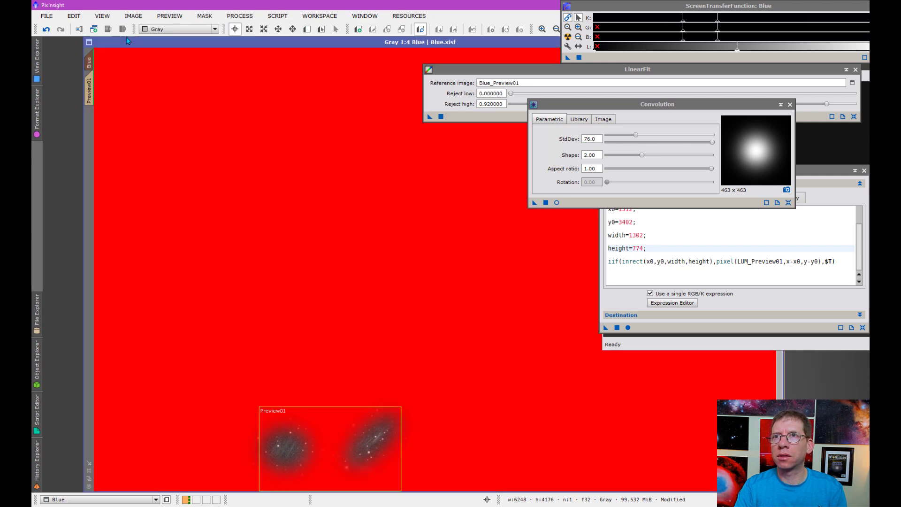
Step: Hide the red mask overlay on the Blue image
left_click(199, 17)
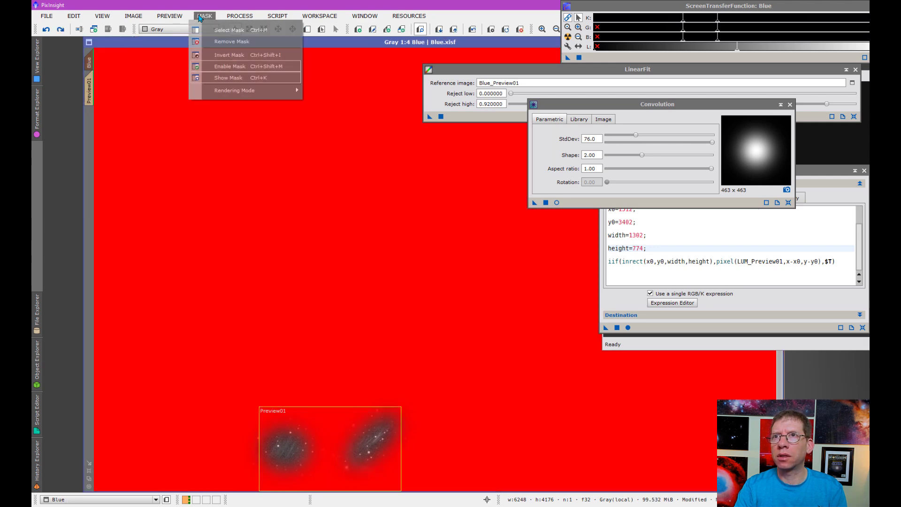
left_click(220, 78)
left_click(641, 242)
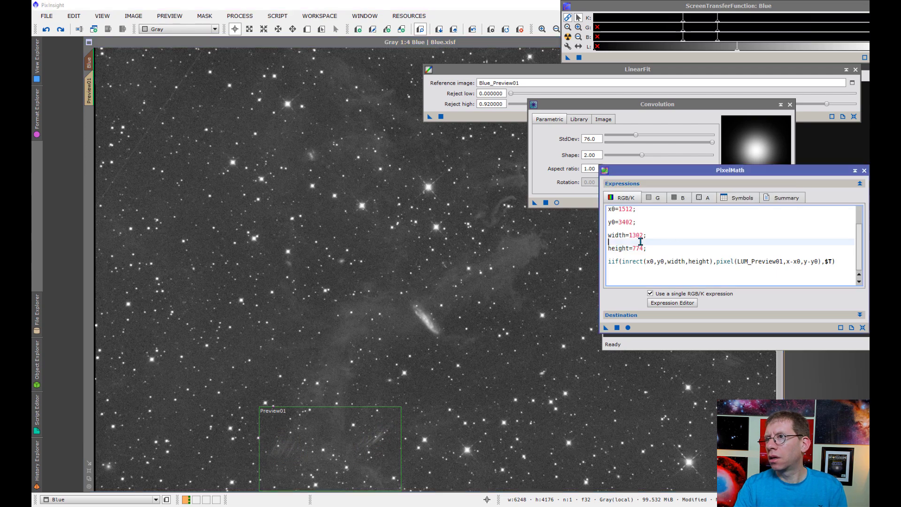
Step: Apply the PixelMath blend to the masked Blue image and compare it with Undo/Redo
scroll(634, 228, "up", 2)
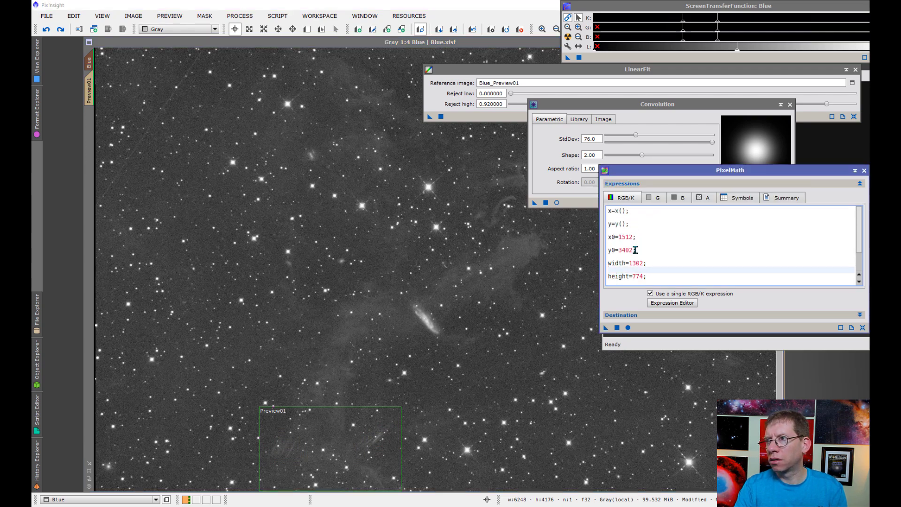
scroll(635, 250, "down", 1)
left_click_drag(606, 327, 535, 341)
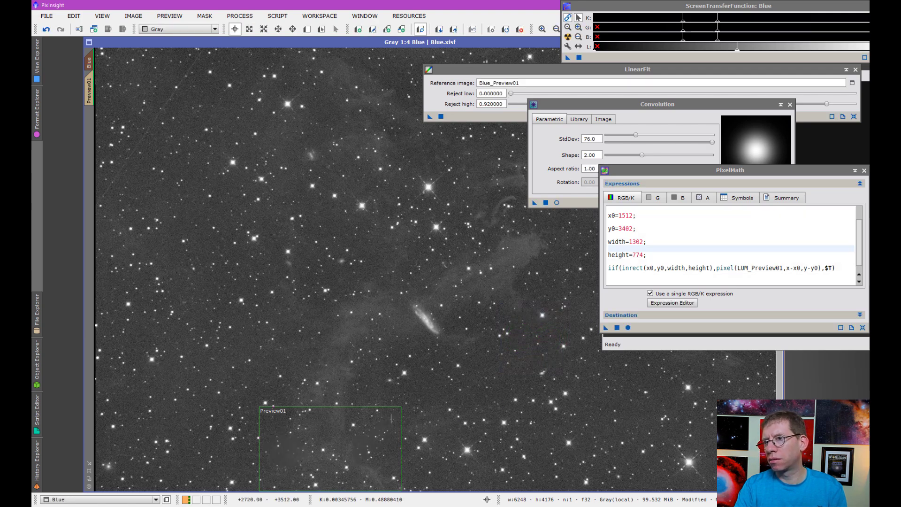
left_click(47, 30)
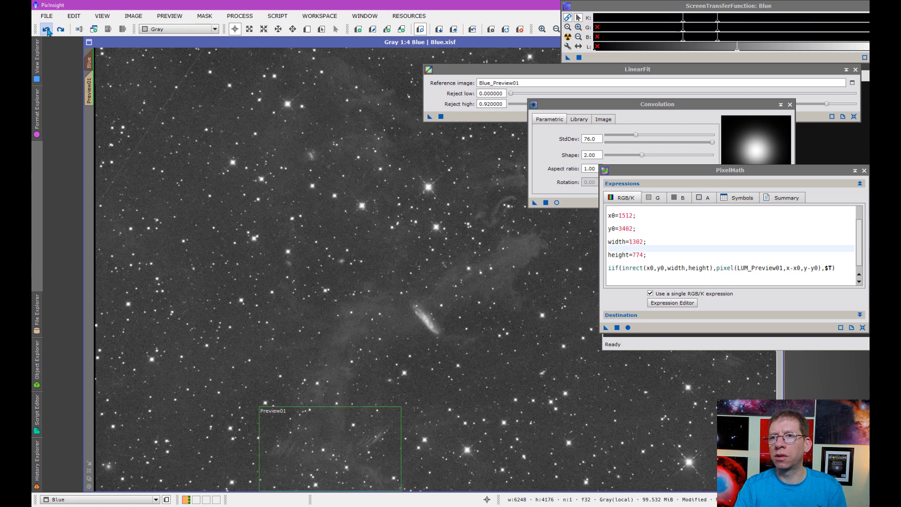
left_click(61, 29)
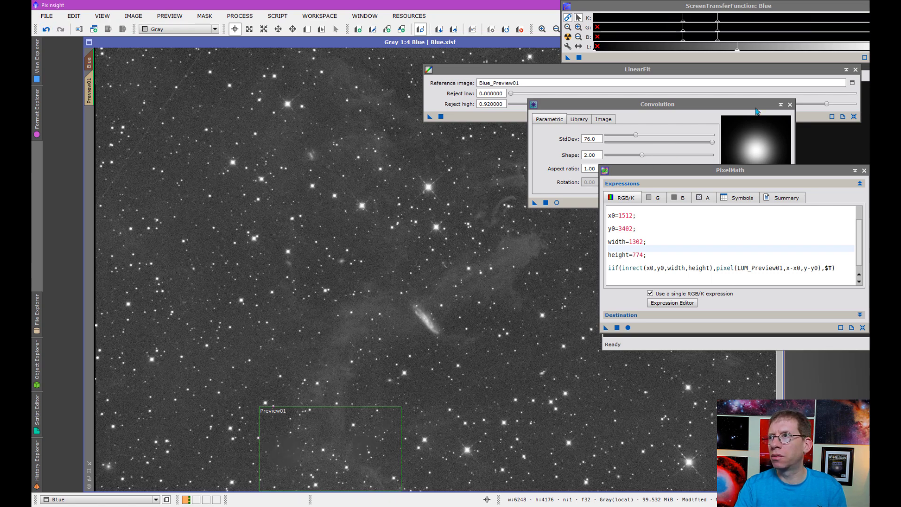
Step: Bring the Convolution settings forward and show the All Processes list
left_click(591, 154)
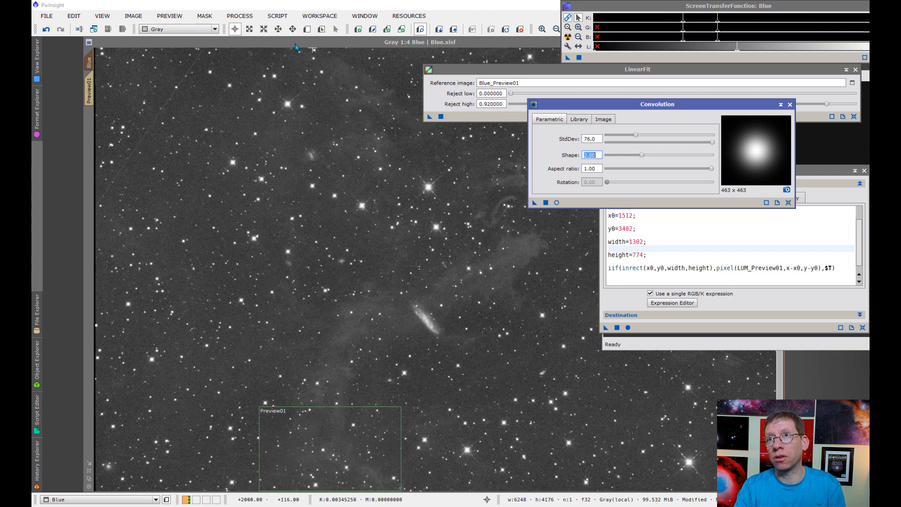
left_click(240, 16)
mouse_move(281, 29)
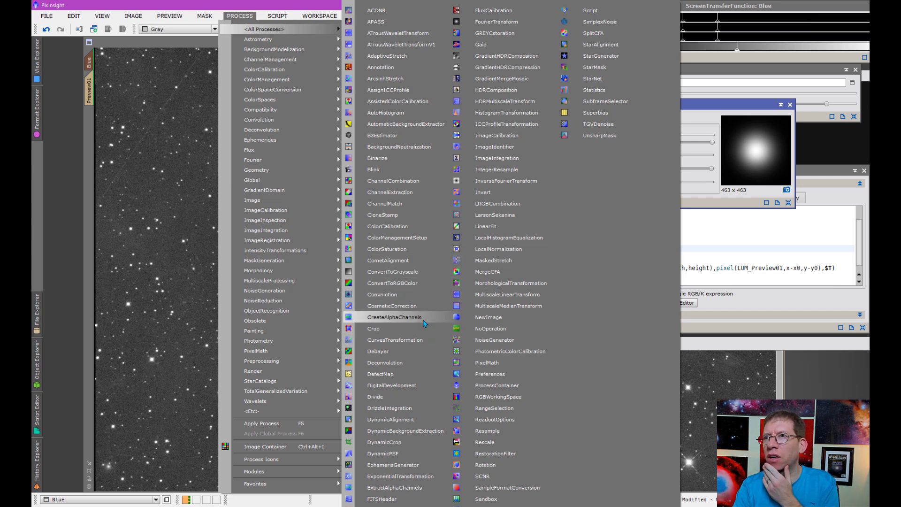
Step: Combine Red, Green and Blue via ChannelCombination into Image27 and apply an unlinked auto-stretch
left_click(415, 181)
left_click_drag(672, 225, 553, 219)
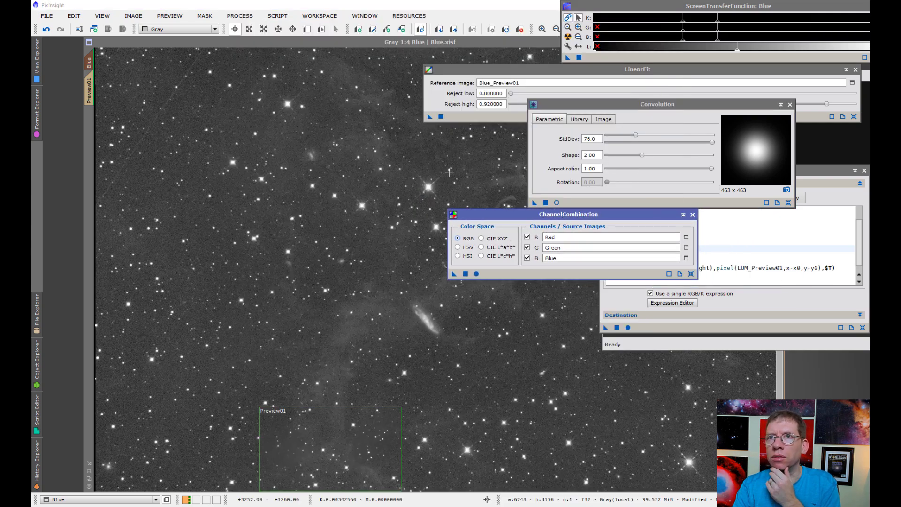
left_click(476, 274)
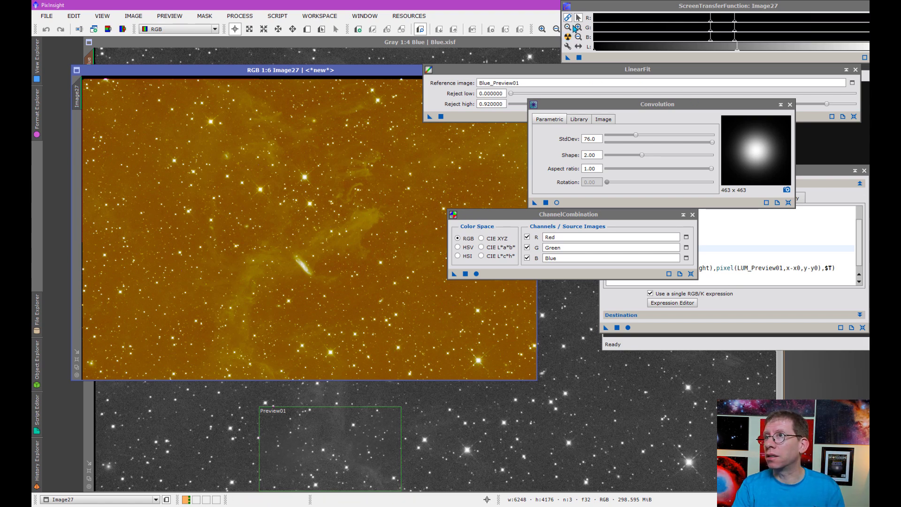
left_click(568, 18)
left_click(569, 37)
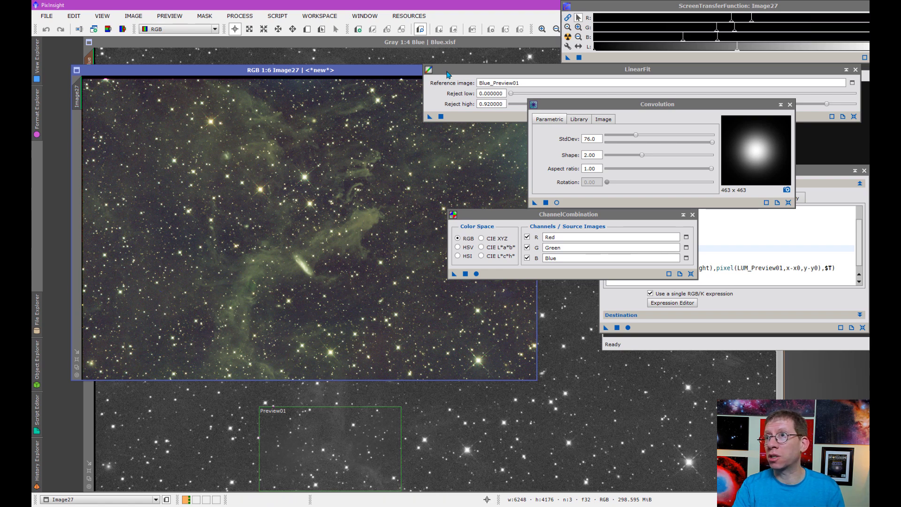
left_click_drag(447, 74, 516, 86)
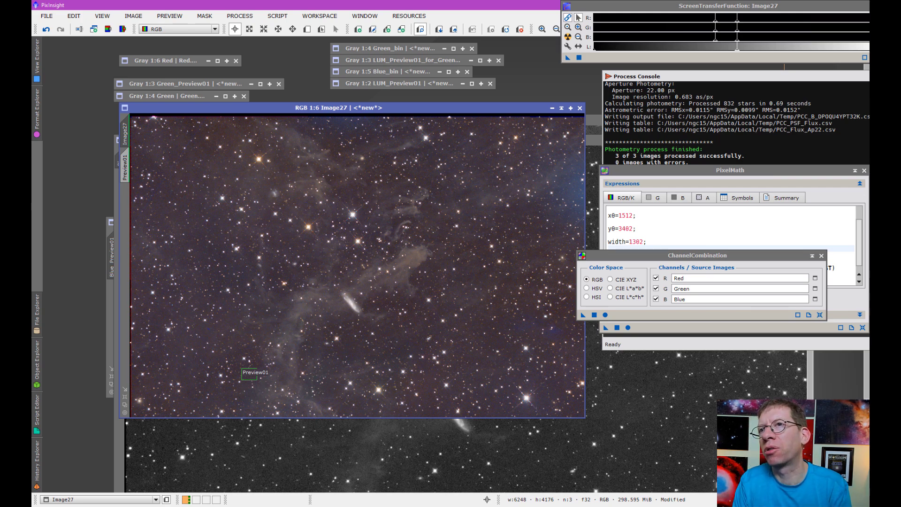
left_click_drag(395, 109, 394, 169)
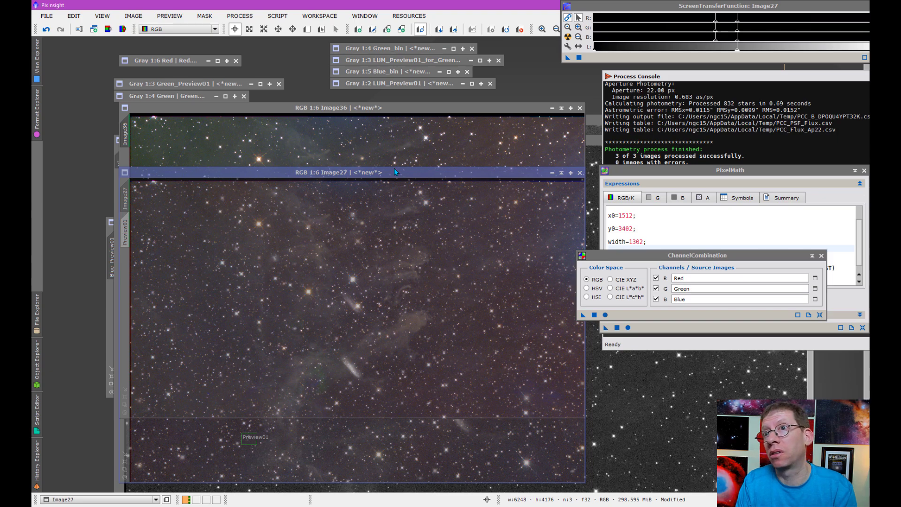
left_click_drag(394, 172, 404, 222)
left_click(374, 109)
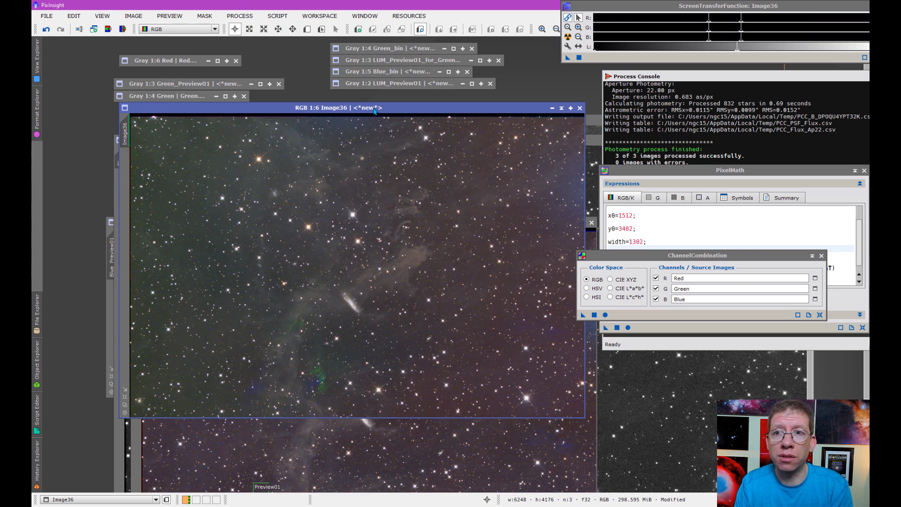
left_click_drag(375, 109, 375, 84)
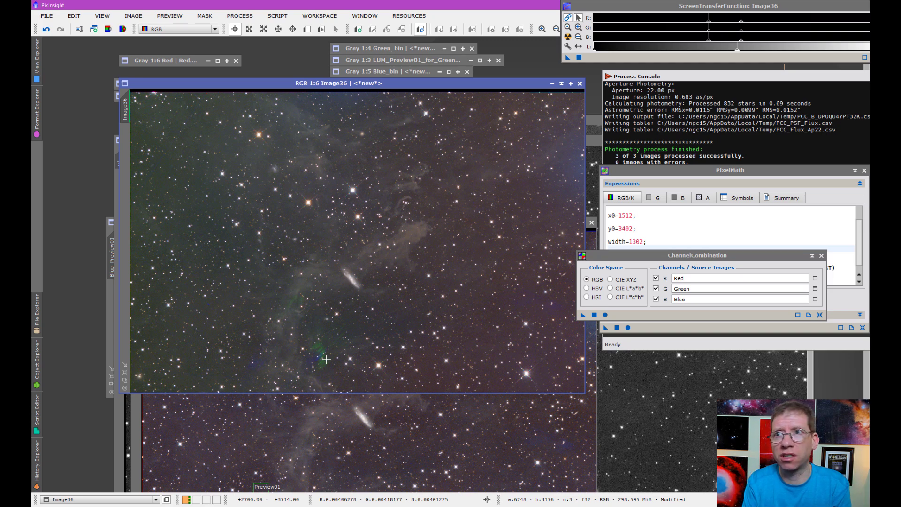
left_click(339, 436)
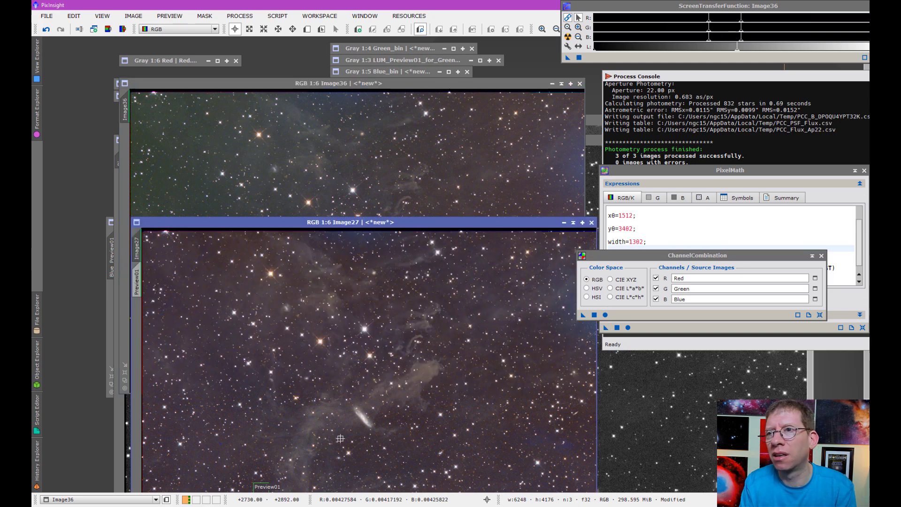
left_click_drag(324, 225, 312, 87)
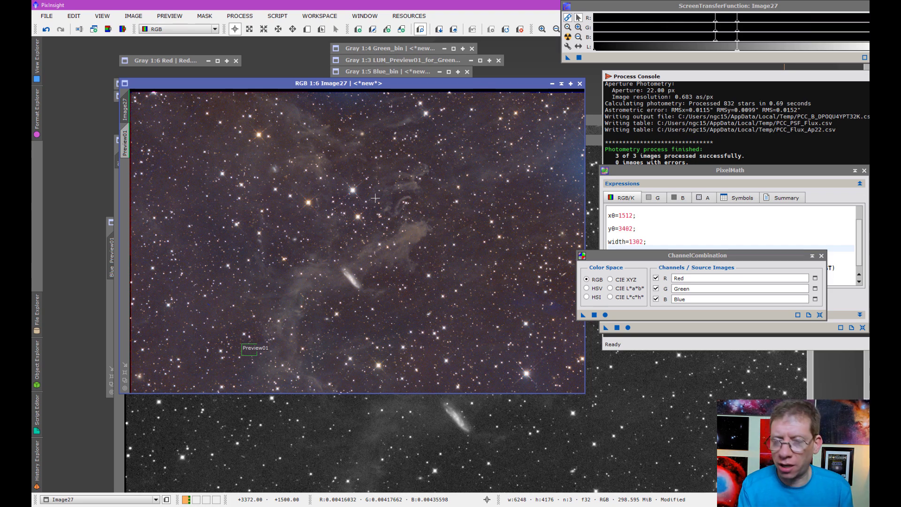
key("ctrl+Page_Down")
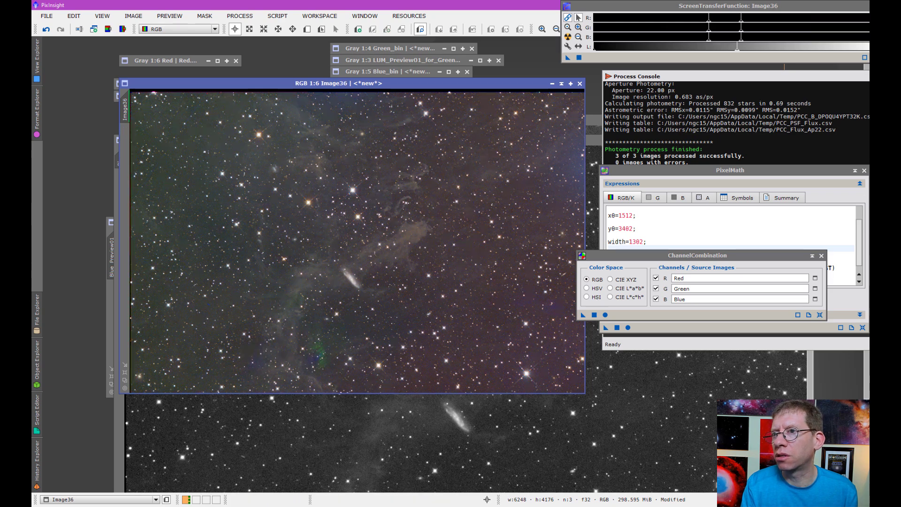
key("ctrl+Page_Up")
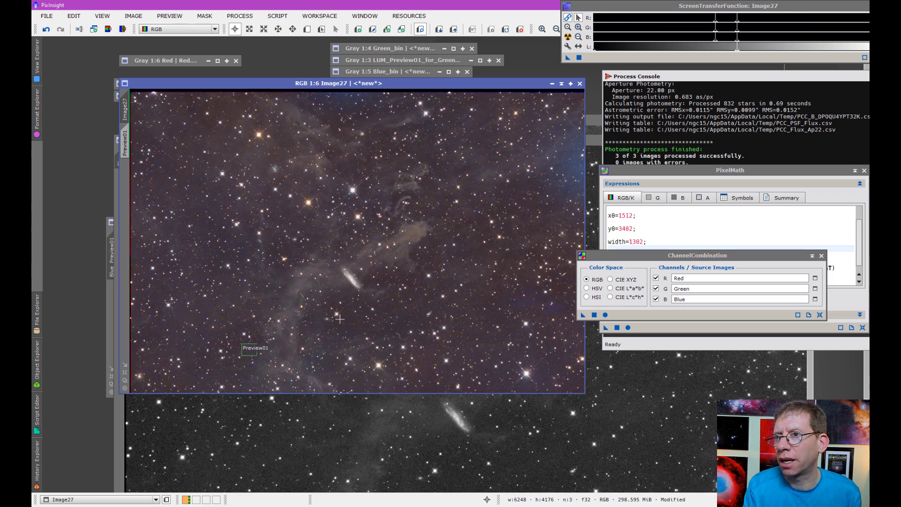
key("ctrl+z")
key("ctrl+y")
key("ctrl+z")
key("ctrl+y")
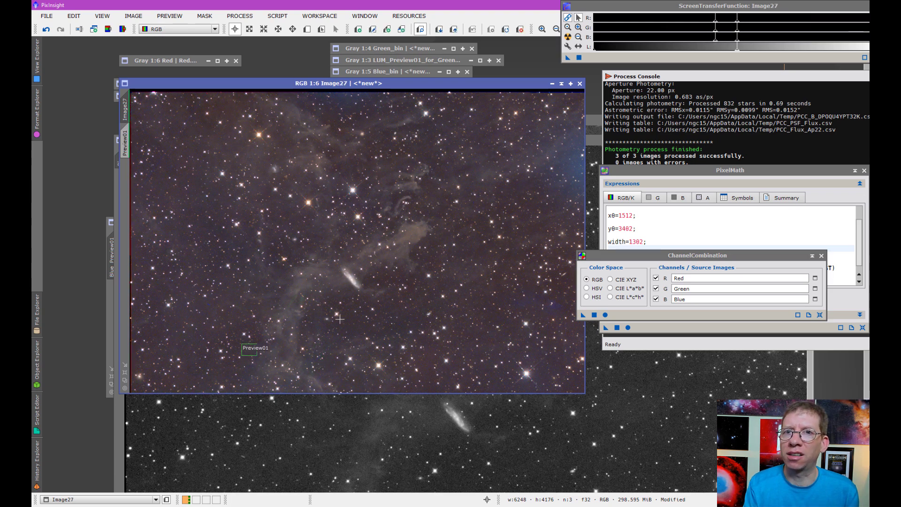
key("ctrl+z")
key("ctrl+y")
key("ctrl+z")
key("ctrl+y")
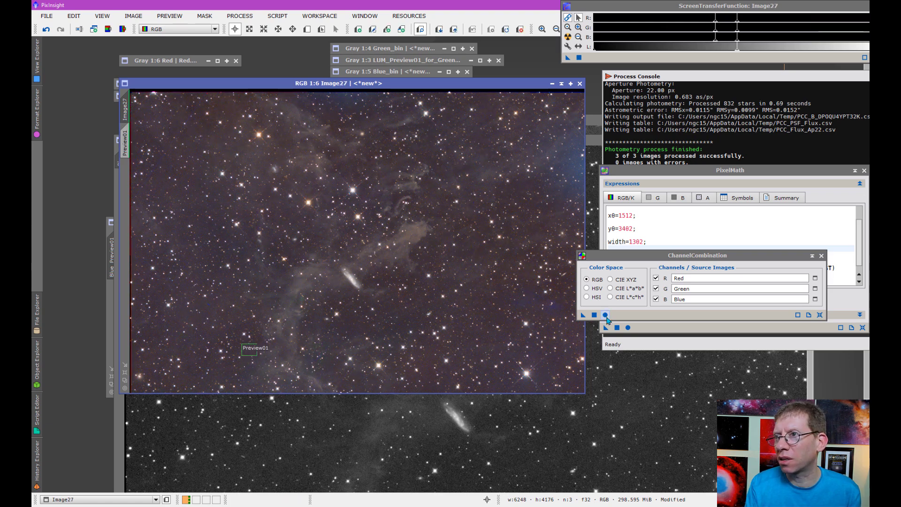
left_click_drag(598, 258, 630, 263)
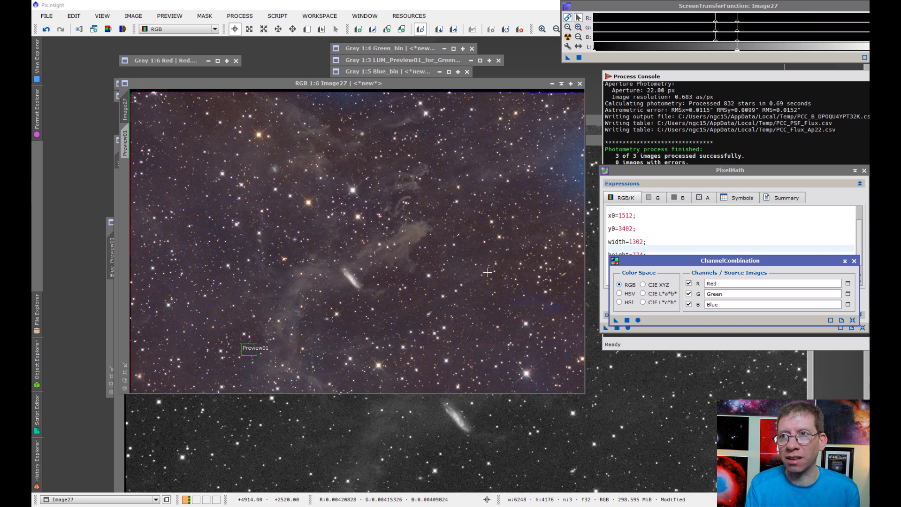
key("ctrl+Page_Down")
key("ctrl+Page_Up")
key("ctrl+Page_Down")
key("ctrl+Page_Up")
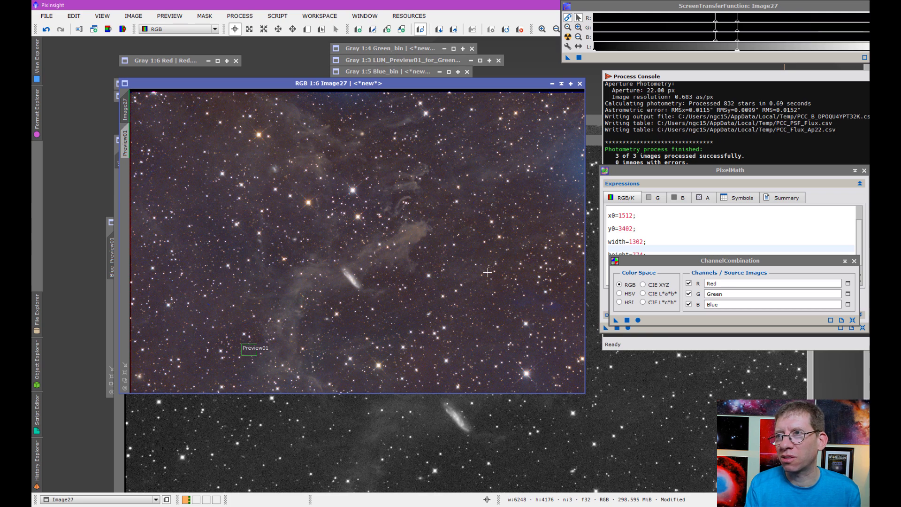